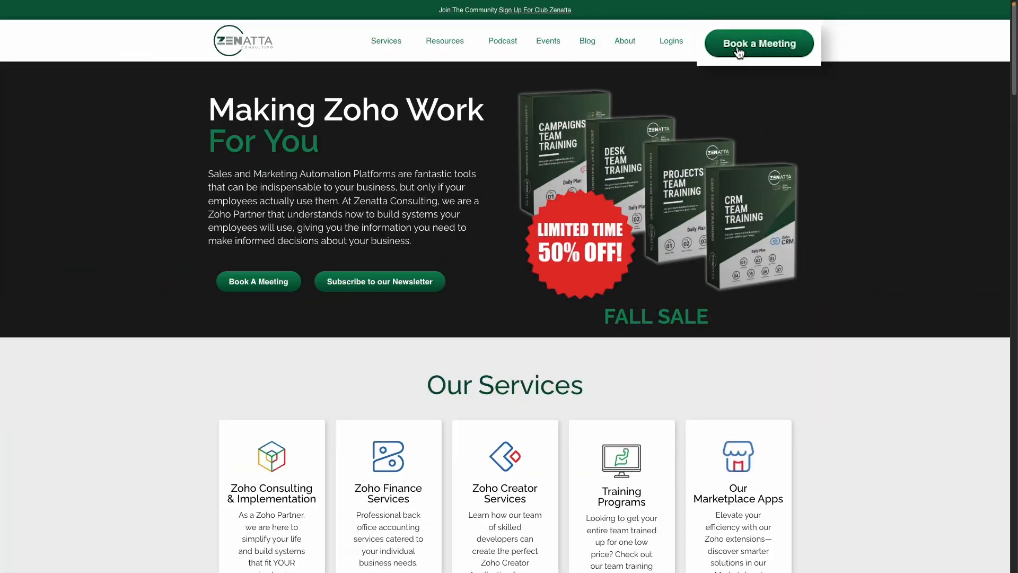
Open the meeting booking form on the Zenatta website and start filling in its first field.
{"action": "left_click", "coordinate": [745, 24]}
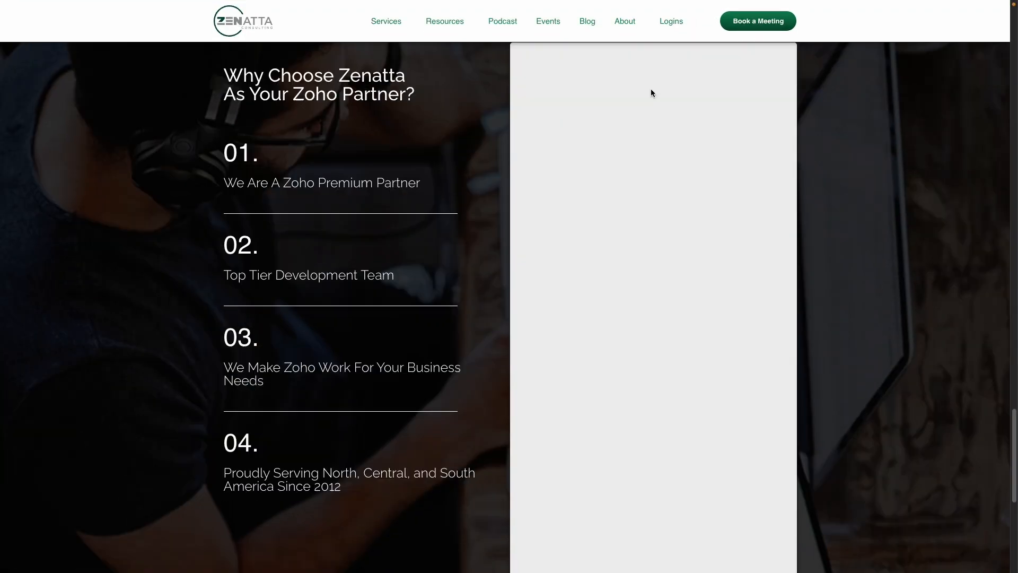
{"action": "left_click", "coordinate": [575, 100]}
{"action": "type", "text": "J"}
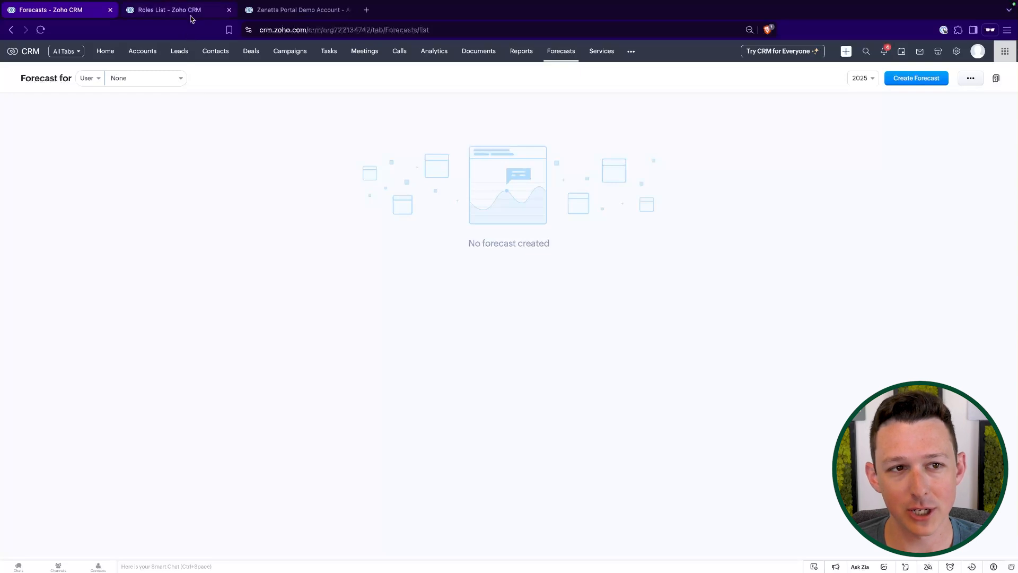
Review the B2B and B2C role hierarchy in the Roles list and return to the Forecasts page.
{"action": "left_click", "coordinate": [175, 10]}
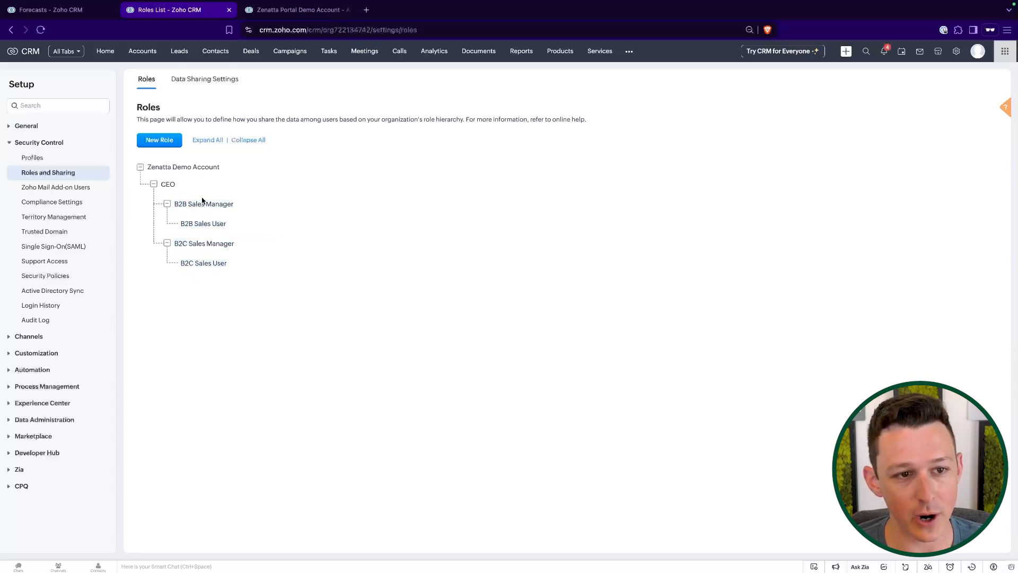
{"action": "mouse_move", "coordinate": [217, 209]}
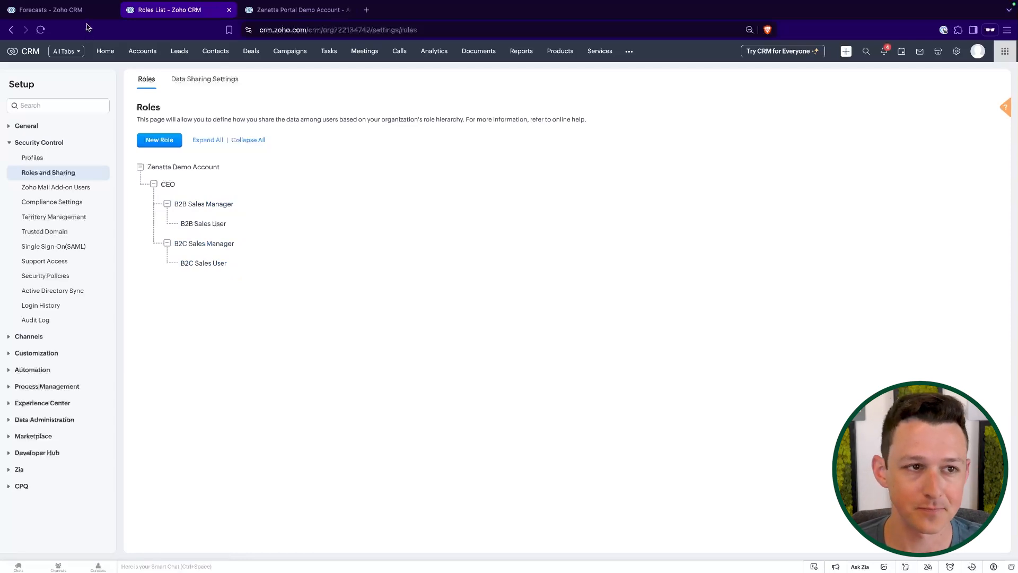
{"action": "left_click", "coordinate": [63, 9]}
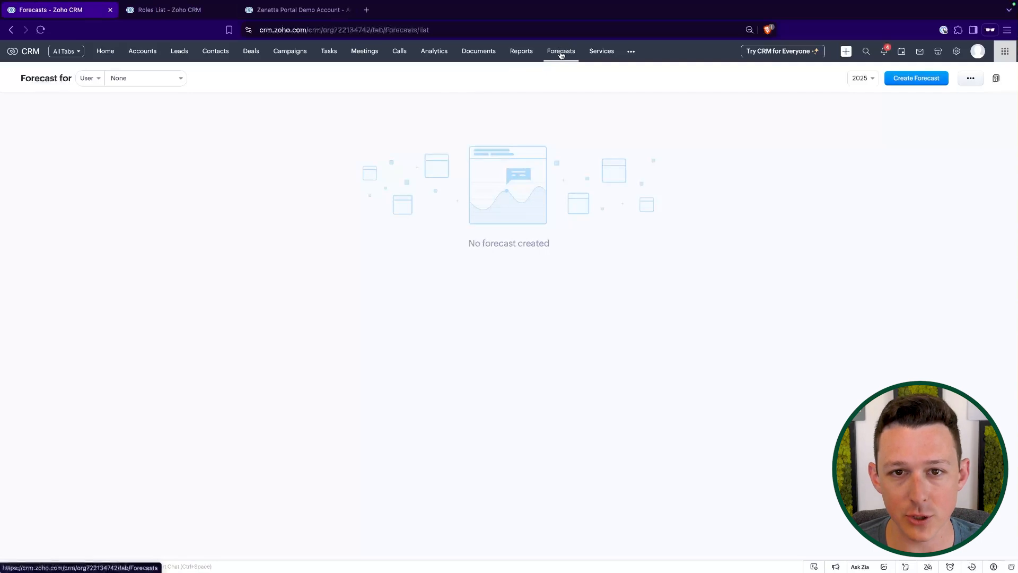
{"action": "left_click", "coordinate": [971, 80]}
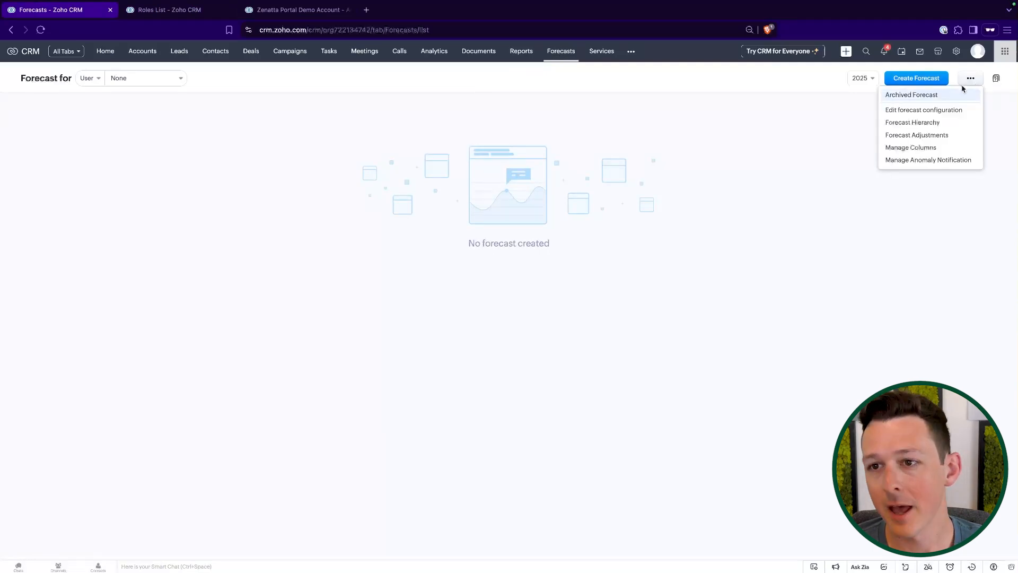
{"action": "left_click", "coordinate": [942, 111]}
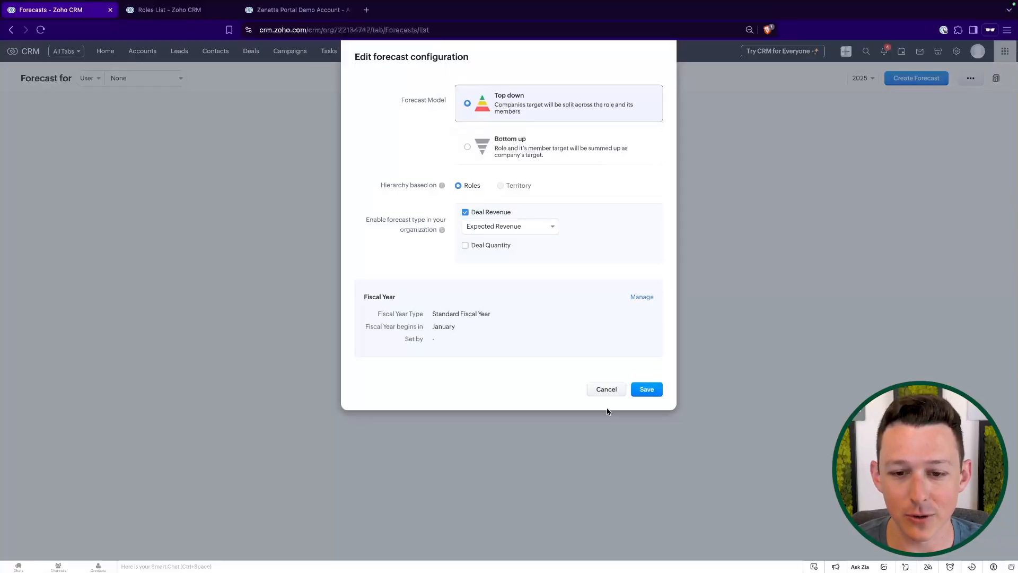
{"action": "left_click", "coordinate": [606, 389]}
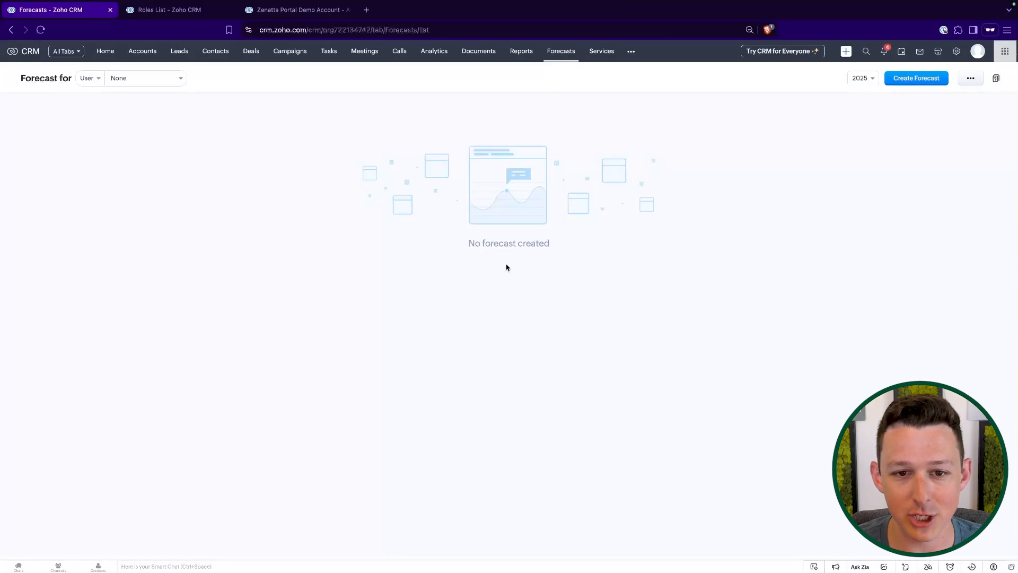
Open the forecast configuration and compare the Bottom up and Top down forecast models, leaving Top down selected.
{"action": "left_click", "coordinate": [977, 81]}
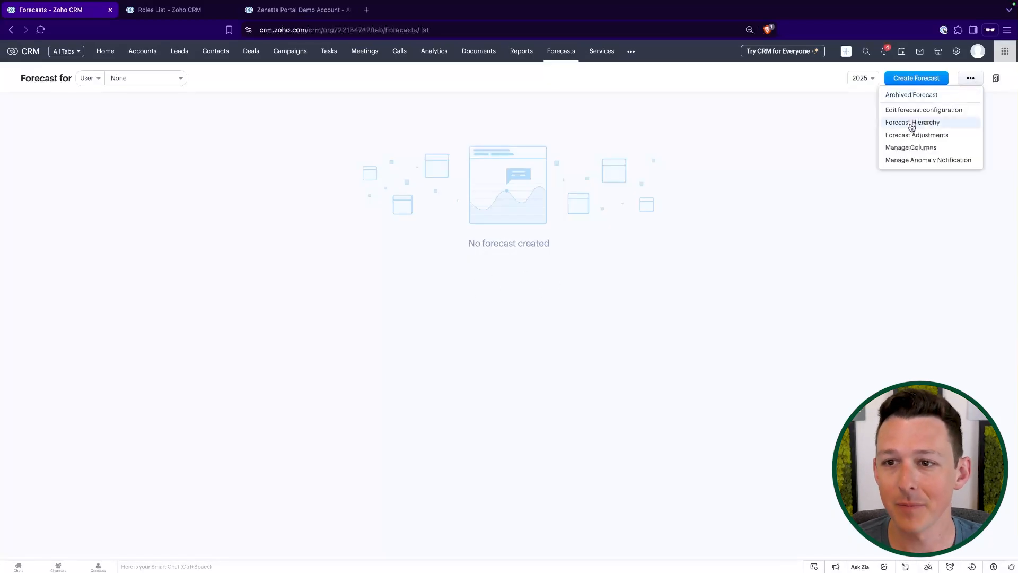
{"action": "left_click", "coordinate": [923, 111]}
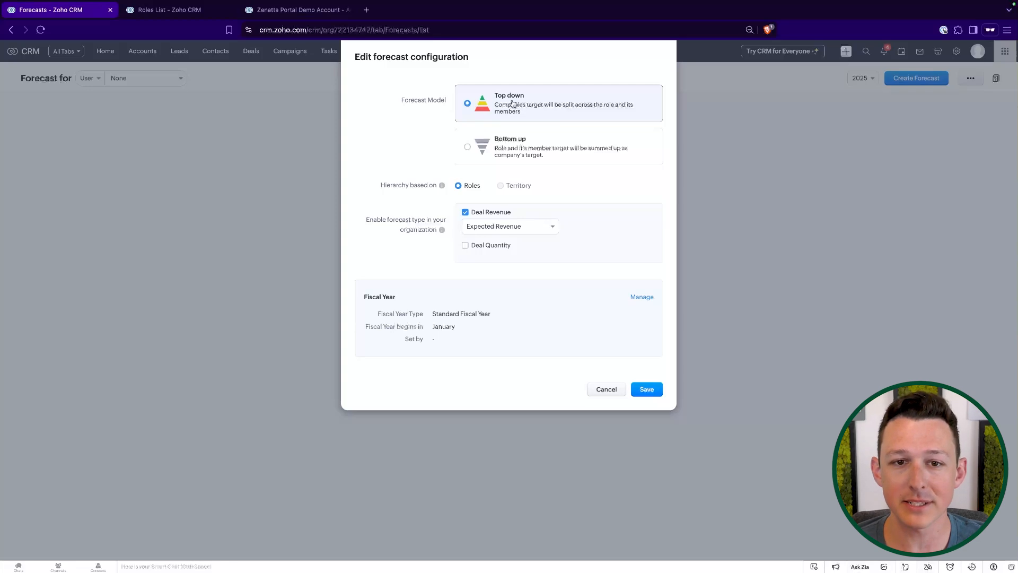
{"action": "left_click", "coordinate": [513, 139]}
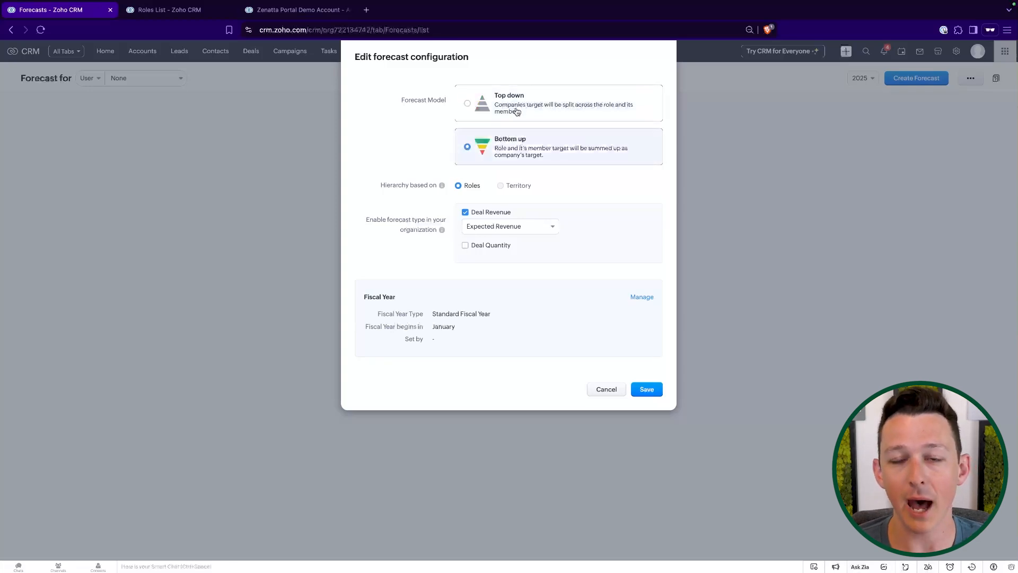
{"action": "left_click", "coordinate": [517, 111]}
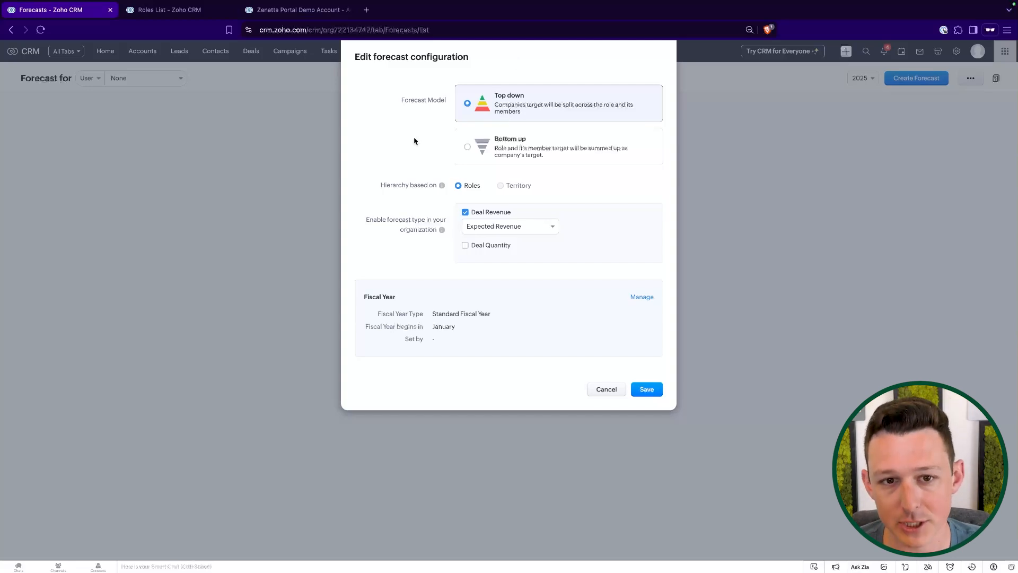
{"action": "left_click", "coordinate": [467, 147]}
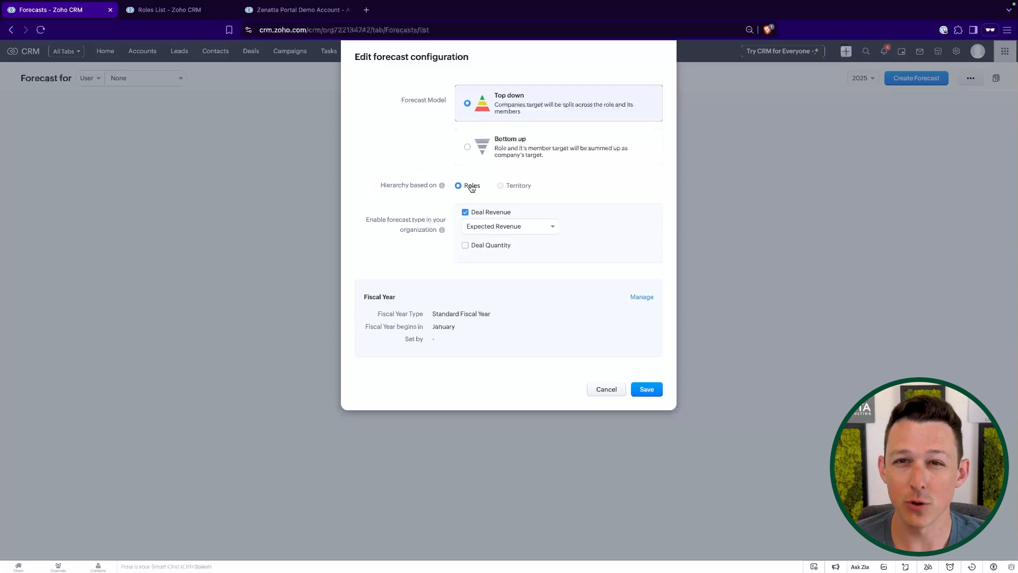
Check the Roles list again and return to the Roles and Territory hierarchy options in the forecast configuration.
{"action": "left_click", "coordinate": [193, 15]}
{"action": "left_click", "coordinate": [73, 17]}
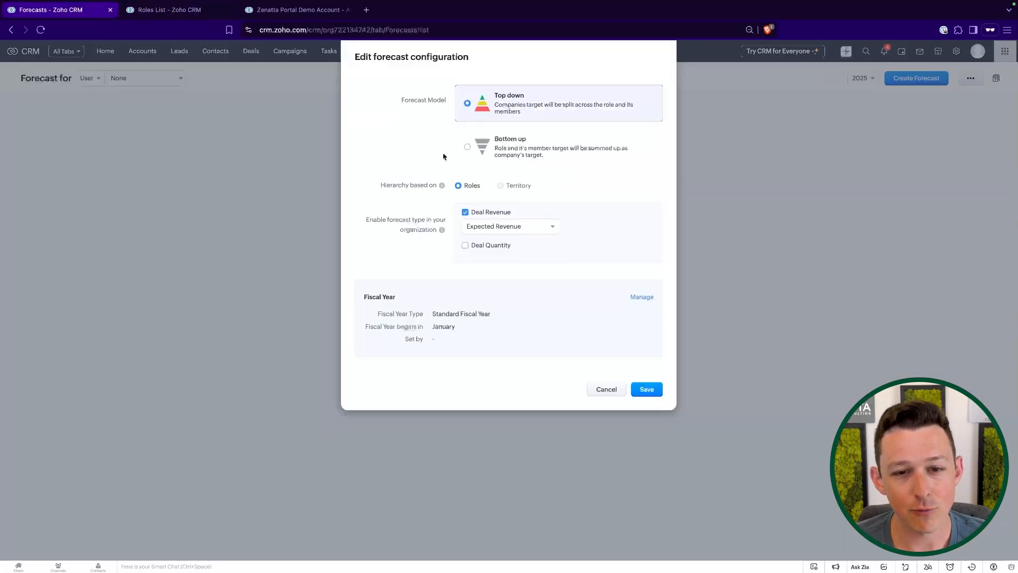
{"action": "mouse_move", "coordinate": [523, 190]}
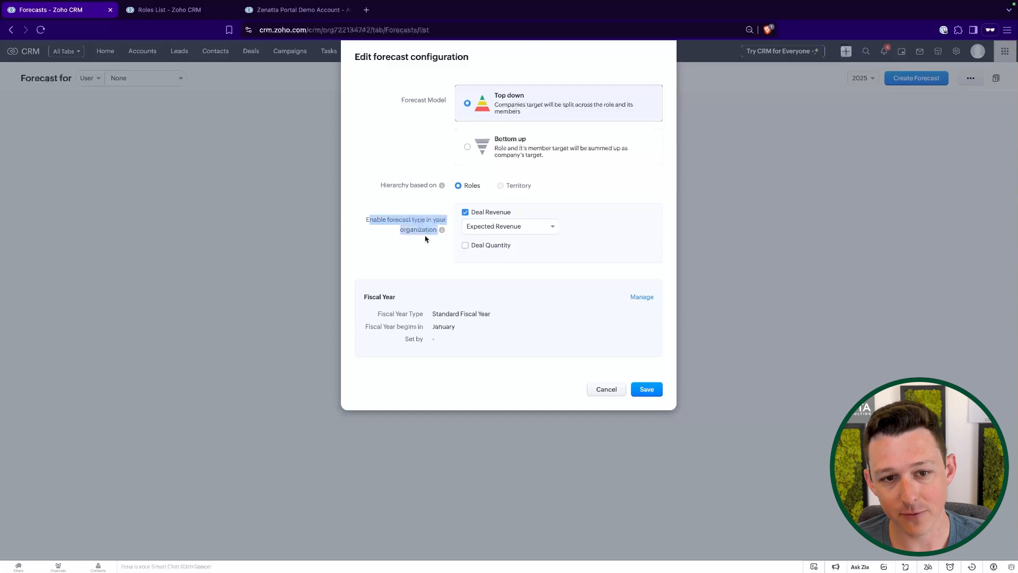
List the Deal Revenue fields without changing the selection, and try the Deal Quantity forecast type before disabling it again.
{"action": "left_click", "coordinate": [513, 229]}
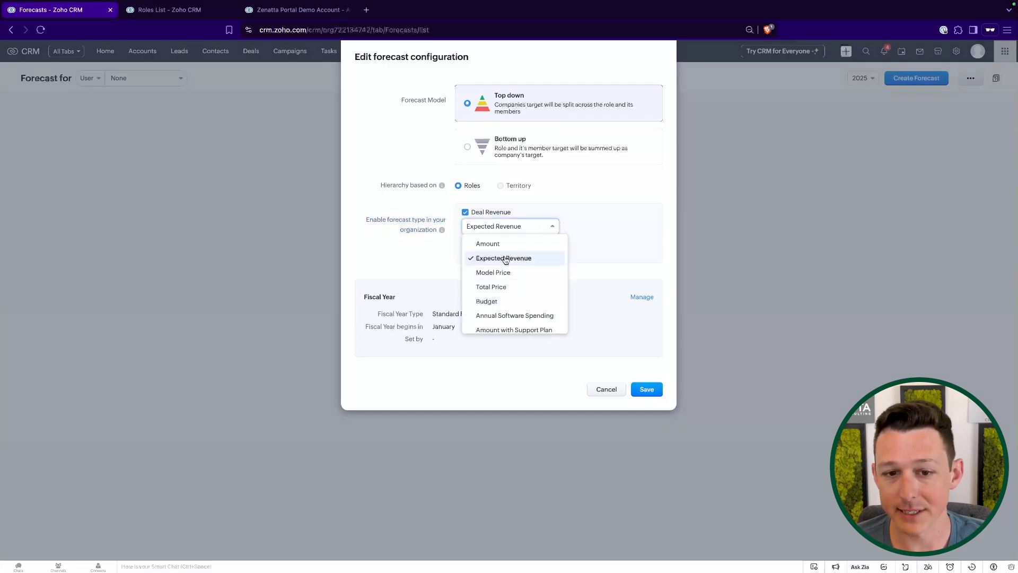
{"action": "left_click", "coordinate": [631, 240]}
{"action": "left_click", "coordinate": [466, 245]}
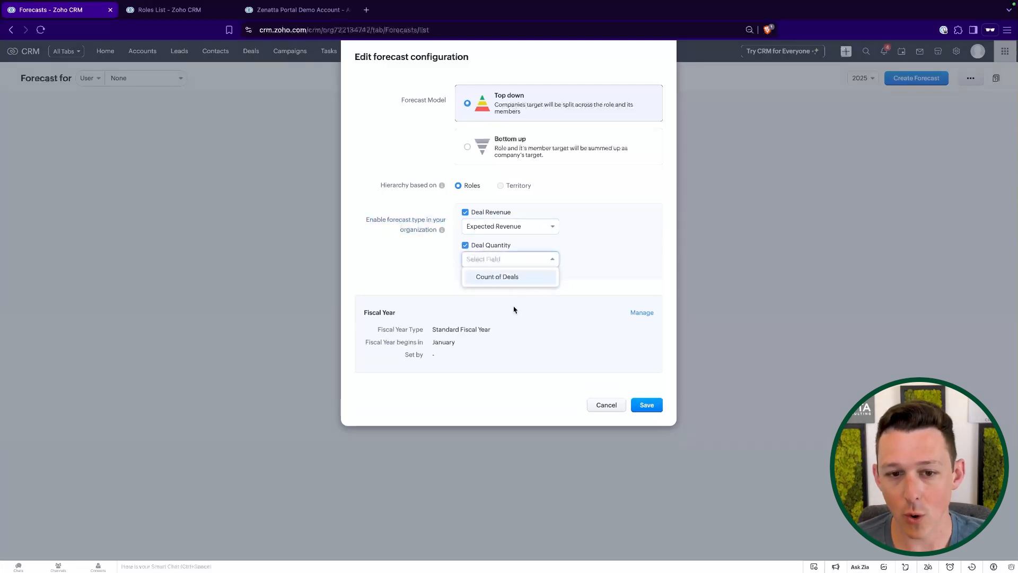
{"action": "left_click", "coordinate": [497, 249]}
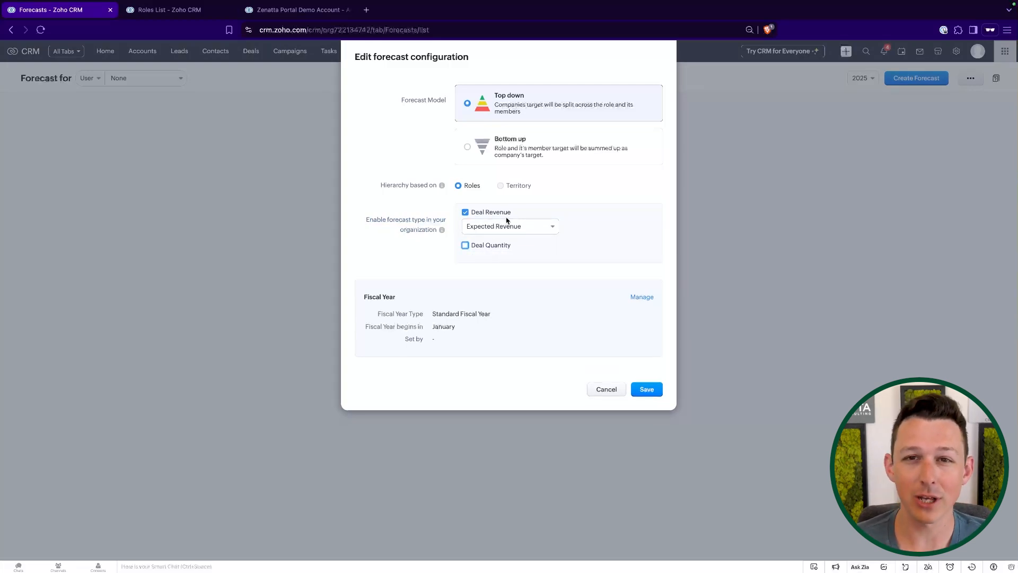
Look through all the fields offered for the Deal Revenue forecast type, keeping Expected Revenue selected.
{"action": "left_click", "coordinate": [499, 229]}
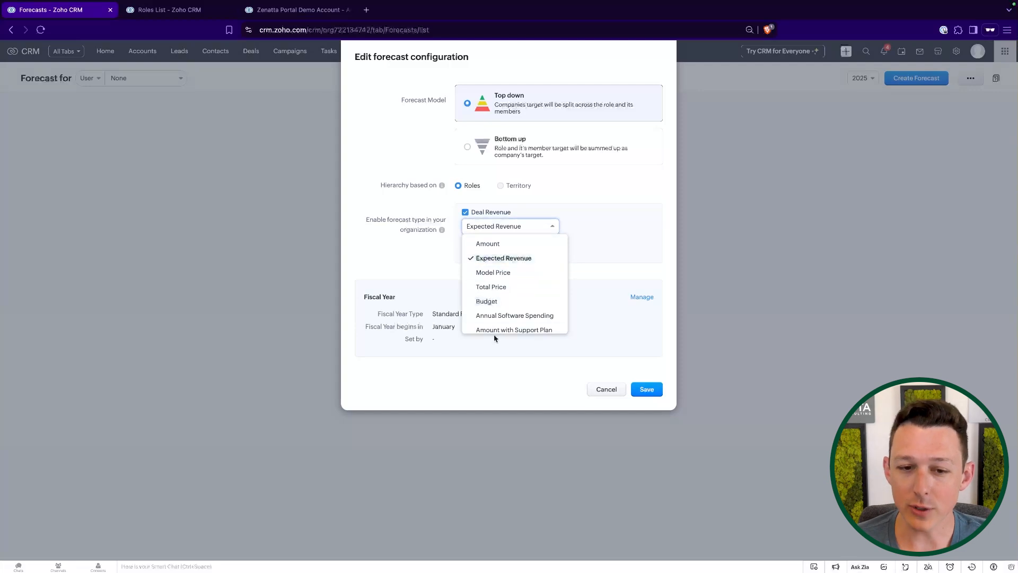
{"action": "scroll", "coordinate": [495, 291], "scroll_direction": "down", "scroll_amount": 1}
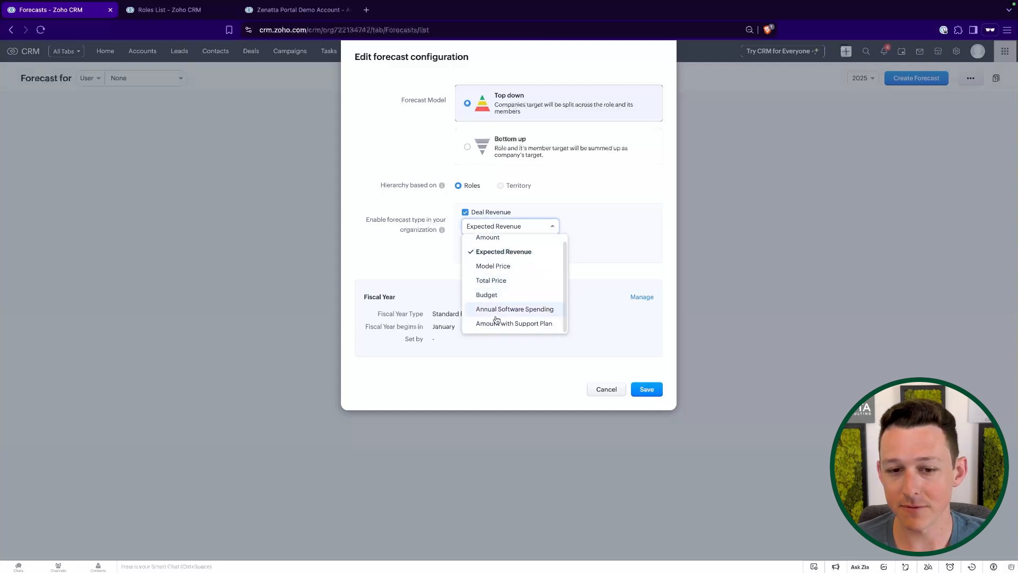
{"action": "scroll", "coordinate": [495, 318], "scroll_direction": "up", "scroll_amount": 1}
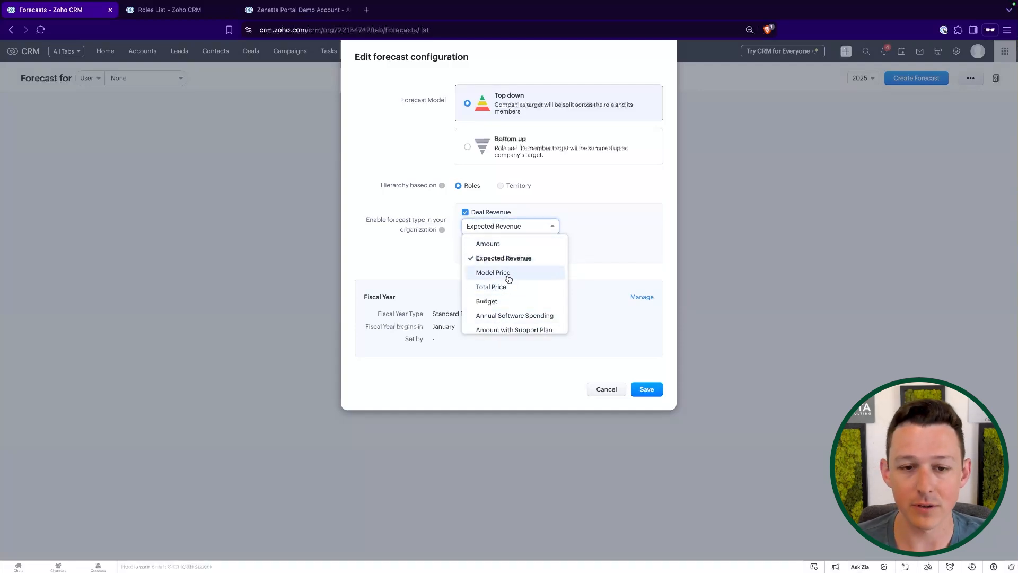
{"action": "left_click", "coordinate": [579, 244]}
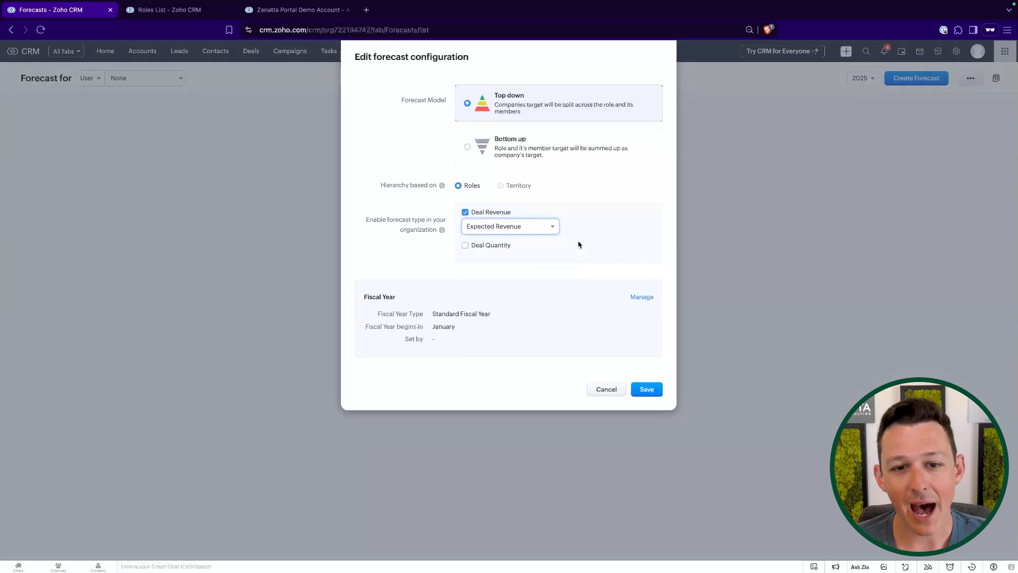
Open the Zenatta Portal Demo Account deal and examine its Expected Revenue and Probability (%) fields.
{"action": "left_click", "coordinate": [291, 14]}
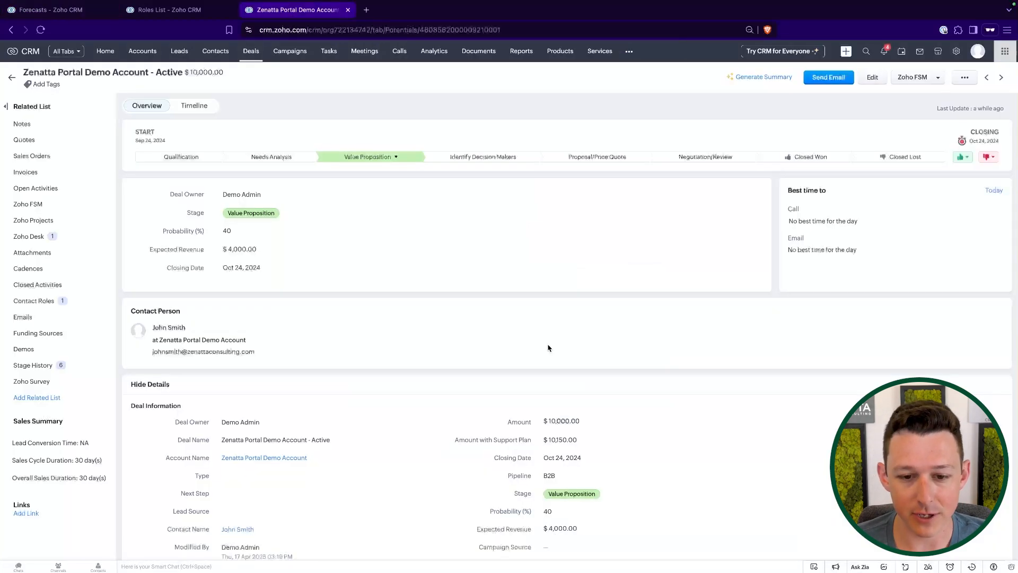
{"action": "scroll", "coordinate": [548, 346], "scroll_direction": "down", "scroll_amount": 3}
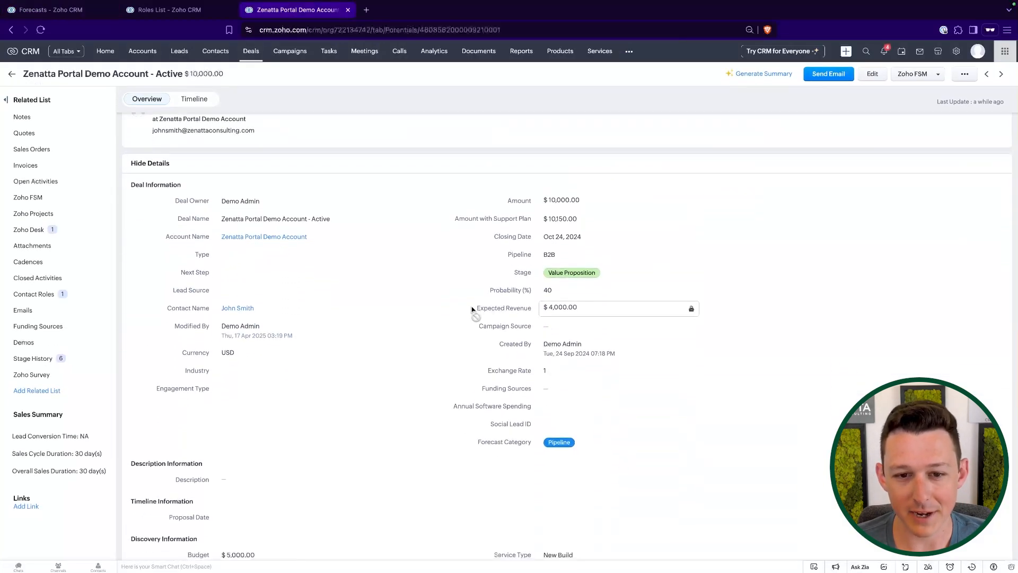
{"action": "left_click_drag", "start_coordinate": [472, 309], "coordinate": [597, 310]}
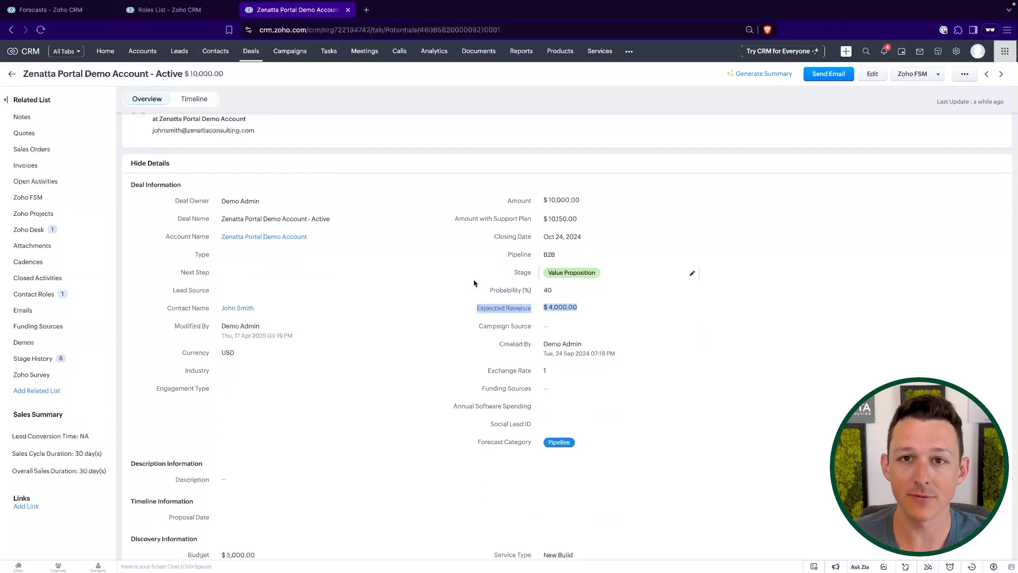
{"action": "left_click_drag", "start_coordinate": [478, 291], "coordinate": [562, 291]}
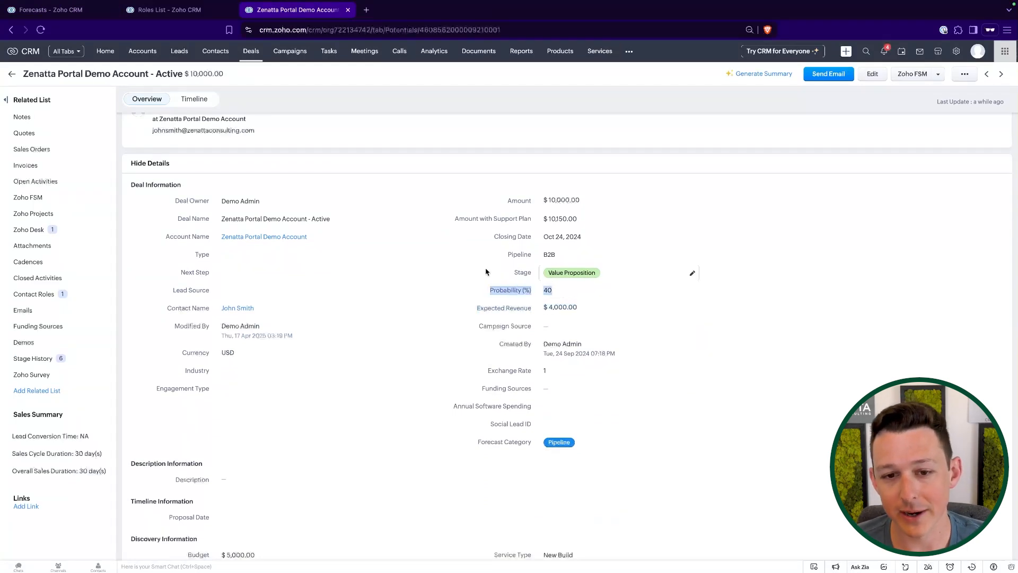
{"action": "left_click", "coordinate": [479, 268]}
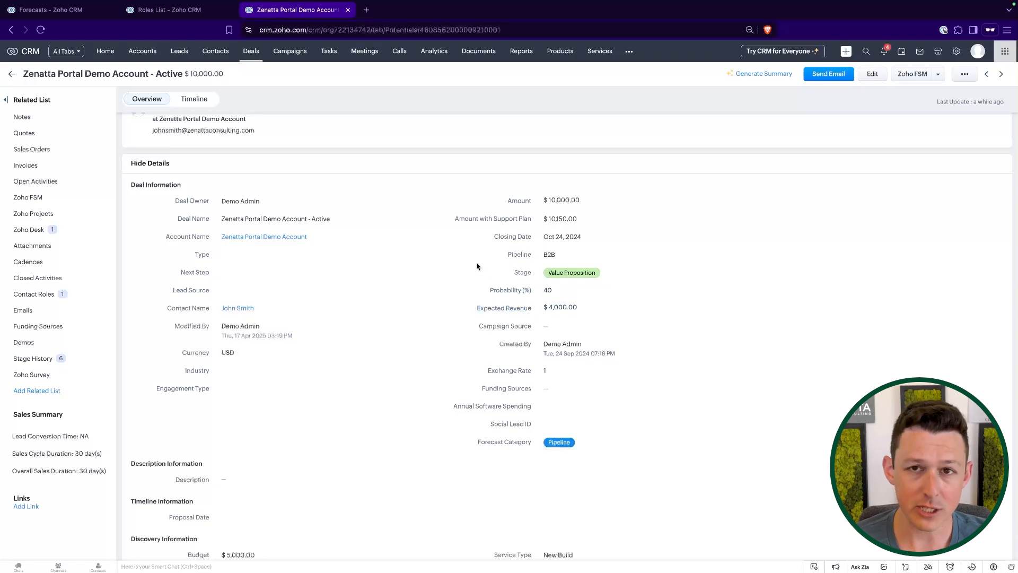
{"action": "scroll", "coordinate": [478, 267], "scroll_direction": "up", "scroll_amount": 5}
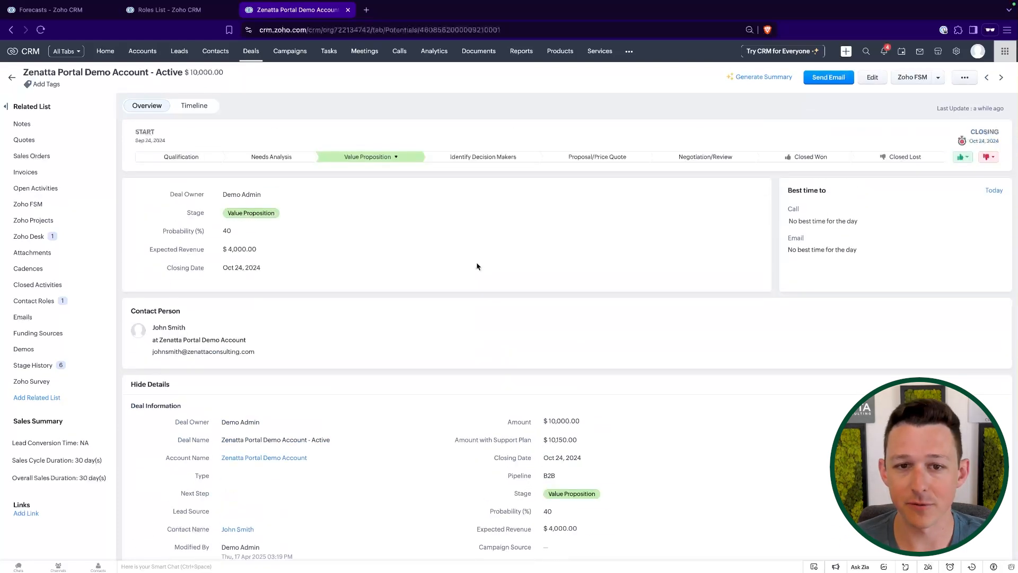
{"action": "scroll", "coordinate": [477, 267], "scroll_direction": "down", "scroll_amount": 3}
{"action": "left_click_drag", "start_coordinate": [485, 341], "coordinate": [554, 341]}
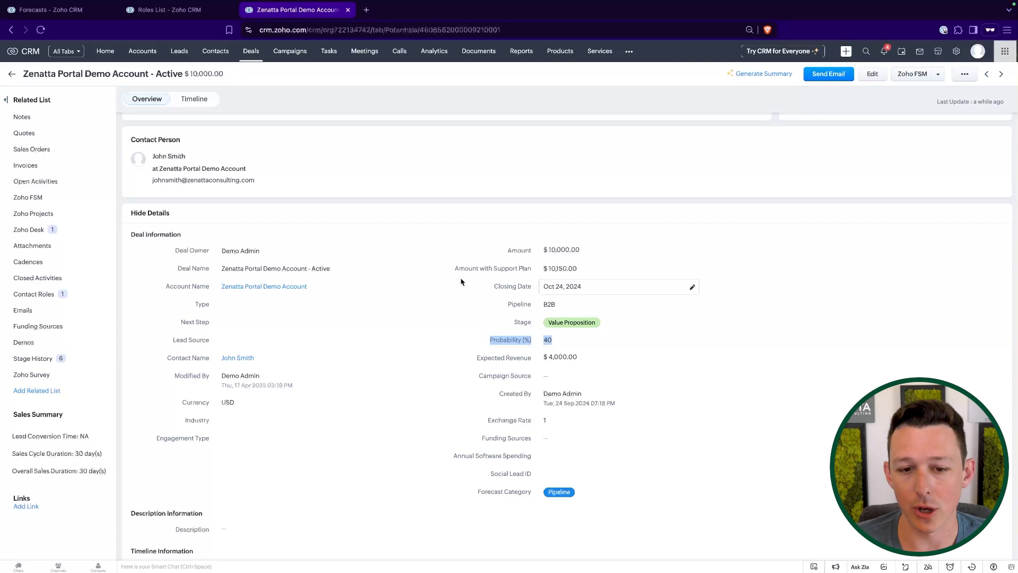
{"action": "left_click", "coordinate": [461, 325]}
{"action": "scroll", "coordinate": [461, 325], "scroll_direction": "up", "scroll_amount": 3}
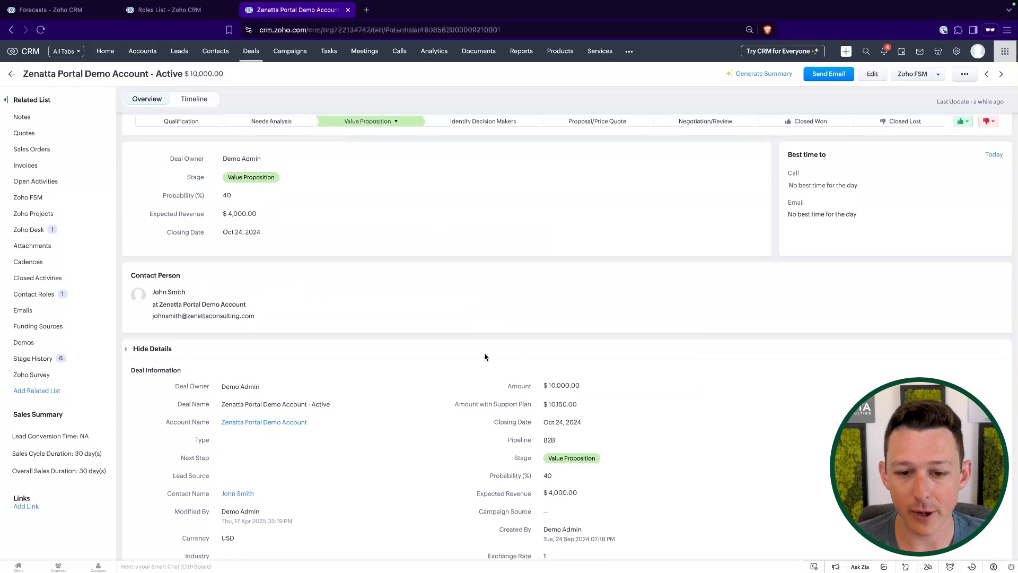
Move the deal to the Proposal/Price Quote stage and check its Expected Revenue in the deal information.
{"action": "scroll", "coordinate": [489, 491], "scroll_direction": "down", "scroll_amount": 1}
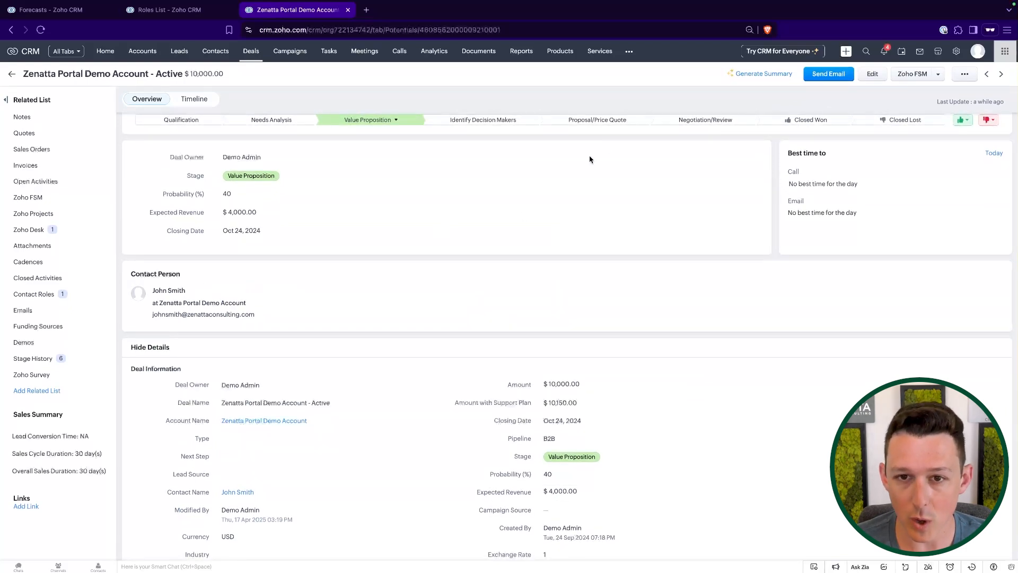
{"action": "left_click", "coordinate": [612, 121]}
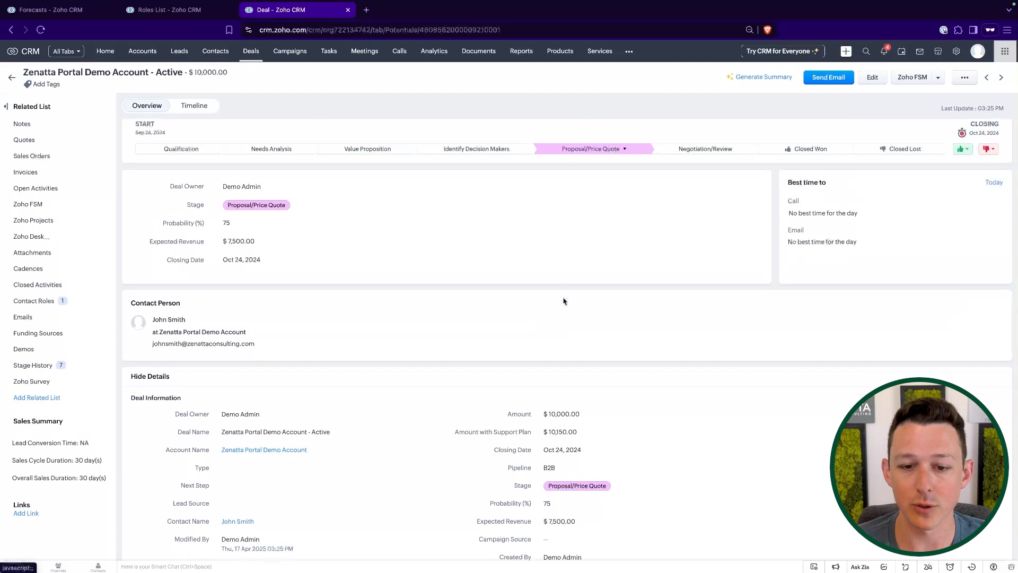
{"action": "scroll", "coordinate": [564, 298], "scroll_direction": "down", "scroll_amount": 4}
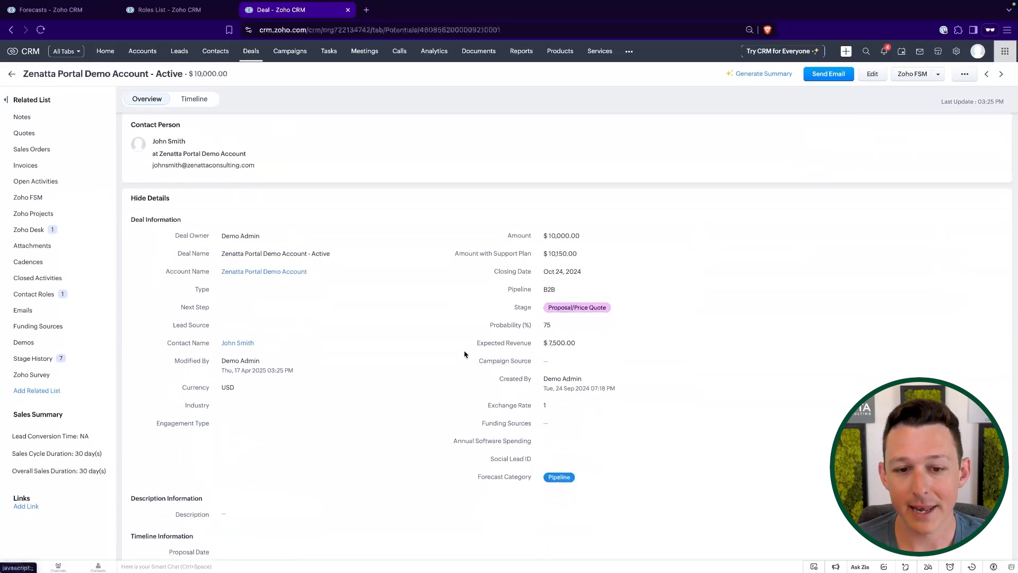
{"action": "left_click_drag", "start_coordinate": [472, 345], "coordinate": [586, 343]}
{"action": "left_click", "coordinate": [586, 343]}
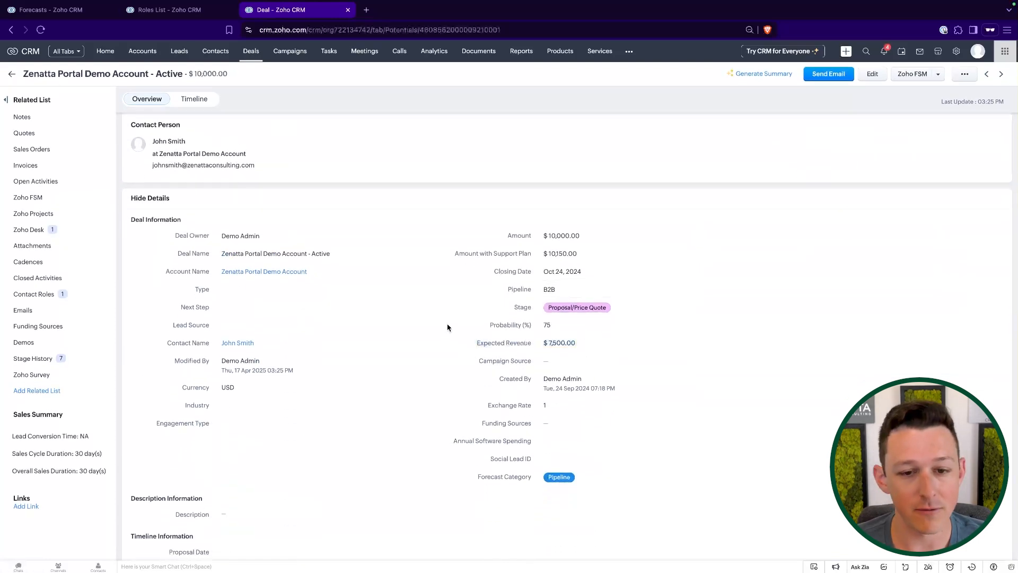
{"action": "scroll", "coordinate": [548, 219], "scroll_direction": "up", "scroll_amount": 2}
{"action": "scroll", "coordinate": [549, 219], "scroll_direction": "up", "scroll_amount": 3}
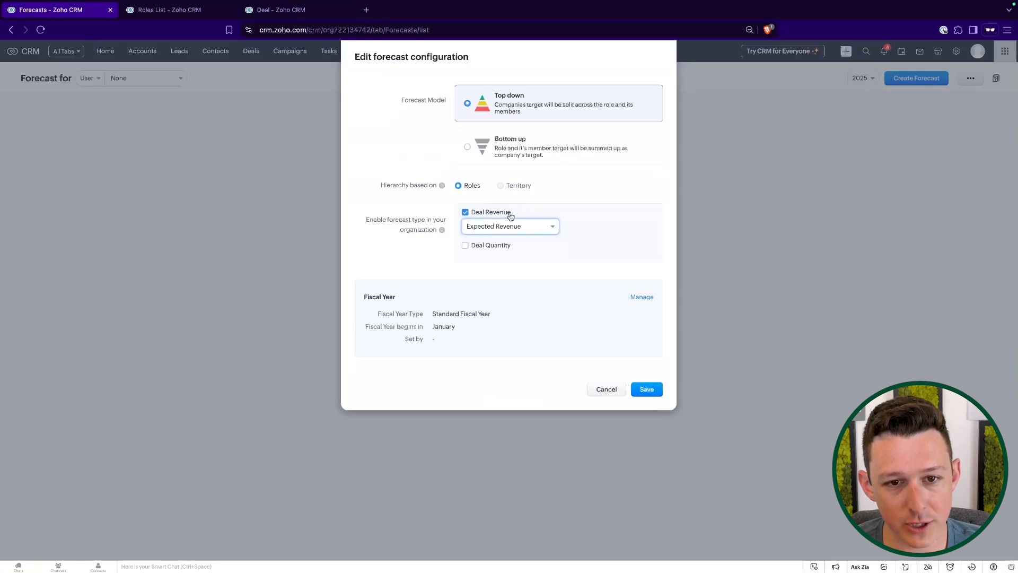
Check the fiscal year settings from the forecast configuration, return to it without changing them, and save the configuration.
{"action": "left_click", "coordinate": [639, 298]}
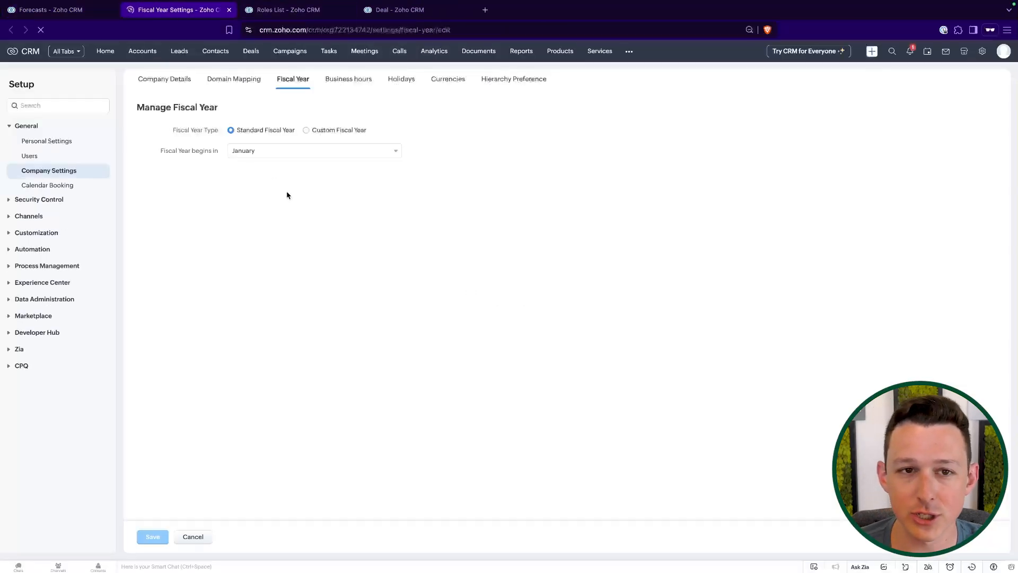
{"action": "left_click", "coordinate": [78, 18]}
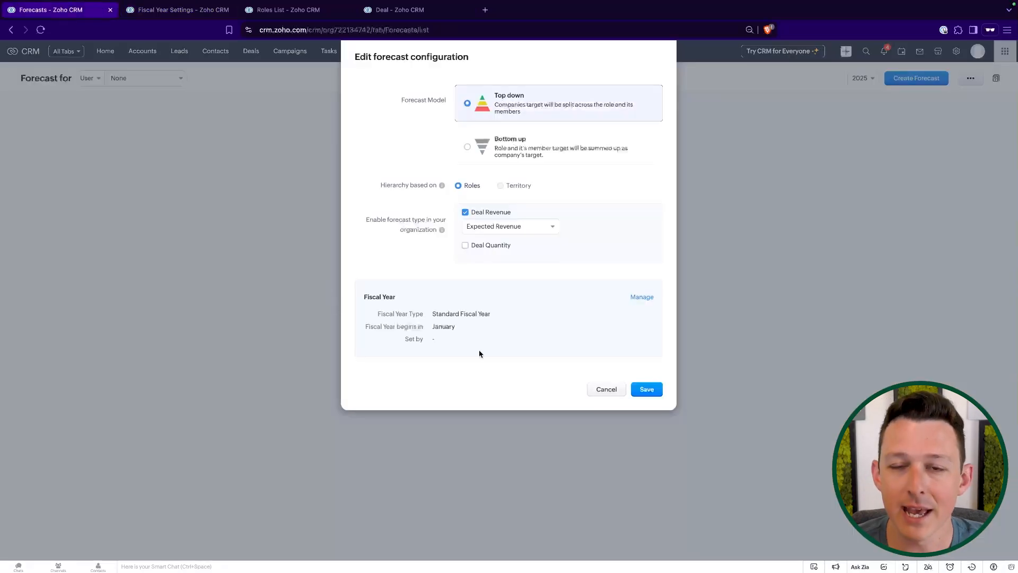
{"action": "left_click", "coordinate": [641, 390]}
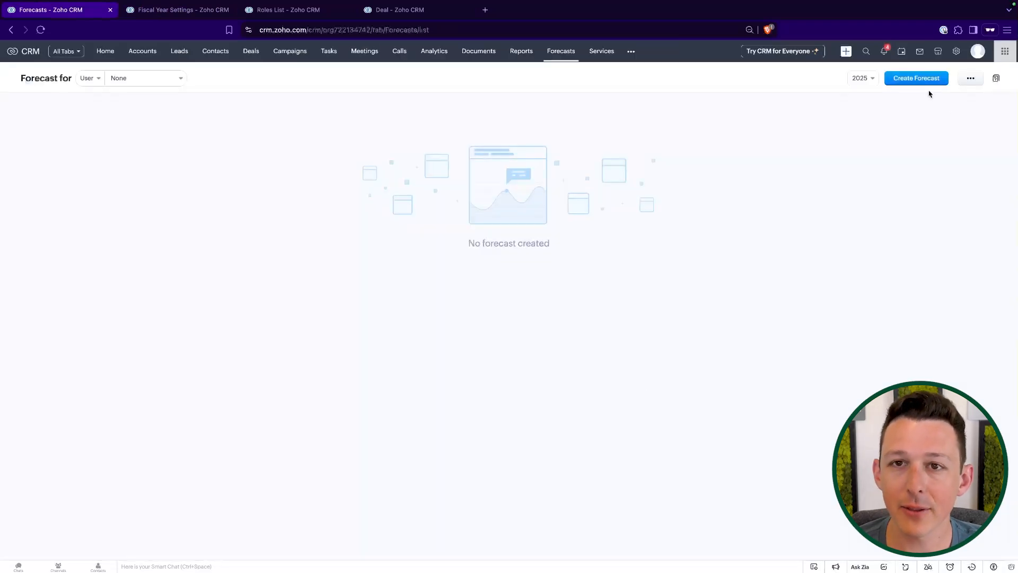
Create a quarterly Deal: Revenue based forecast for Q2 2025 and name it "Q2 2025 - Expected Revenue".
{"action": "left_click", "coordinate": [912, 80]}
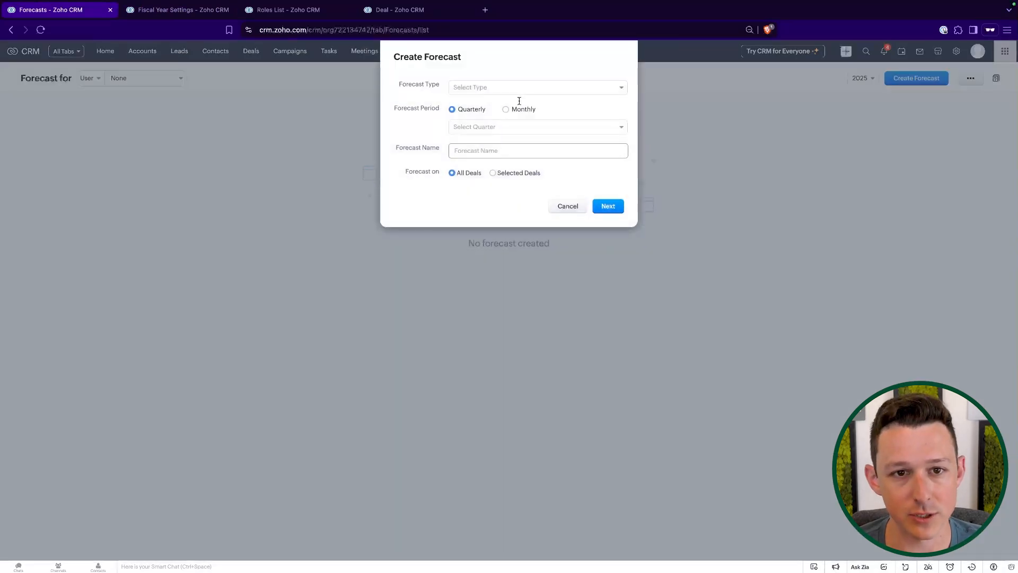
{"action": "left_click", "coordinate": [500, 93]}
{"action": "left_click", "coordinate": [496, 105]}
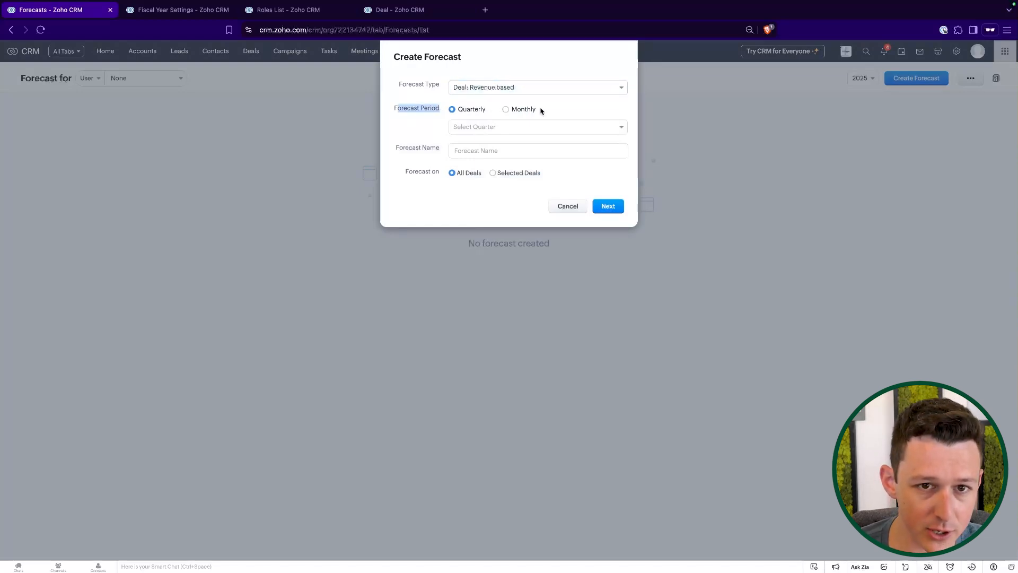
{"action": "left_click", "coordinate": [543, 130]}
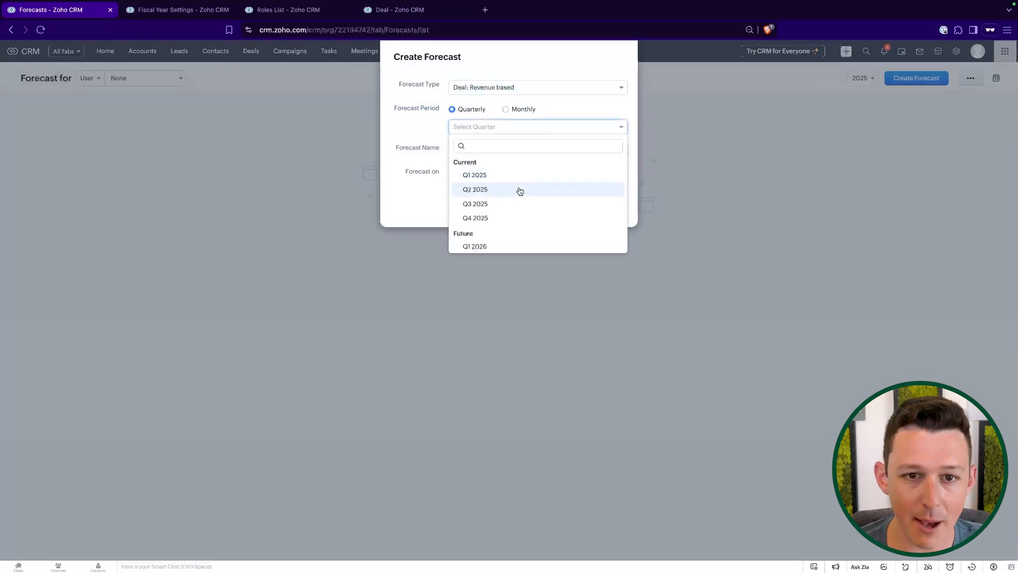
{"action": "left_click", "coordinate": [518, 189]}
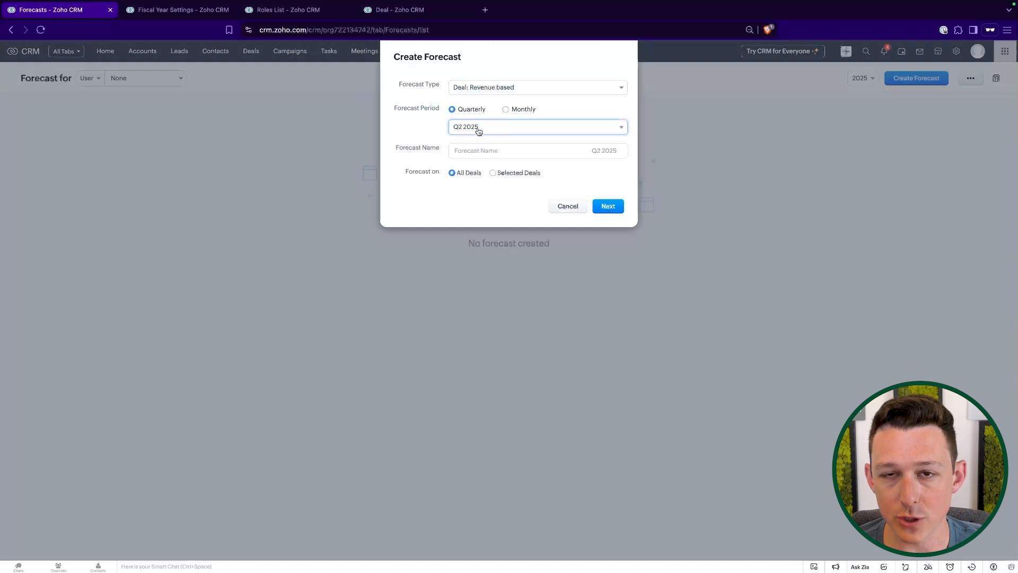
{"action": "left_click", "coordinate": [477, 158]}
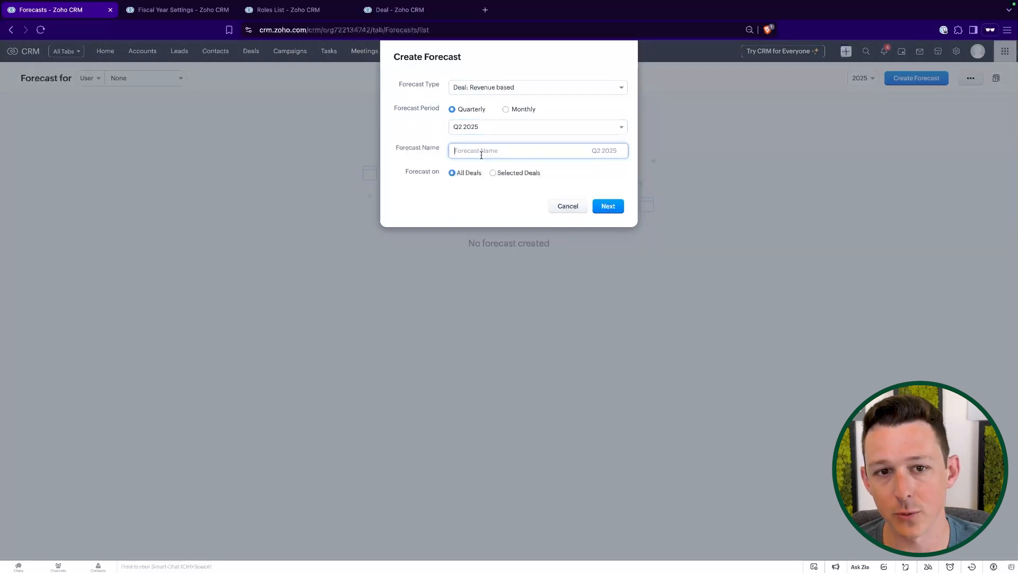
{"action": "type", "text": "Q2 2025 - Expected Revenue"}
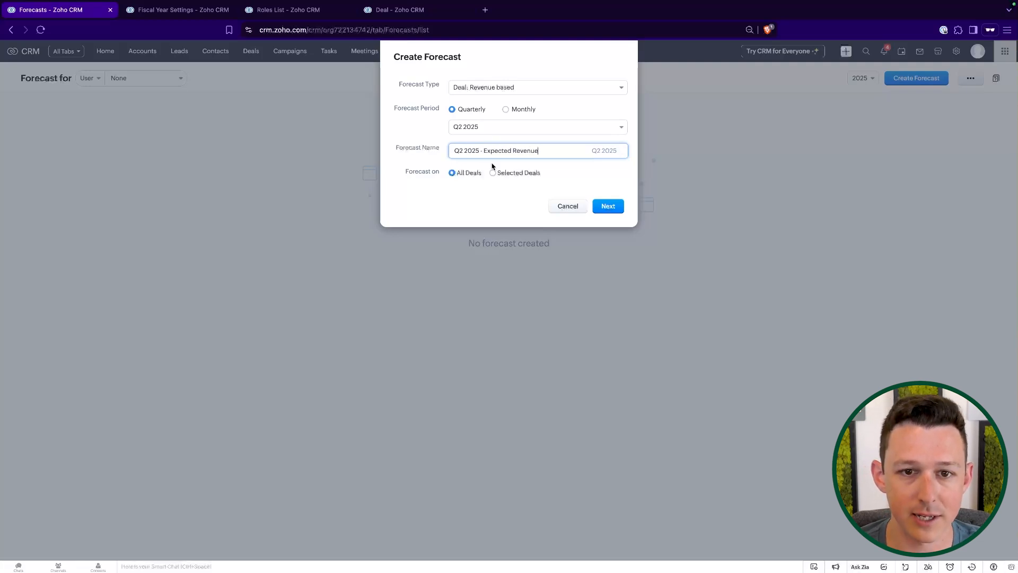
{"action": "left_click", "coordinate": [490, 198]}
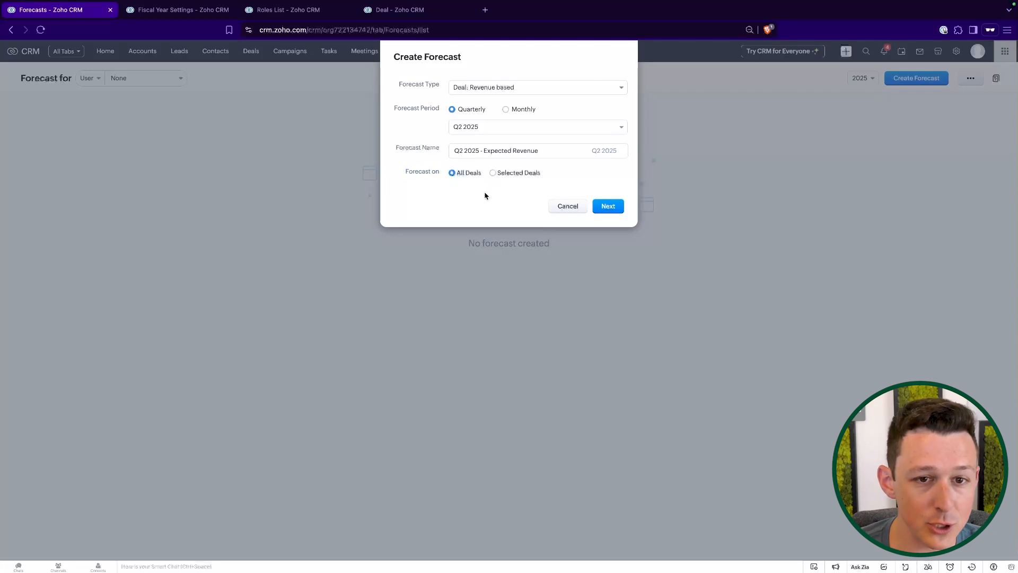
Try limiting the forecast to selected deals with the criterion Pipeline is B2B.
{"action": "left_click", "coordinate": [497, 174]}
{"action": "left_click", "coordinate": [410, 219]}
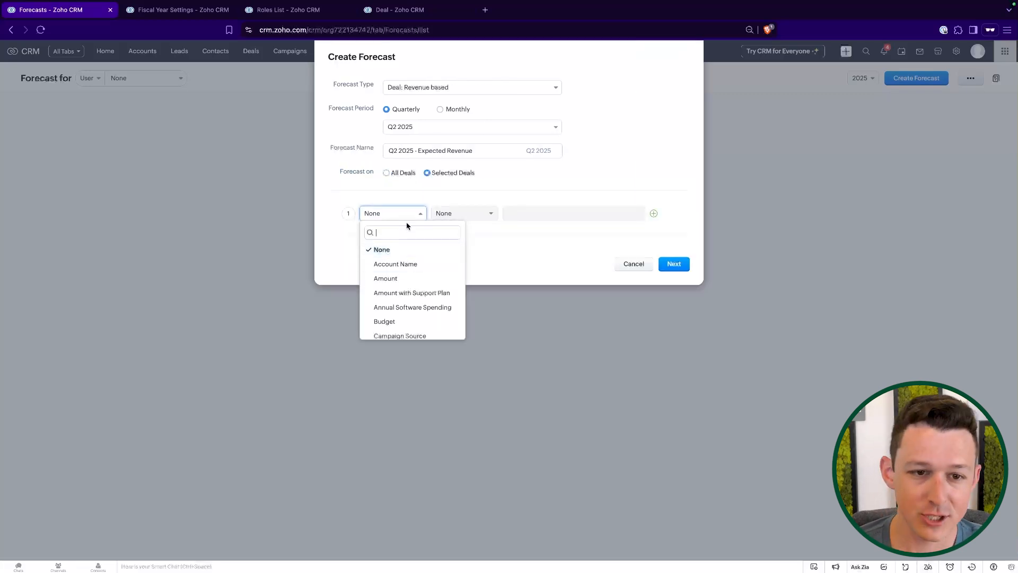
{"action": "type", "text": "pipe"}
{"action": "left_click", "coordinate": [389, 249]}
{"action": "left_click", "coordinate": [482, 214]}
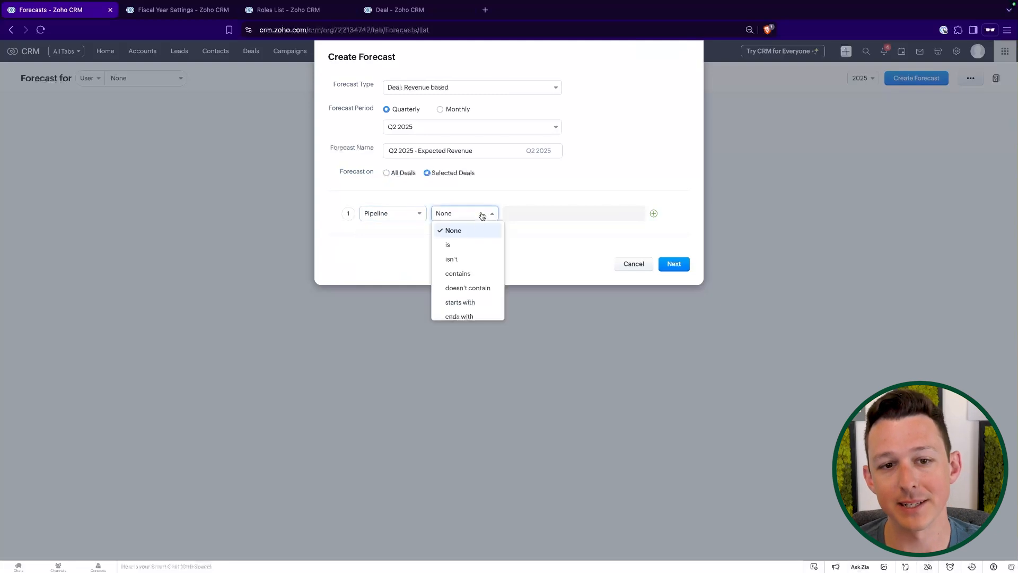
{"action": "left_click", "coordinate": [470, 243]}
{"action": "left_click", "coordinate": [524, 214]}
{"action": "left_click", "coordinate": [519, 231]}
Try appending "- B2b" to the forecast name, and remove the suffix again.
{"action": "left_click", "coordinate": [498, 153]}
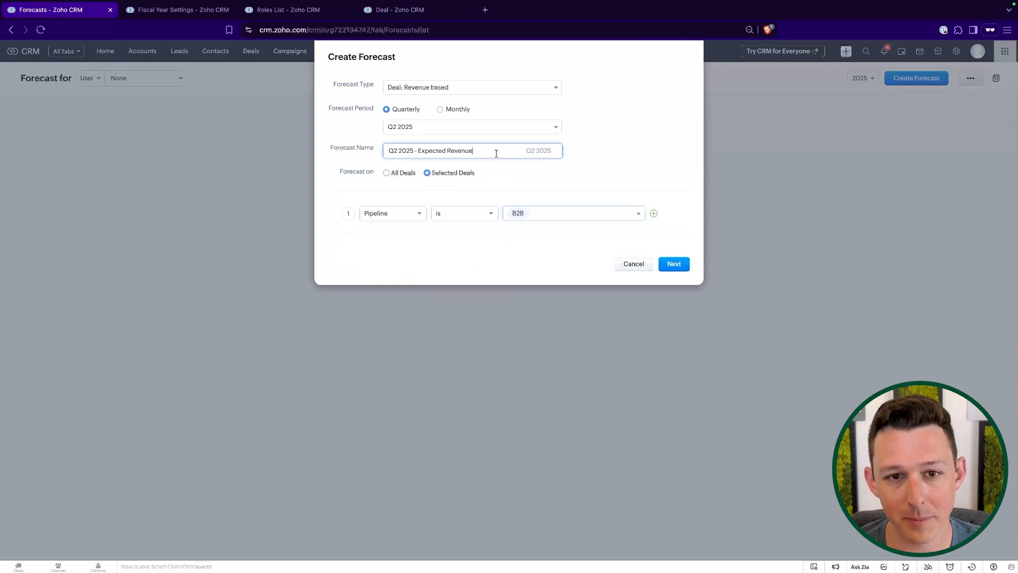
{"action": "type", "text": "- B2b"}
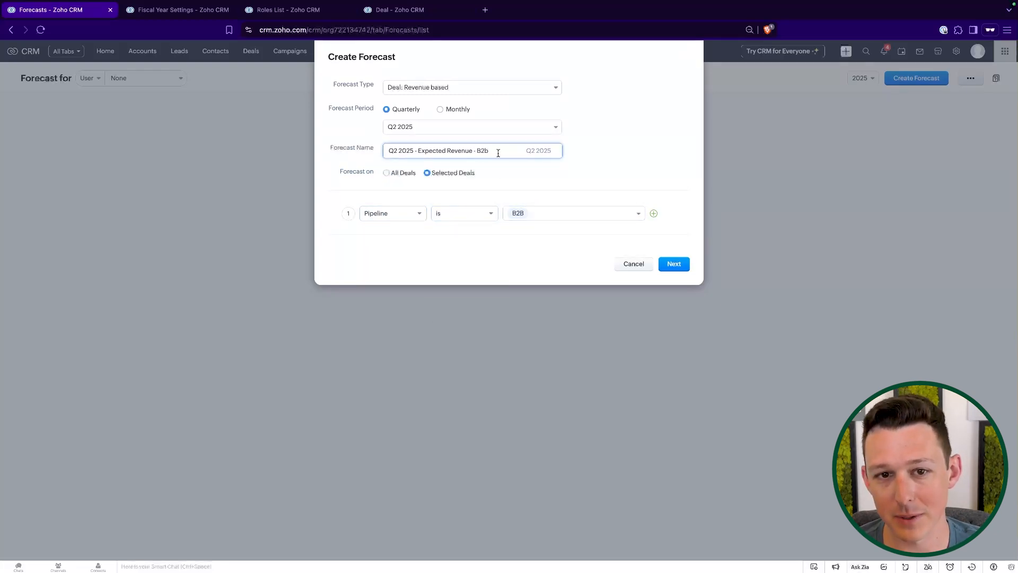
{"action": "key", "text": "shift+Left"}
{"action": "key", "text": "shift+Left"}
{"action": "key", "text": "shift+Left"}
{"action": "key", "text": "shift+Left"}
{"action": "key", "text": "shift+Left"}
{"action": "key", "text": "shift+Left"}
{"action": "key", "text": "BackSpace"}
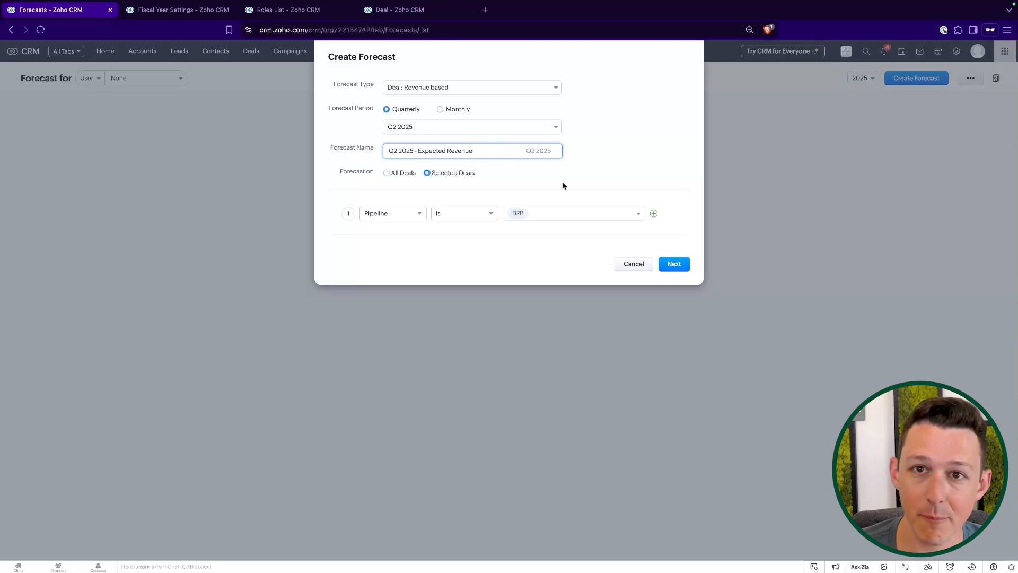
Reset the Pipeline criterion to None and base the forecast on All Deals again.
{"action": "left_click", "coordinate": [396, 218]}
{"action": "left_click", "coordinate": [390, 248]}
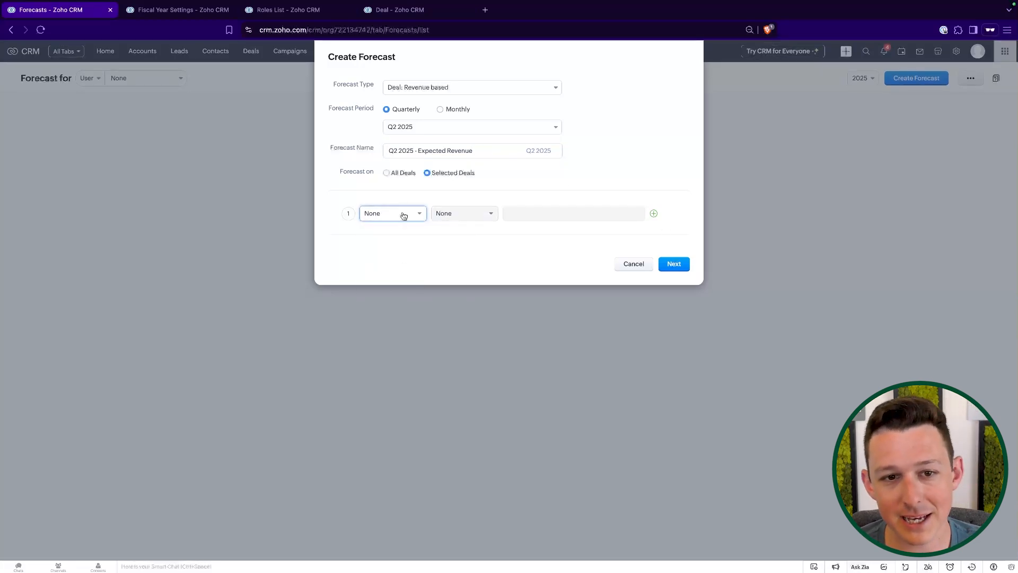
{"action": "left_click", "coordinate": [396, 177]}
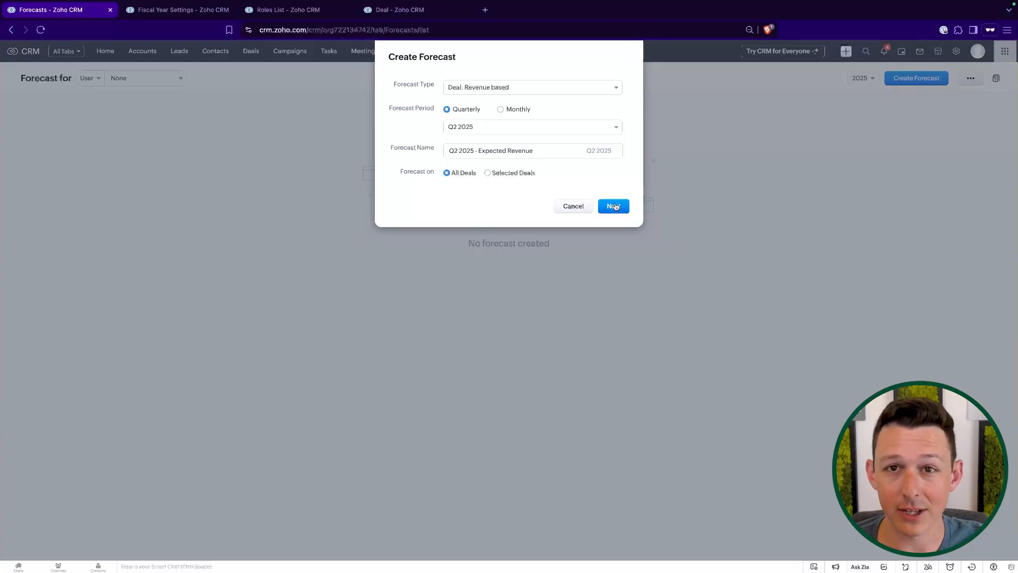
Proceed to target setting and expand the B2B Sales Manager, B2C Sales Manager and B2B Sales User roles.
{"action": "left_click", "coordinate": [614, 206]}
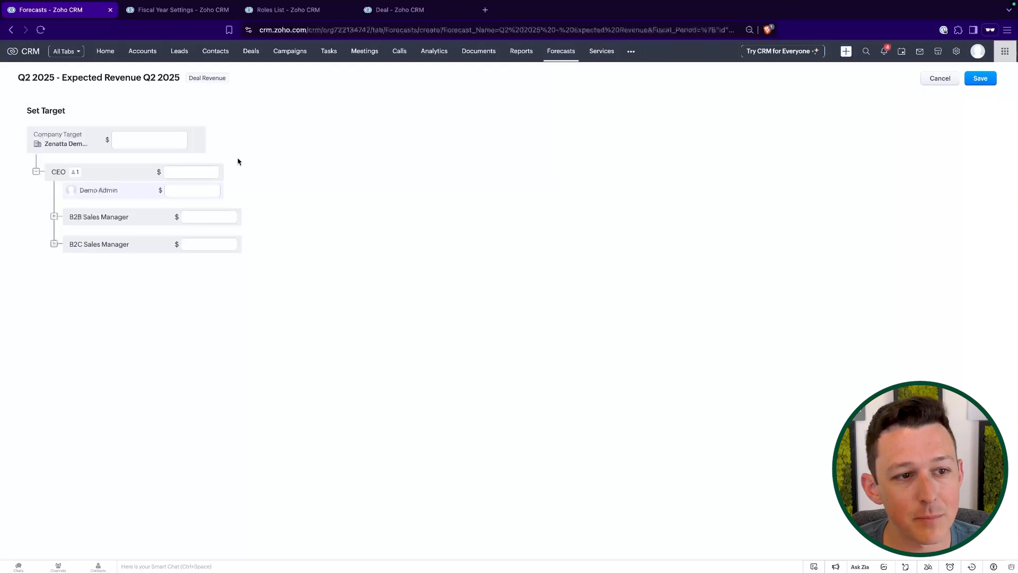
{"action": "left_click", "coordinate": [54, 216]}
{"action": "left_click", "coordinate": [54, 272]}
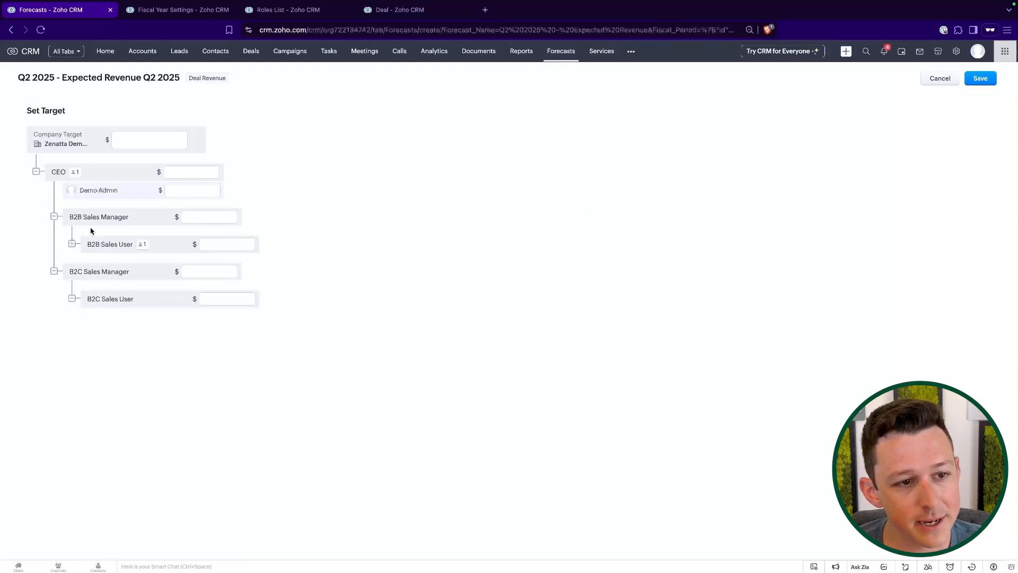
{"action": "left_click", "coordinate": [71, 244]}
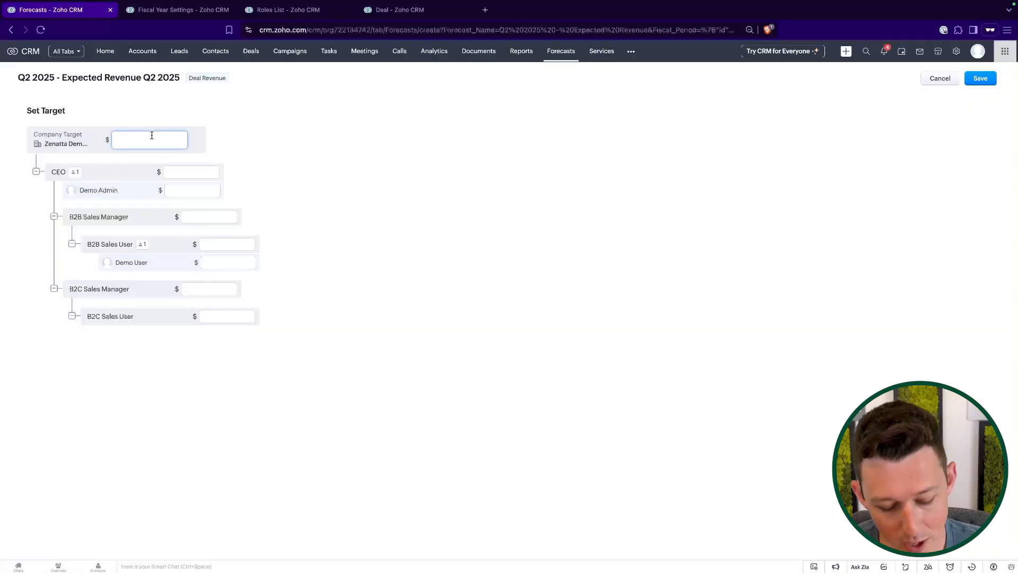
Set the Company Target to $1000000.
{"action": "type", "text": "100000"}
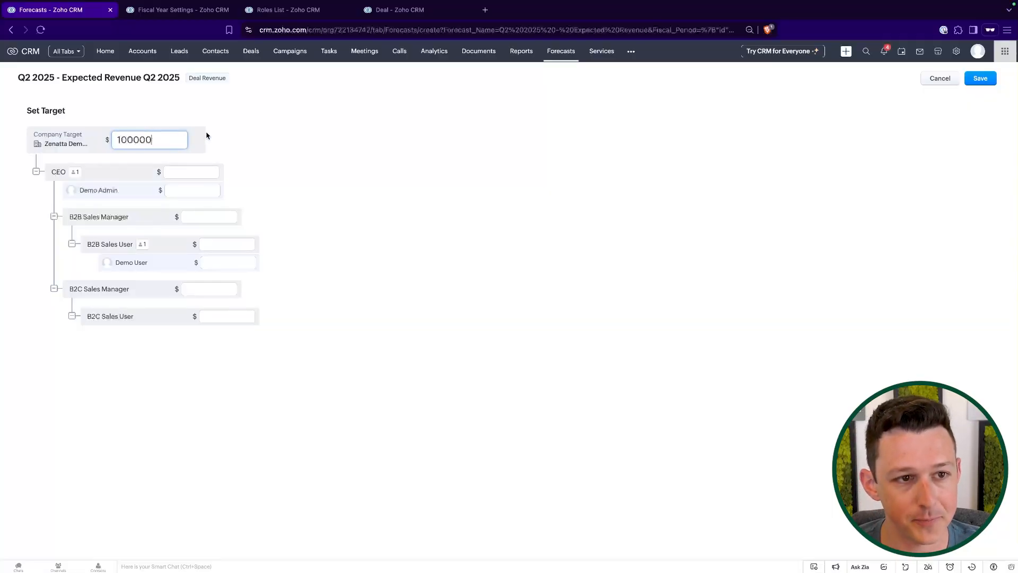
{"action": "type", "text": "0"}
{"action": "left_click", "coordinate": [236, 135]}
{"action": "left_click", "coordinate": [121, 140]}
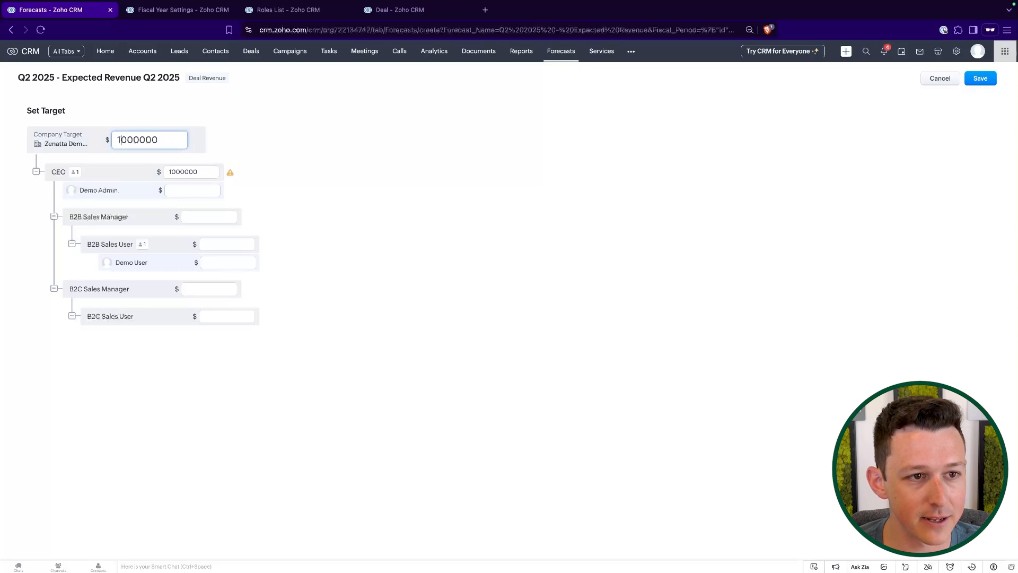
{"action": "left_click_drag", "start_coordinate": [164, 141], "coordinate": [220, 145]}
{"action": "left_click", "coordinate": [261, 145]}
{"action": "left_click", "coordinate": [289, 145]}
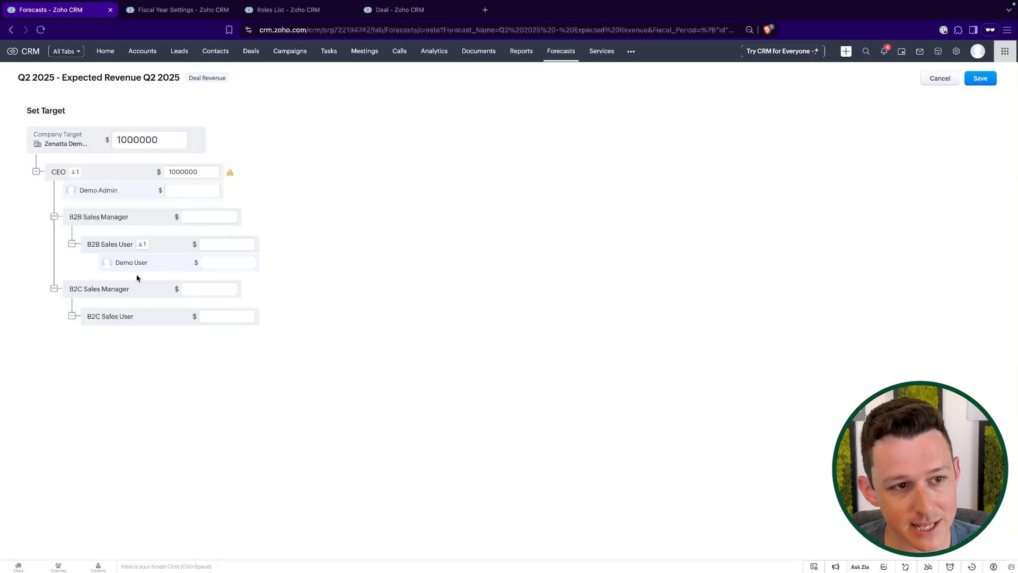
Examine how the target hierarchy runs from the company through the CEO to the B2B and B2C sales managers and users.
{"action": "left_click_drag", "start_coordinate": [51, 173], "coordinate": [68, 174]}
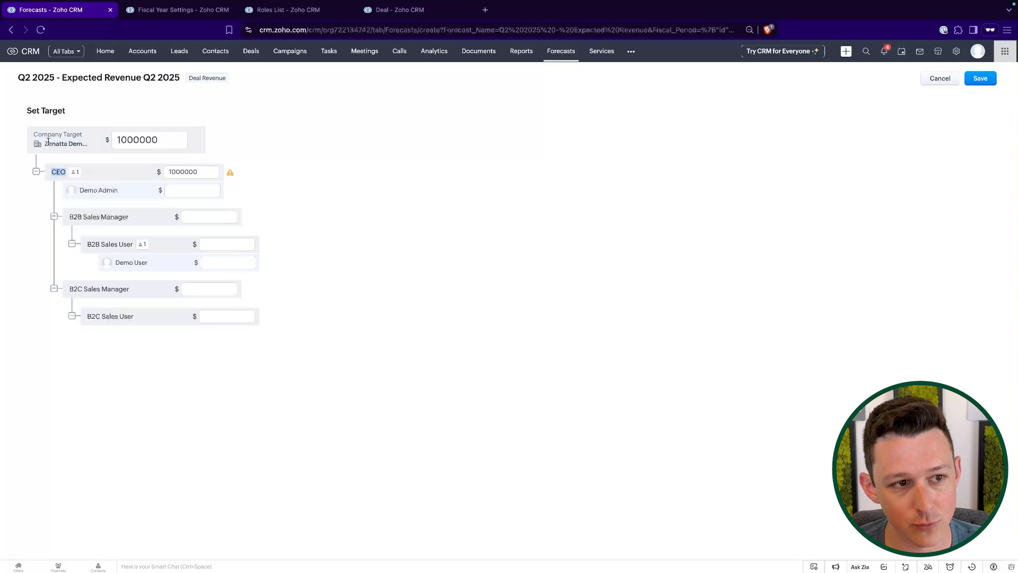
{"action": "left_click_drag", "start_coordinate": [50, 138], "coordinate": [107, 138]}
{"action": "left_click", "coordinate": [100, 176]}
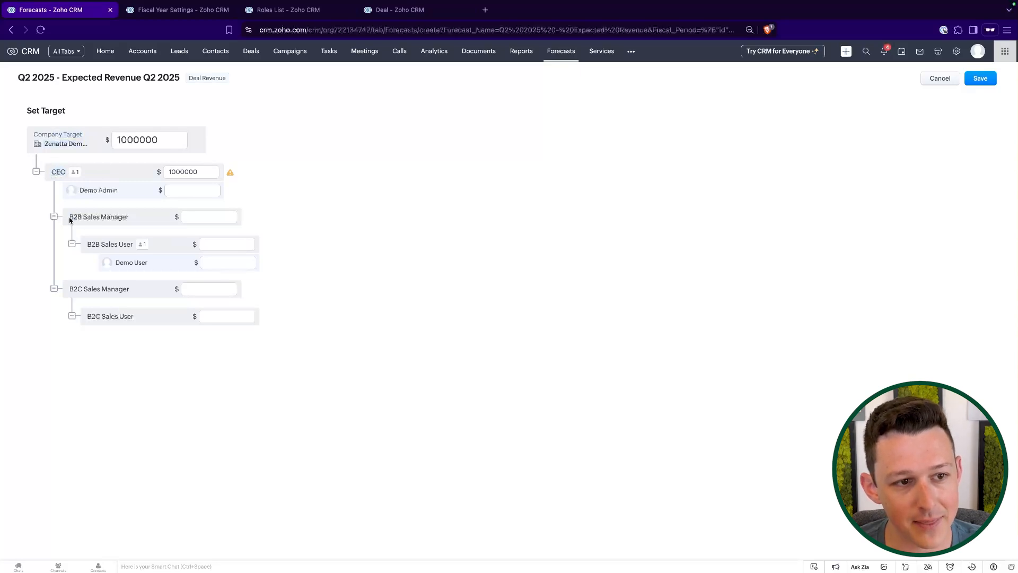
{"action": "left_click_drag", "start_coordinate": [69, 218], "coordinate": [119, 219]}
{"action": "left_click_drag", "start_coordinate": [70, 289], "coordinate": [103, 289]}
{"action": "left_click_drag", "start_coordinate": [87, 244], "coordinate": [131, 245]}
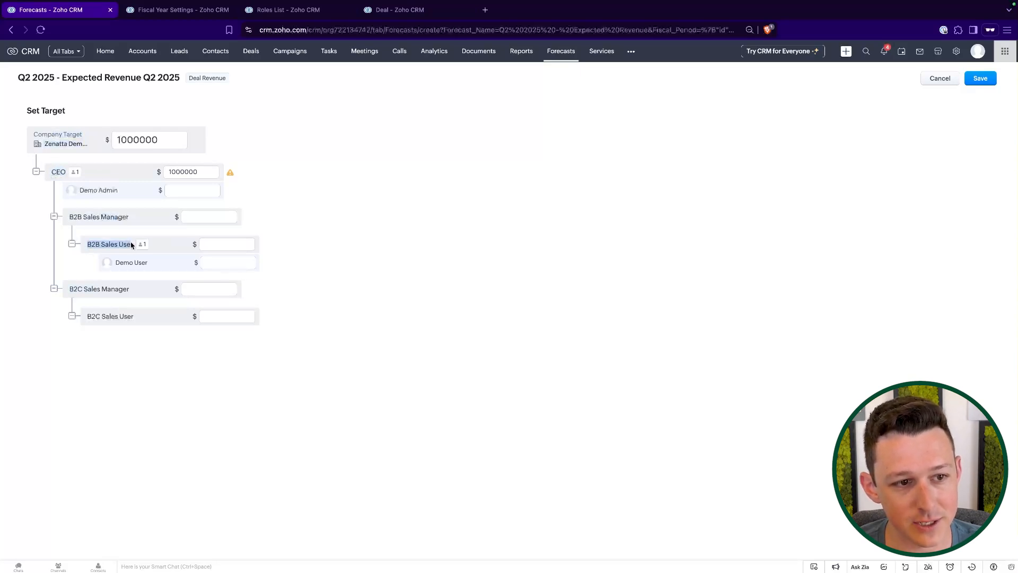
{"action": "left_click", "coordinate": [132, 310]}
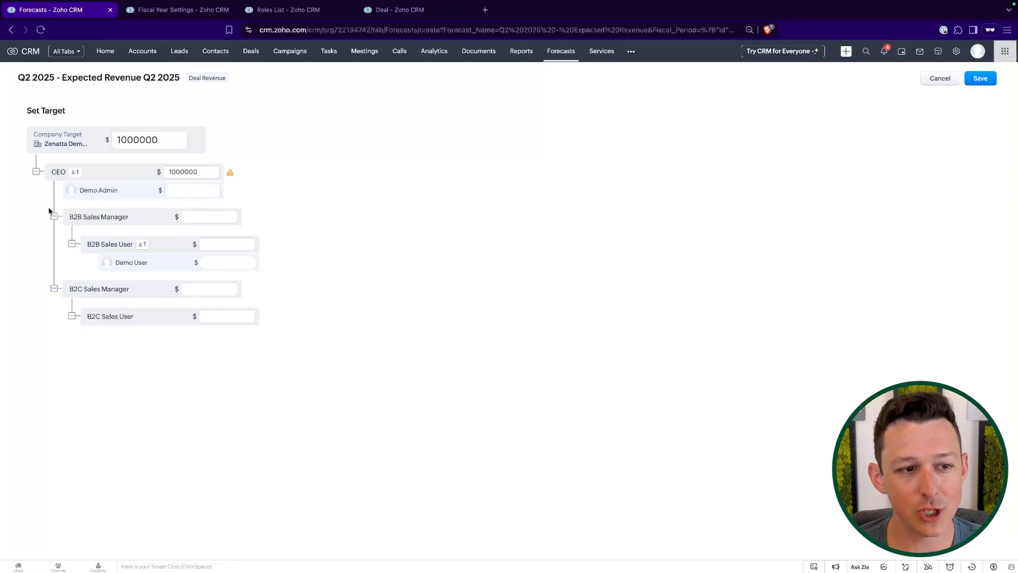
{"action": "left_click_drag", "start_coordinate": [55, 222], "coordinate": [120, 218]}
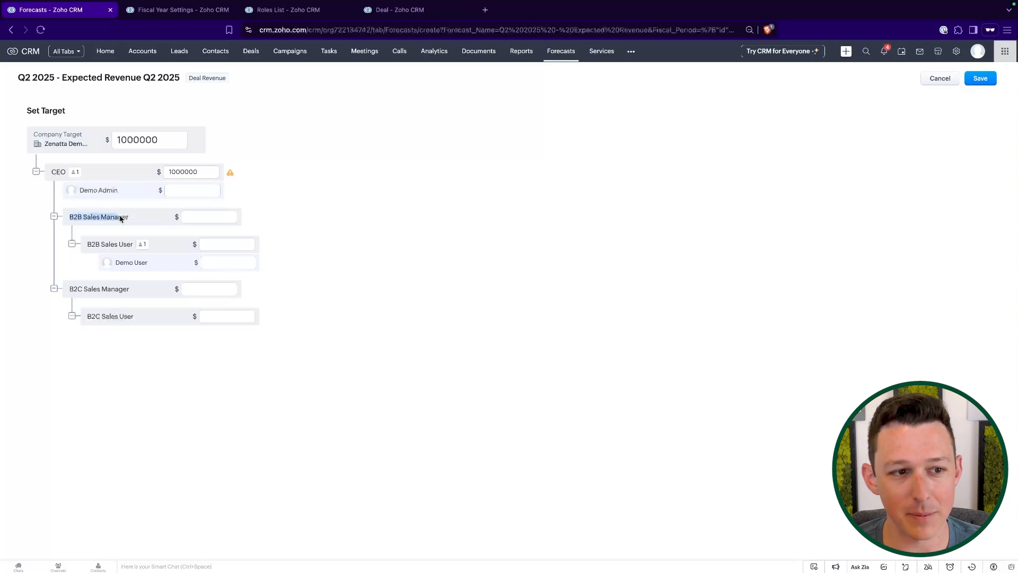
{"action": "left_click_drag", "start_coordinate": [67, 298], "coordinate": [104, 290]}
{"action": "left_click", "coordinate": [168, 373]}
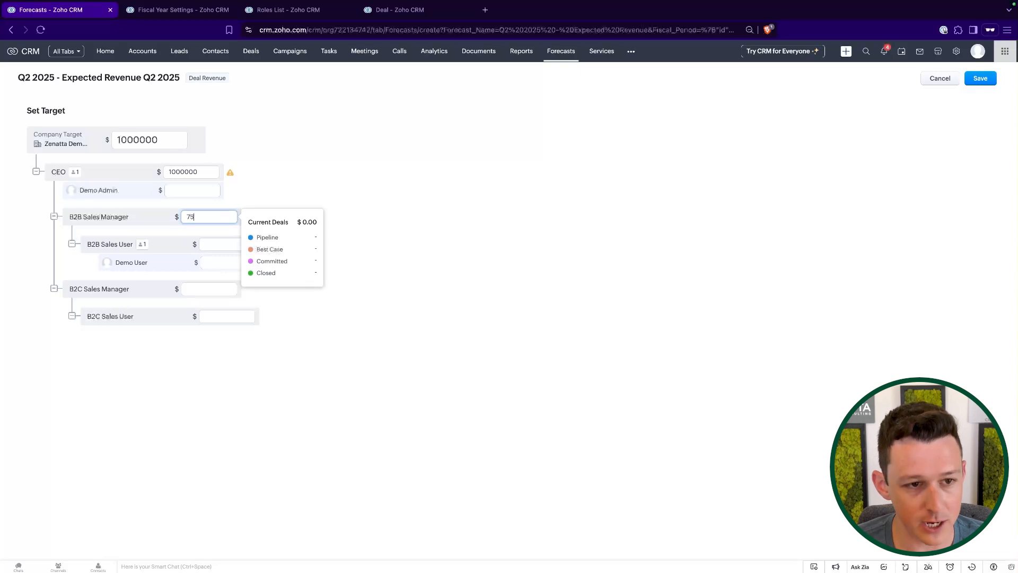
Set the B2B Sales Manager target to 750000 and the B2C Sales Manager target to 250000.
{"action": "left_click", "coordinate": [350, 196]}
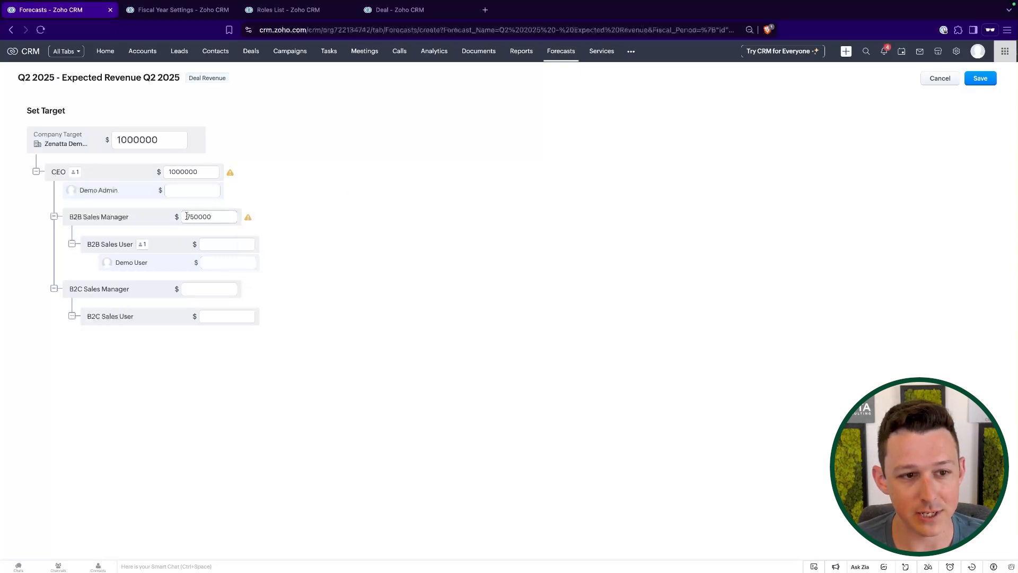
{"action": "left_click", "coordinate": [212, 289]}
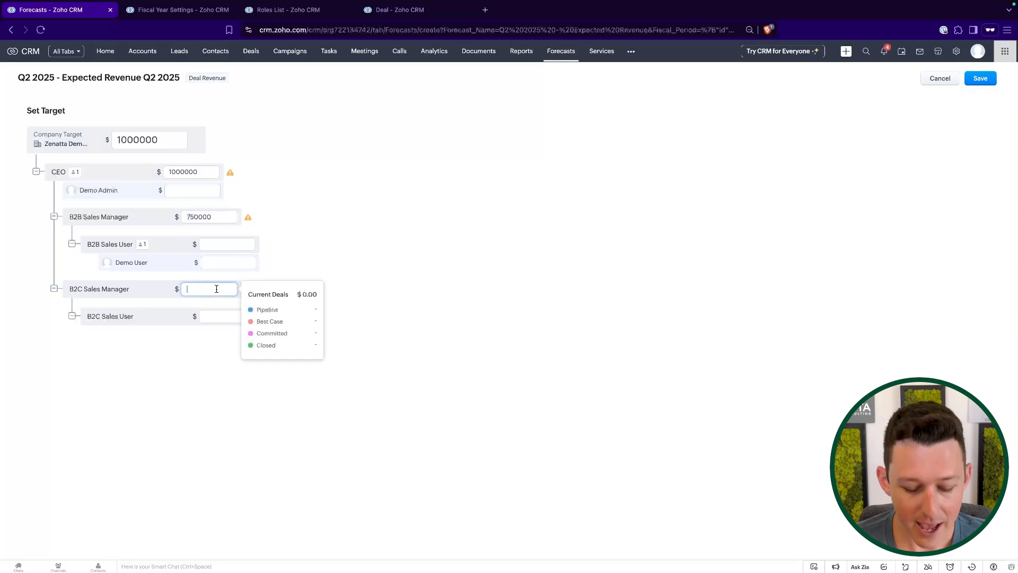
{"action": "left_click", "coordinate": [369, 239]}
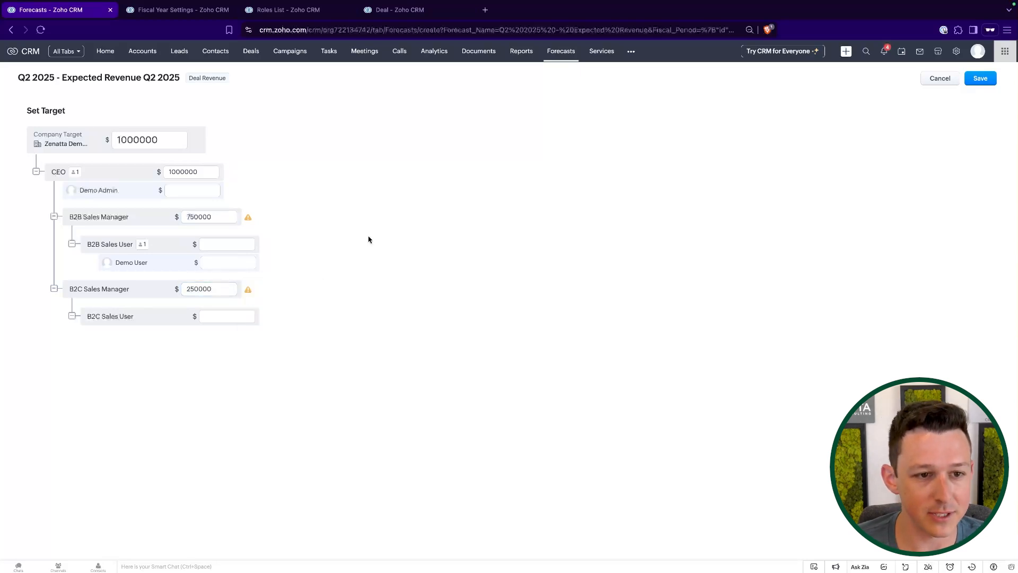
Clear the B2C Sales Manager target and check the CEO role's target split warning.
{"action": "double_click", "coordinate": [188, 288]}
{"action": "key", "text": "BackSpace"}
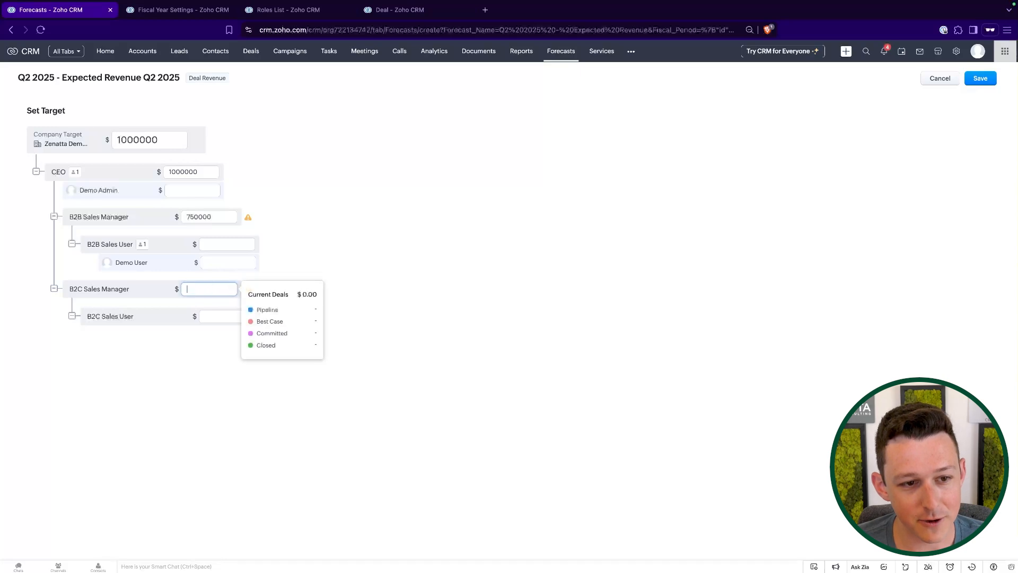
{"action": "left_click", "coordinate": [300, 248]}
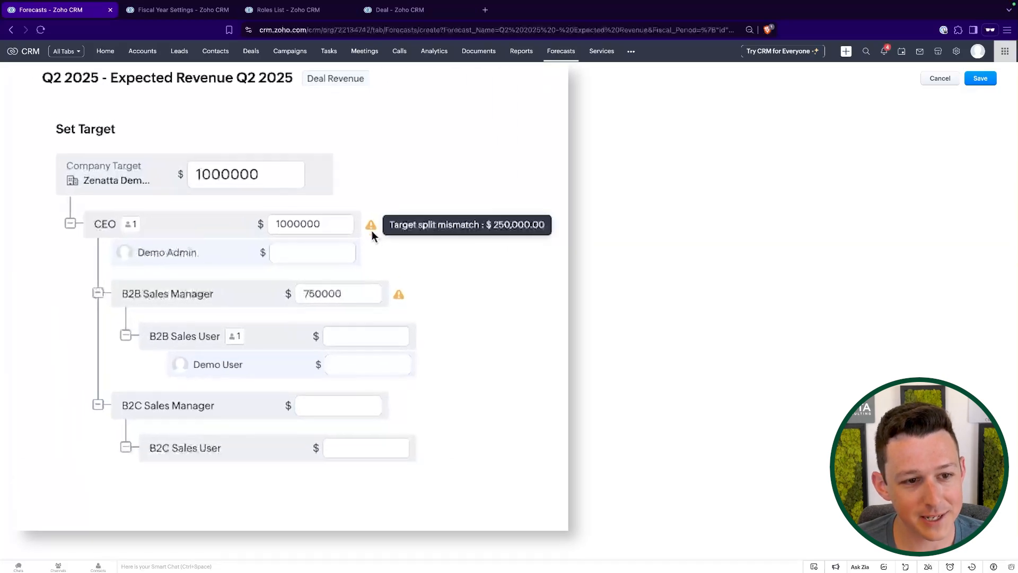
{"action": "left_click", "coordinate": [200, 287]}
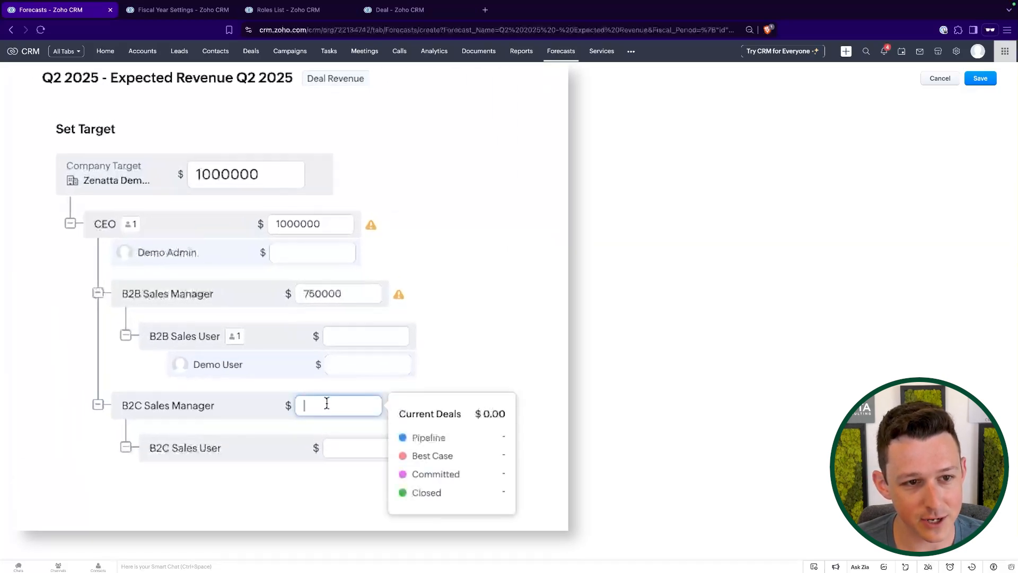
{"action": "mouse_move", "coordinate": [371, 229]}
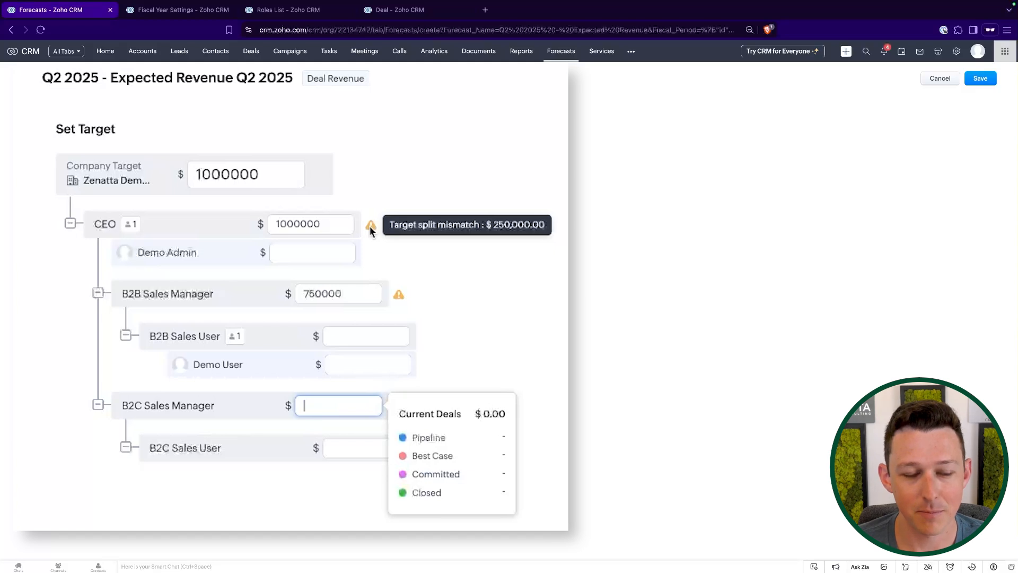
{"action": "left_click", "coordinate": [257, 139]}
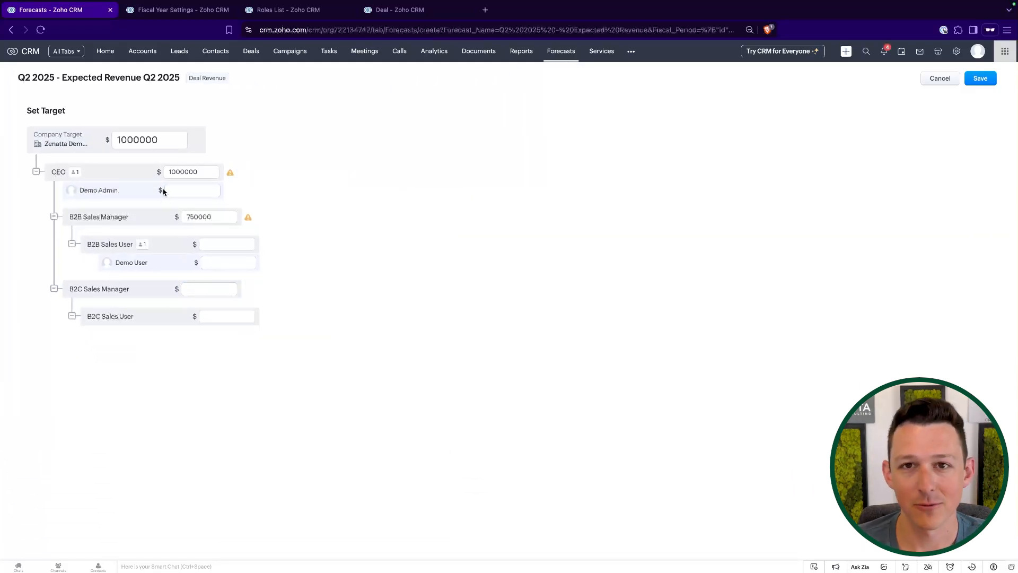
Compare the CEO target with the B2B and B2C Sales Manager split, and set the B2C Sales Manager target back to 250000.
{"action": "double_click", "coordinate": [57, 172]}
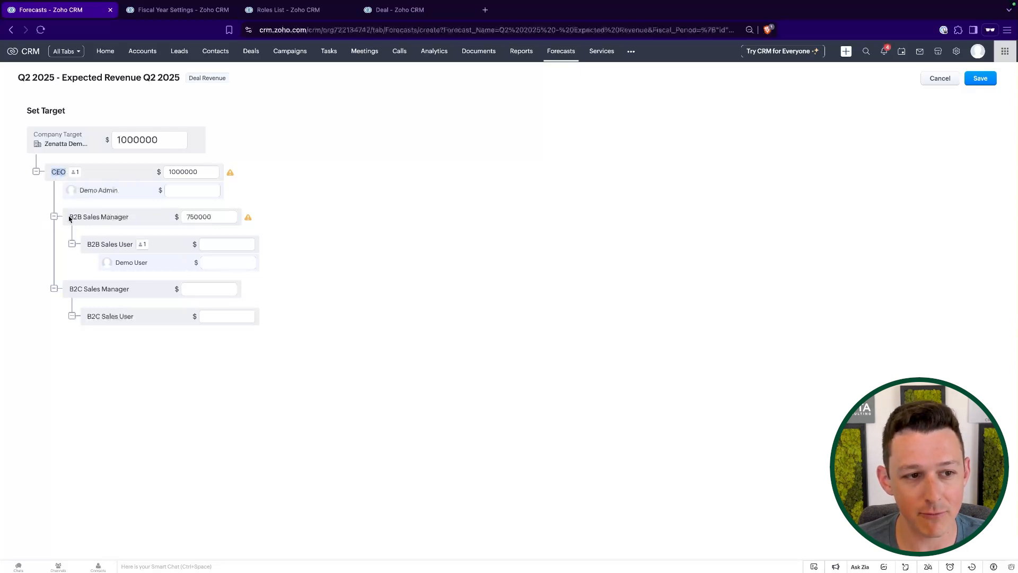
{"action": "left_click_drag", "start_coordinate": [69, 218], "coordinate": [137, 223]}
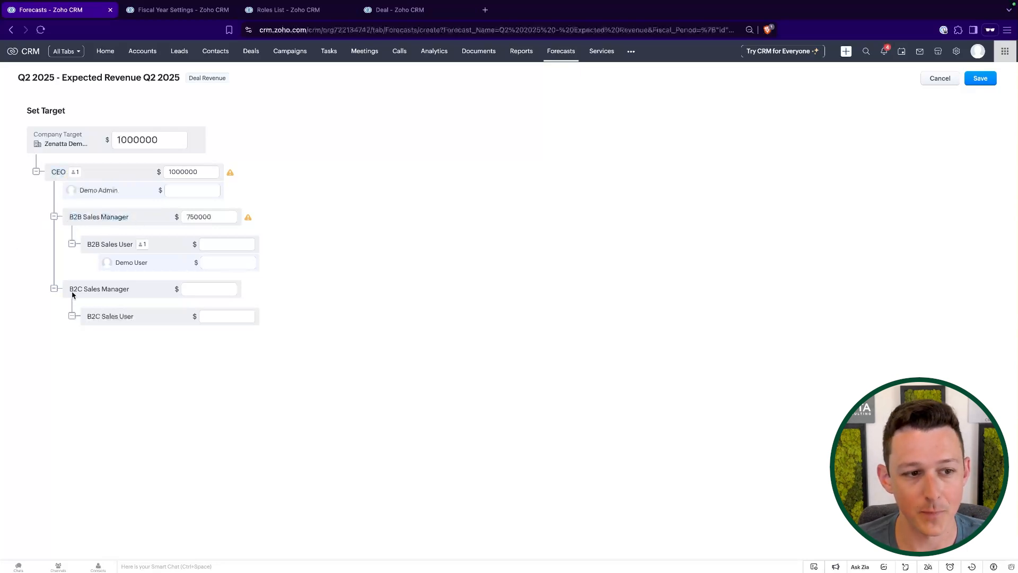
{"action": "left_click_drag", "start_coordinate": [72, 291], "coordinate": [132, 292]}
{"action": "left_click", "coordinate": [311, 160]}
{"action": "double_click", "coordinate": [57, 171]}
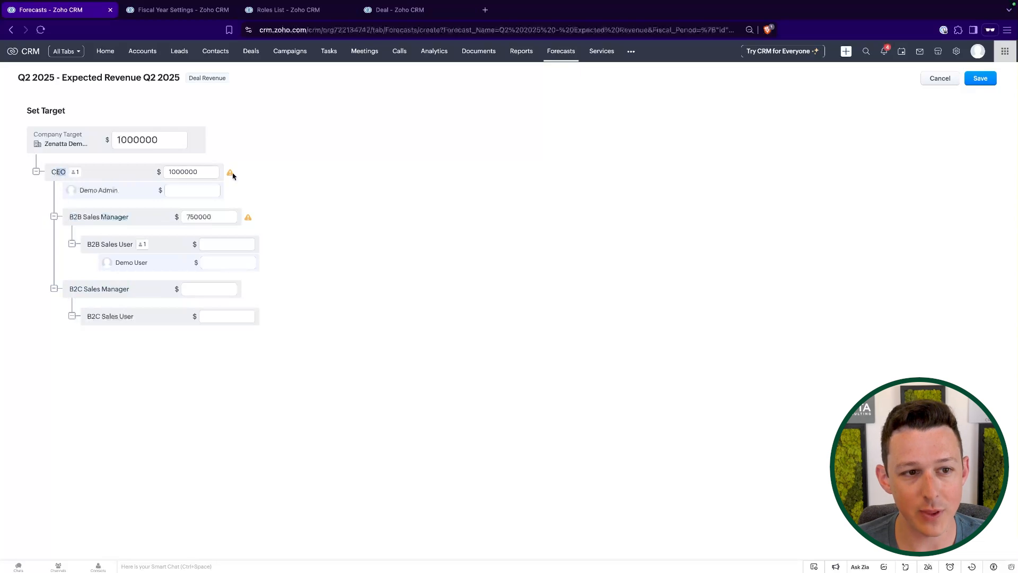
{"action": "left_click", "coordinate": [209, 288]}
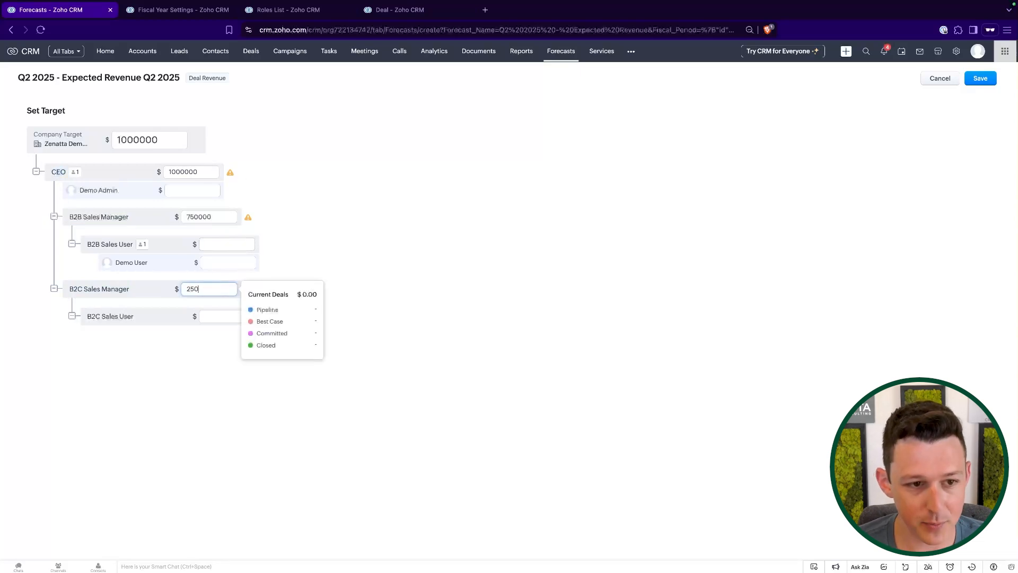
{"action": "left_click", "coordinate": [346, 241]}
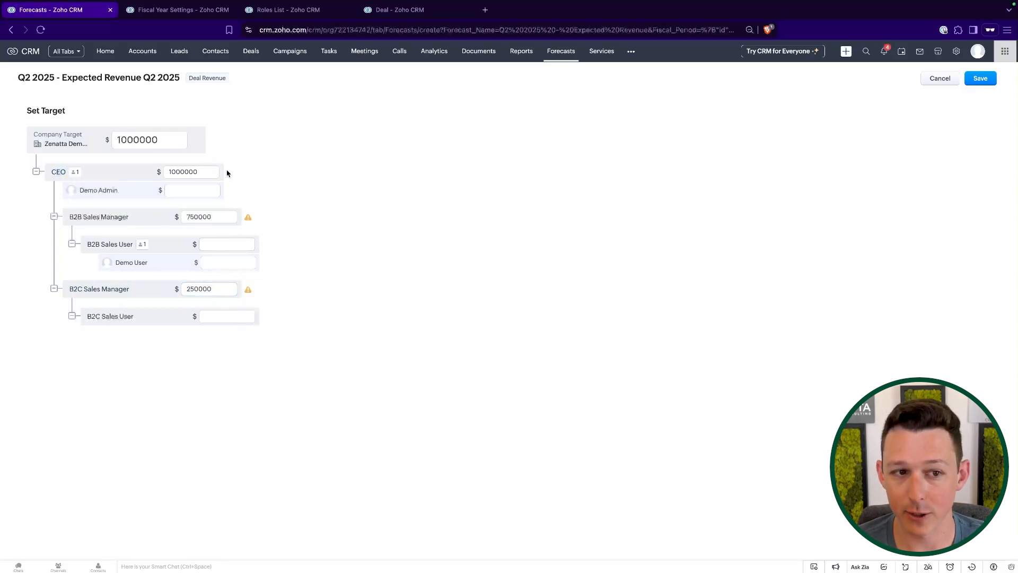
Try a B2C Sales Manager target of 500000 and check the CEO role's target split warning.
{"action": "double_click", "coordinate": [208, 291]}
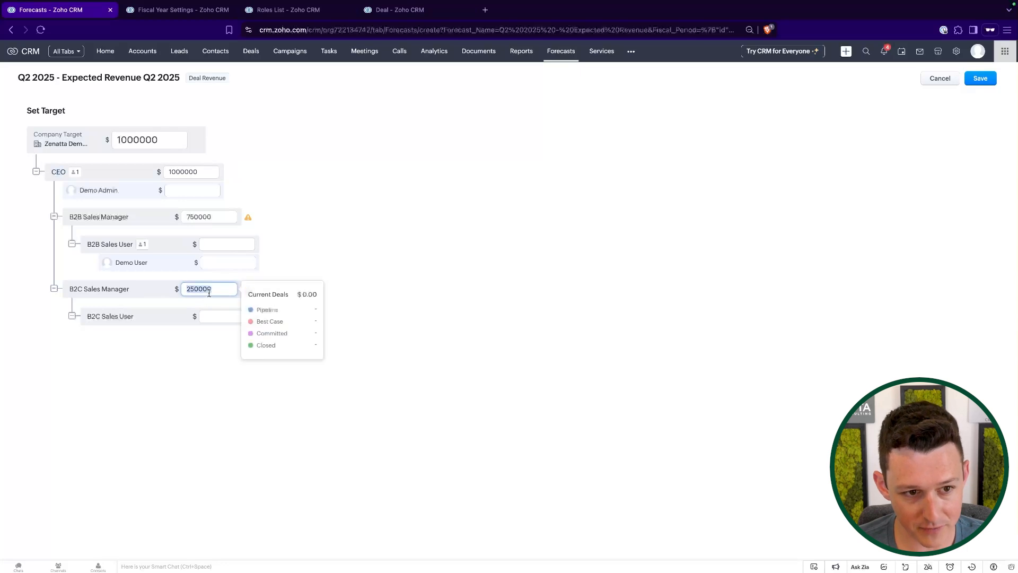
{"action": "type", "text": "5500"}
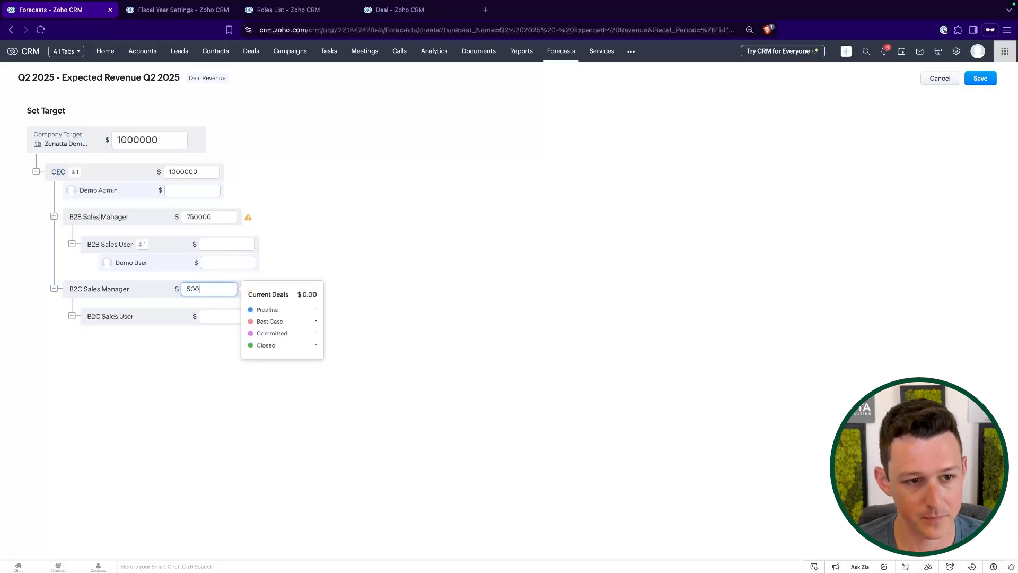
{"action": "left_click", "coordinate": [308, 225]}
{"action": "mouse_move", "coordinate": [232, 176]}
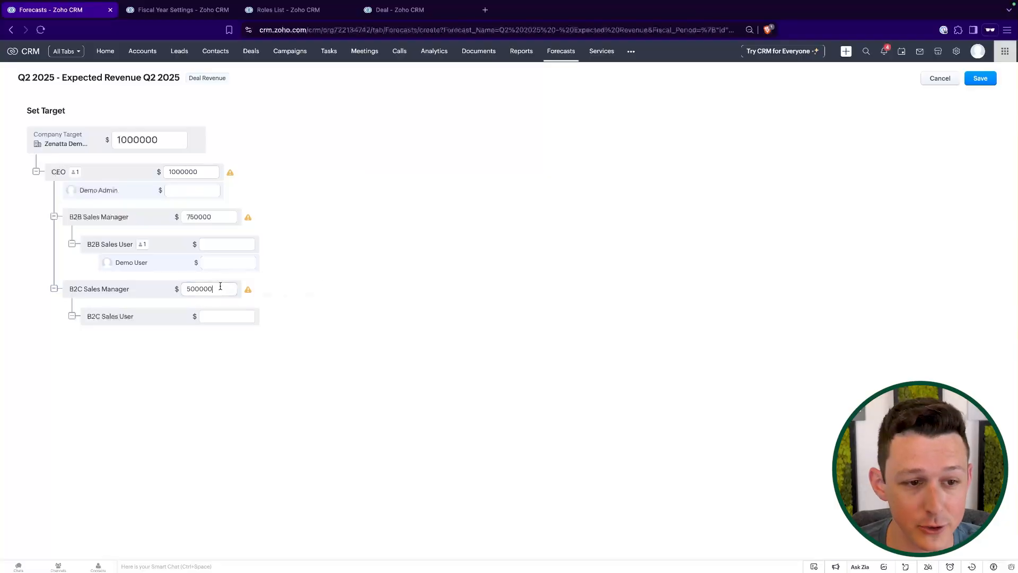
Restore the B2C Sales Manager target to 250000.
{"action": "double_click", "coordinate": [220, 287]}
{"action": "type", "text": "250000"}
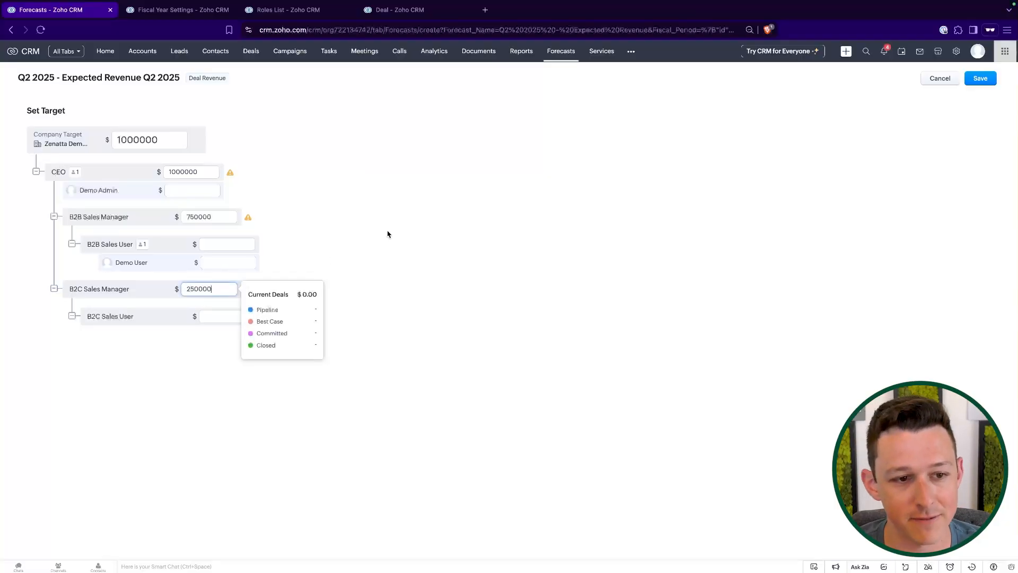
{"action": "left_click", "coordinate": [387, 234]}
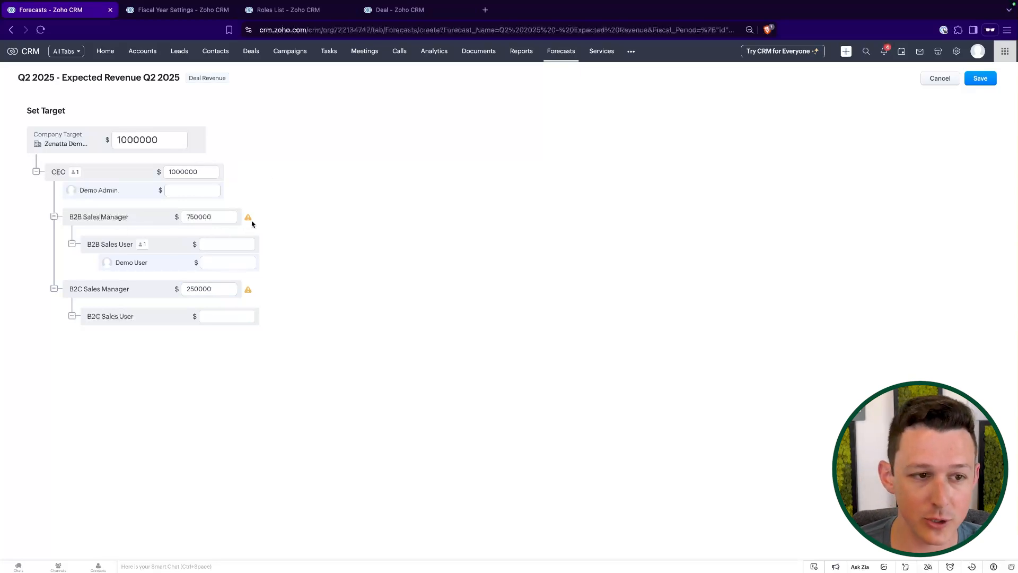
Check the B2B Sales Manager's split warning and set the B2B Sales User role target to 750000.
{"action": "mouse_move", "coordinate": [249, 222]}
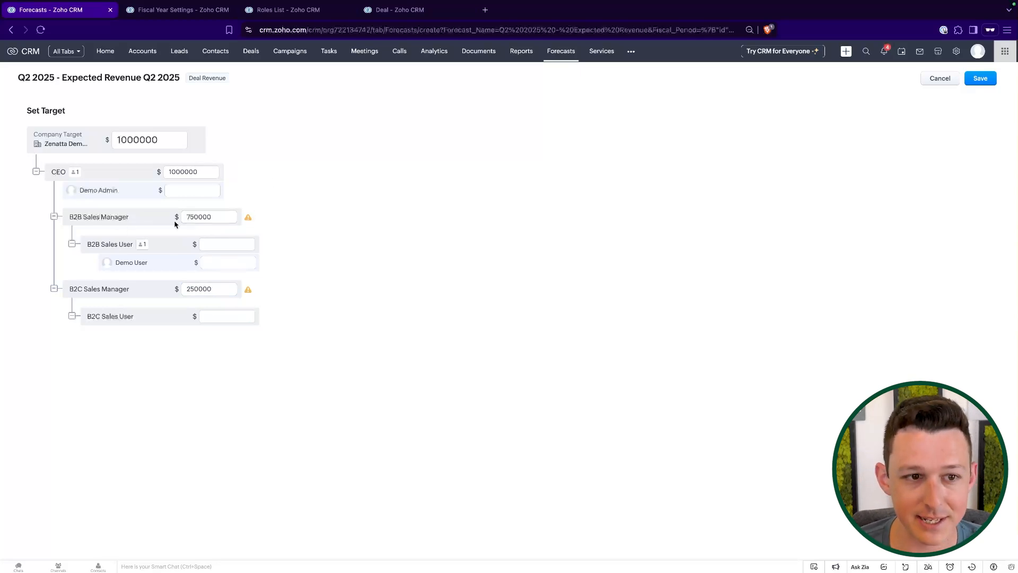
{"action": "left_click", "coordinate": [233, 241]}
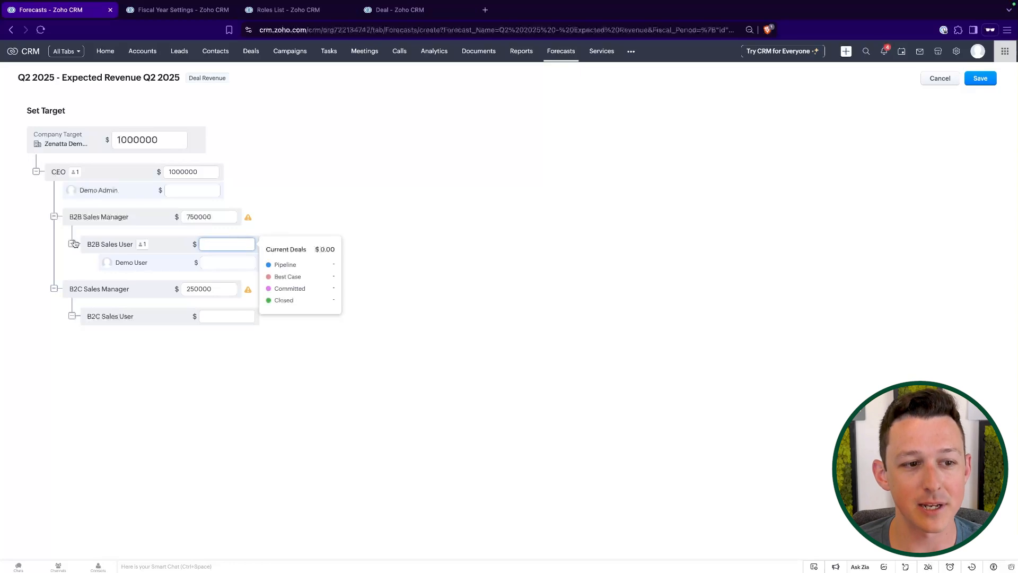
{"action": "left_click_drag", "start_coordinate": [88, 246], "coordinate": [238, 229]}
{"action": "left_click", "coordinate": [244, 248]}
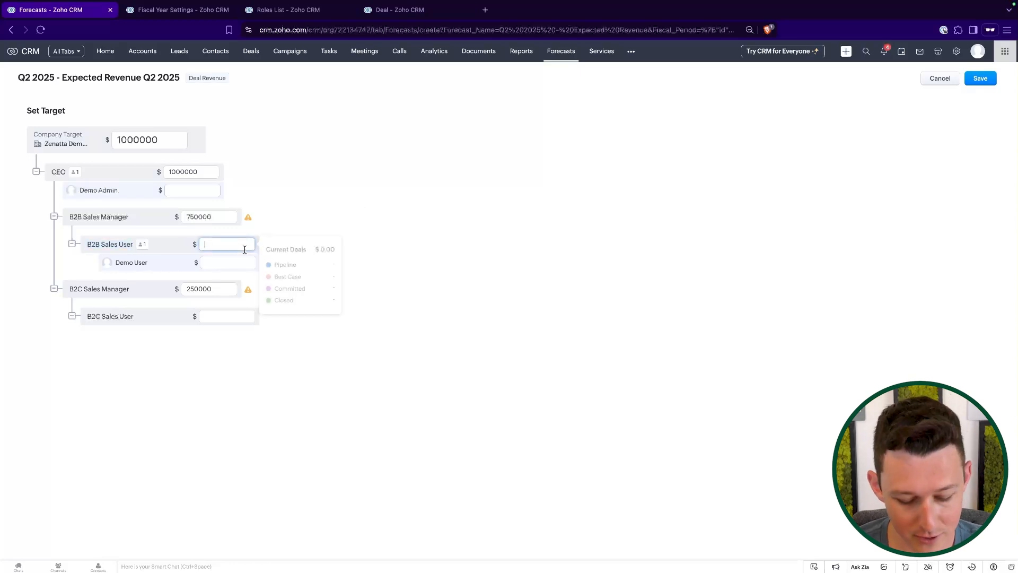
{"action": "type", "text": "77"}
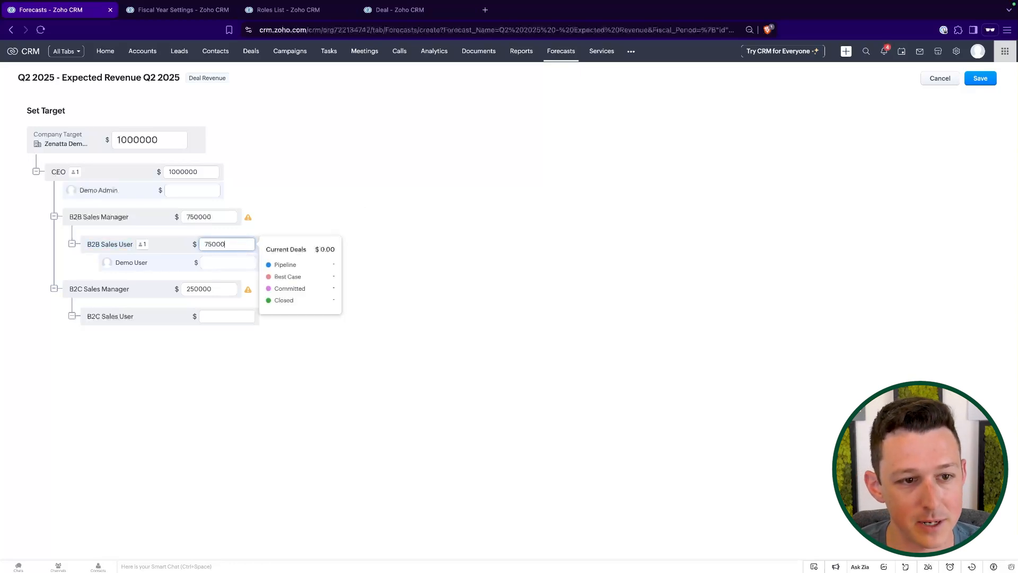
{"action": "left_click", "coordinate": [297, 199]}
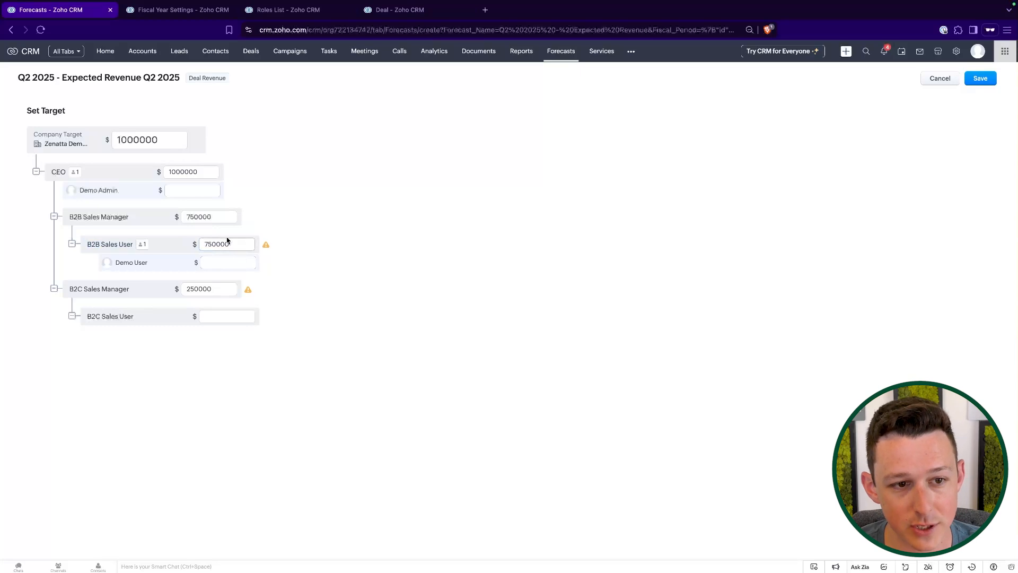
Set the B2C Sales User role target to 250000 and the Demo User target under B2B Sales User to 750000.
{"action": "left_click", "coordinate": [223, 318]}
{"action": "type", "text": "250000"}
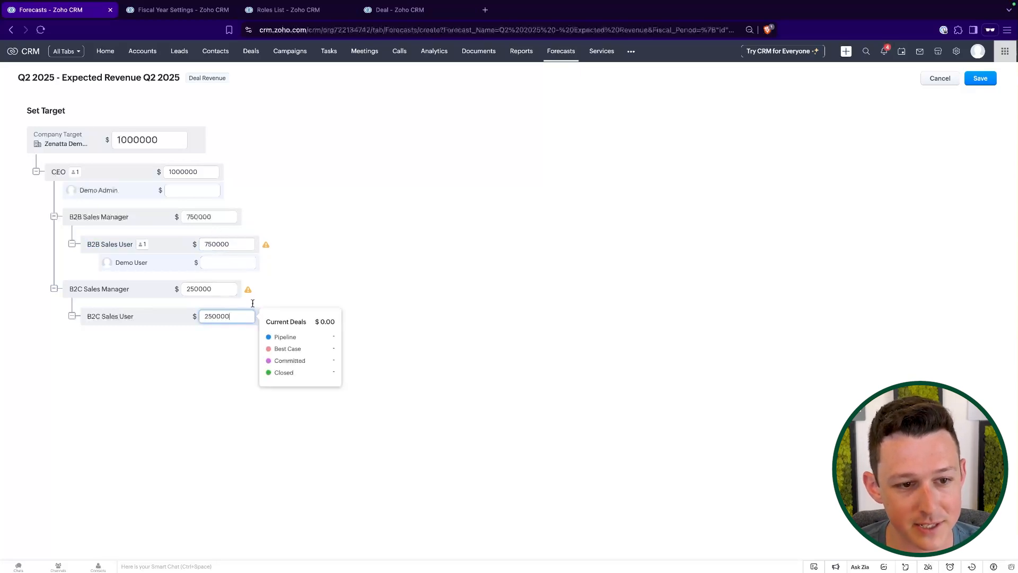
{"action": "left_click", "coordinate": [320, 264]}
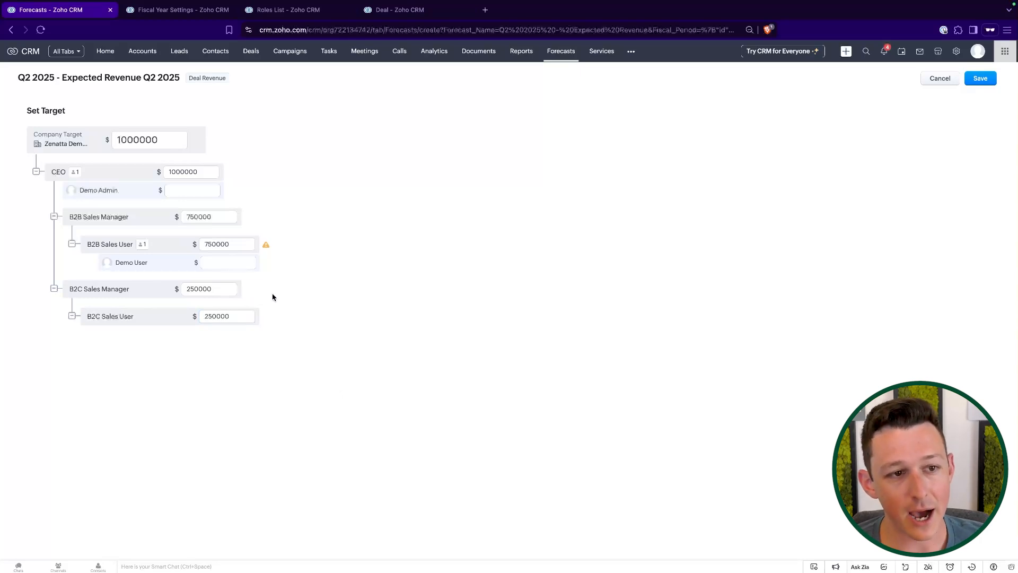
{"action": "left_click", "coordinate": [249, 267]}
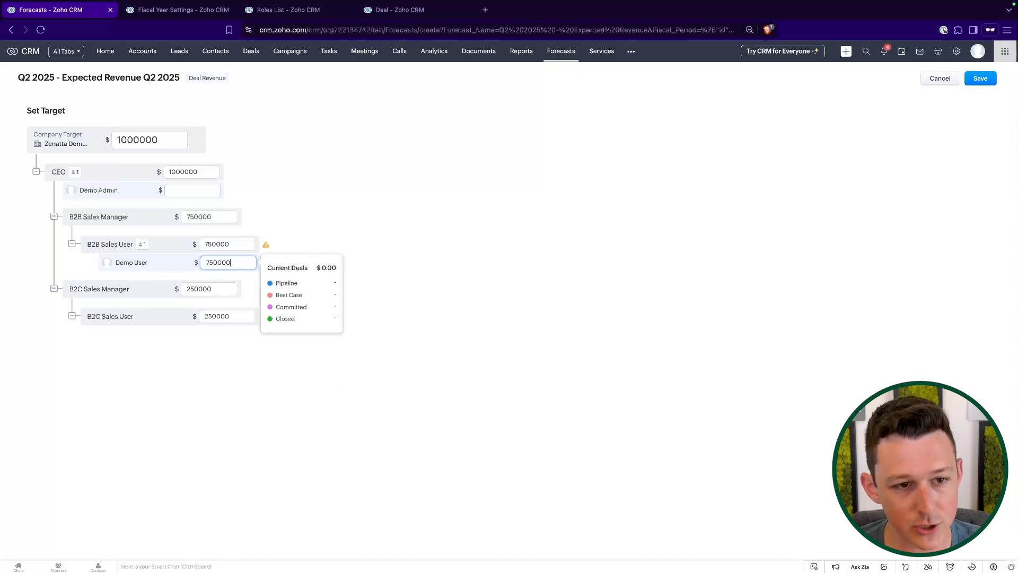
{"action": "left_click", "coordinate": [255, 249]}
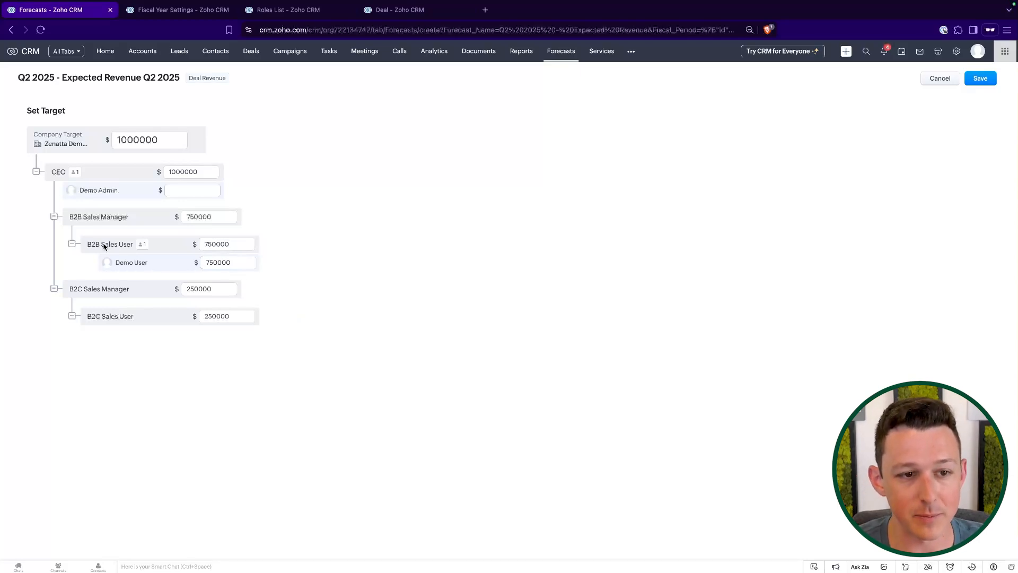
Try a Demo User target of 500000 under B2B Sales User and restore it to 750000.
{"action": "left_click", "coordinate": [214, 263]}
{"action": "type", "text": "50"}
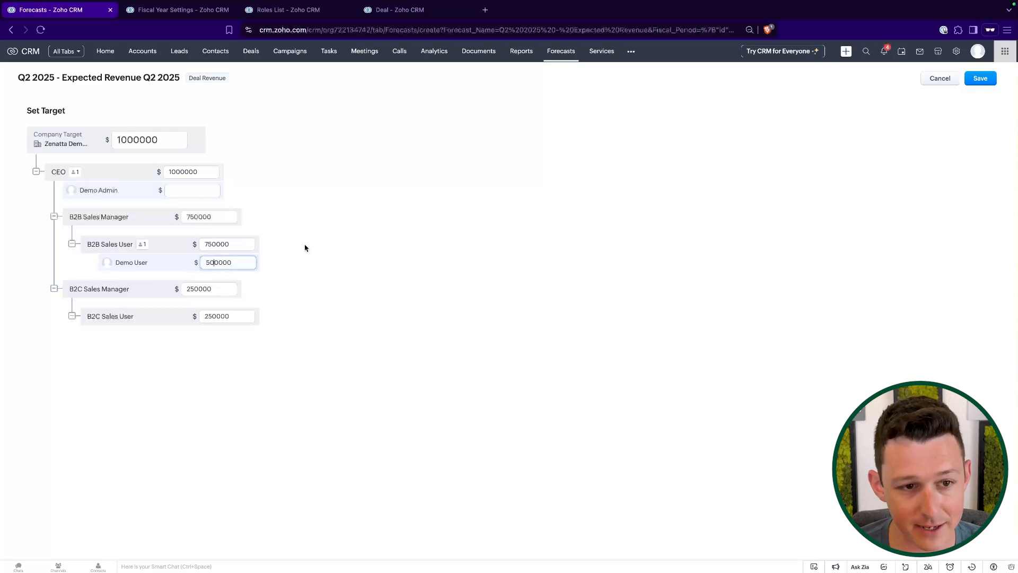
{"action": "left_click", "coordinate": [305, 246]}
{"action": "left_click", "coordinate": [206, 263]}
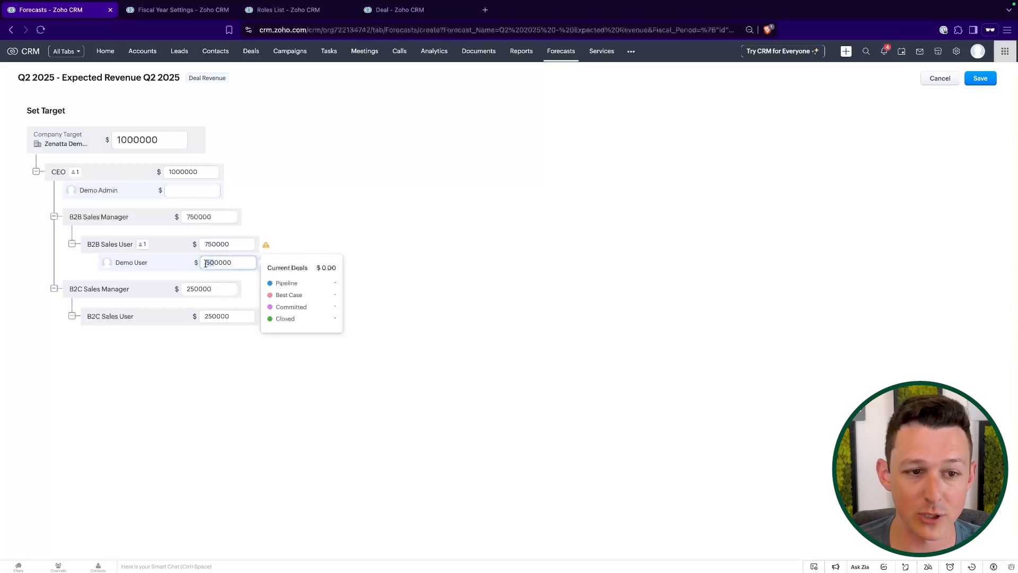
{"action": "type", "text": "75"}
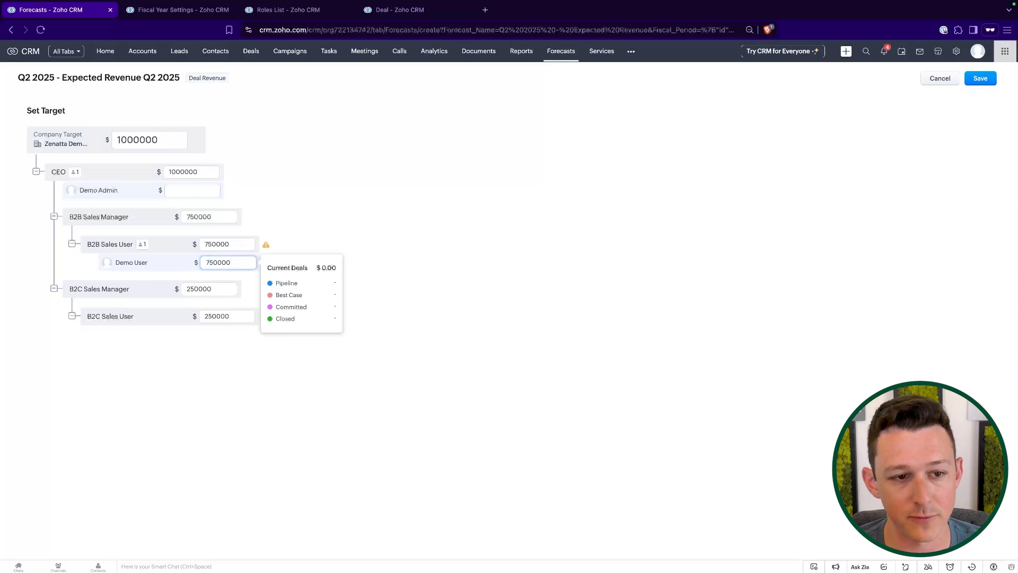
{"action": "left_click", "coordinate": [426, 239]}
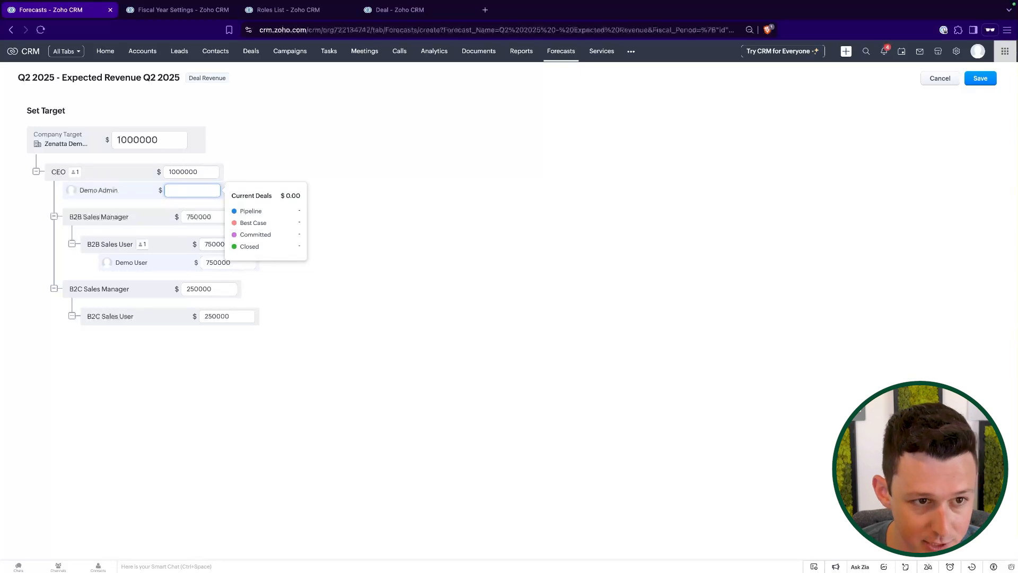
Try a Demo Admin target of 500000 under the CEO role, compare it with the manager targets, and clear it.
{"action": "left_click", "coordinate": [272, 175]}
{"action": "mouse_move", "coordinate": [231, 177]}
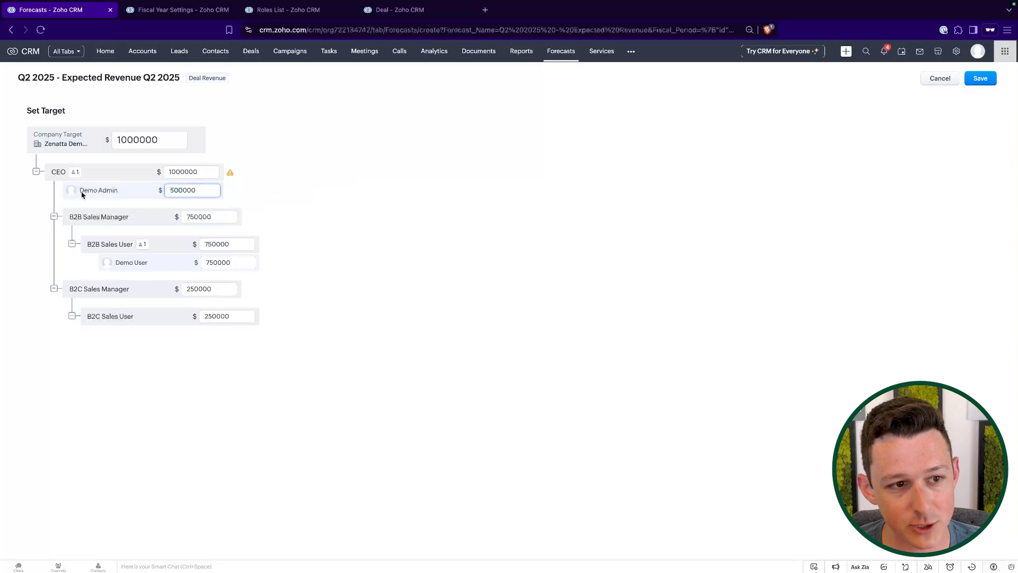
{"action": "left_click_drag", "start_coordinate": [80, 193], "coordinate": [118, 195]}
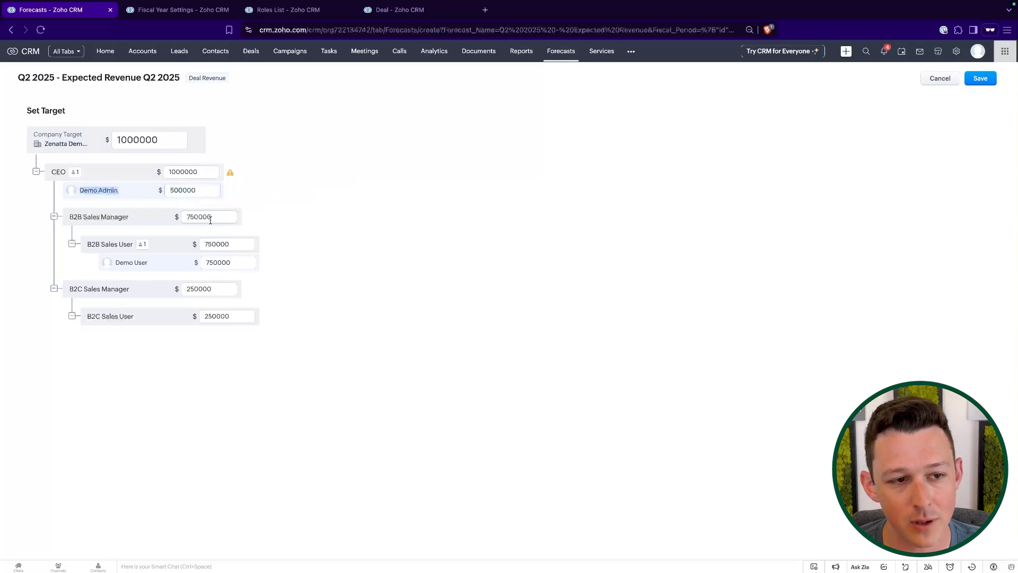
{"action": "left_click", "coordinate": [184, 217]}
{"action": "left_click", "coordinate": [186, 287]}
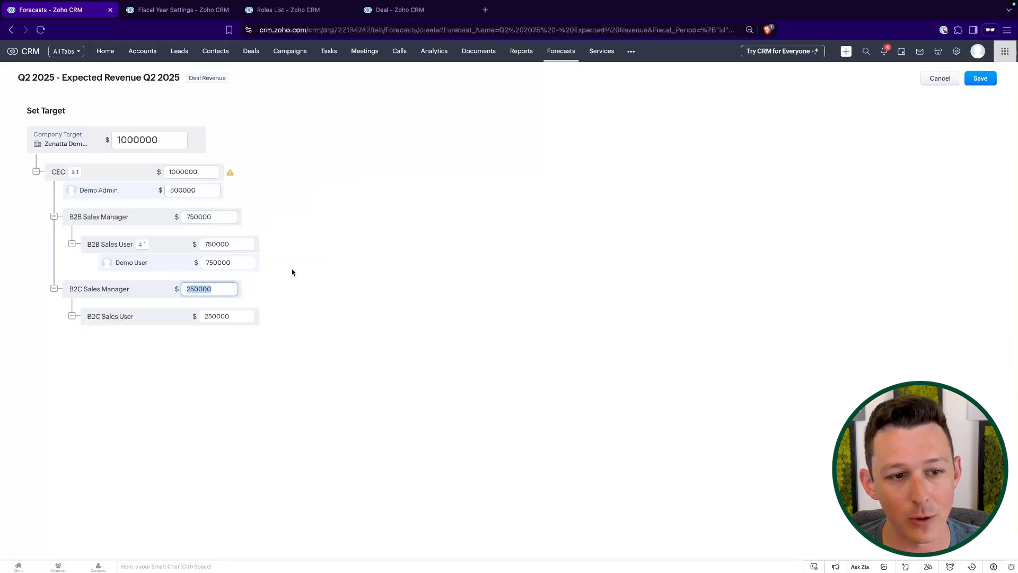
{"action": "left_click", "coordinate": [342, 216]}
{"action": "left_click", "coordinate": [214, 190]}
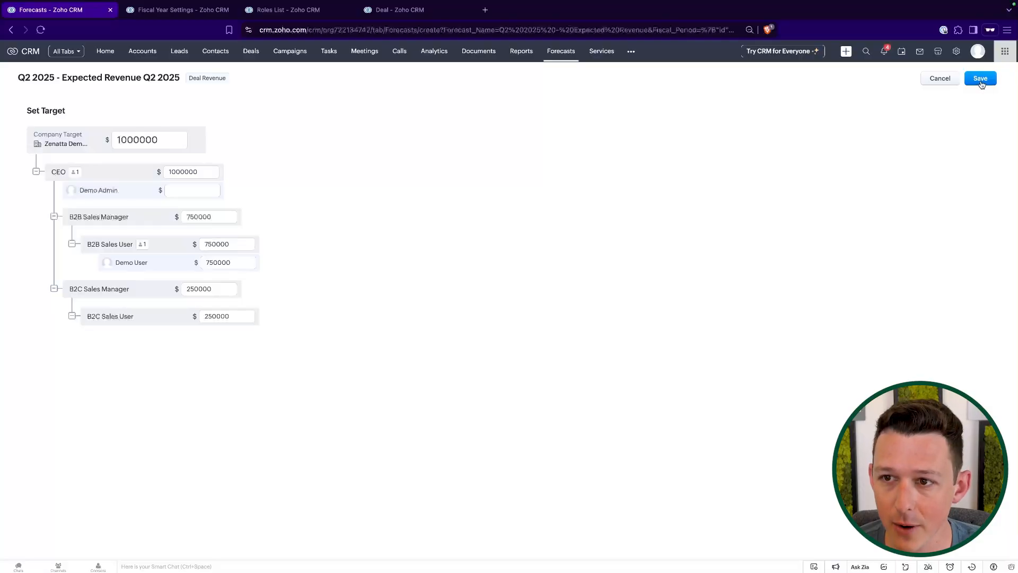
Save the Q2 2025 forecast and review its forecast overview and target achievement report.
{"action": "left_click", "coordinate": [981, 83]}
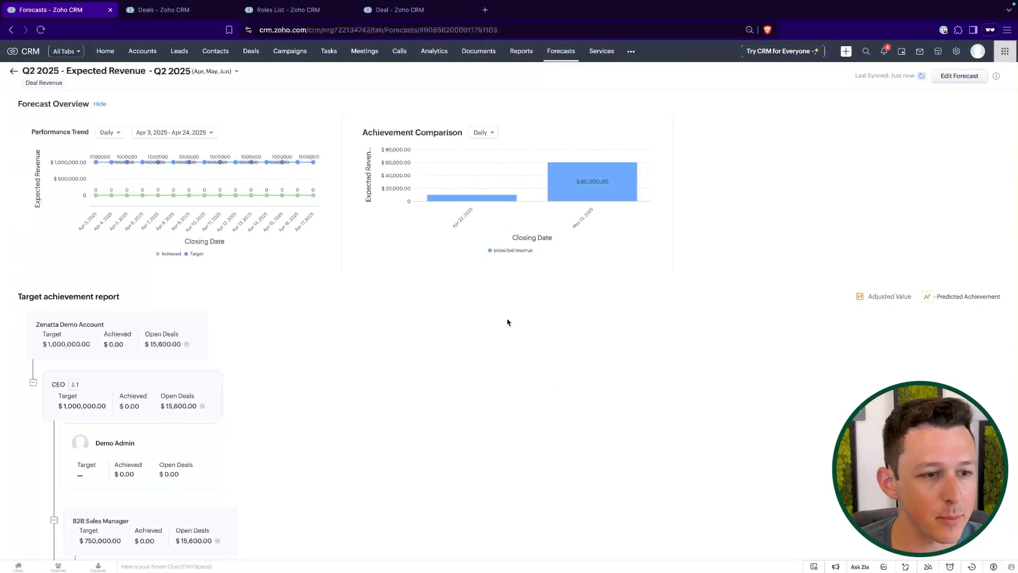
{"action": "scroll", "coordinate": [536, 244], "scroll_direction": "down", "scroll_amount": 4}
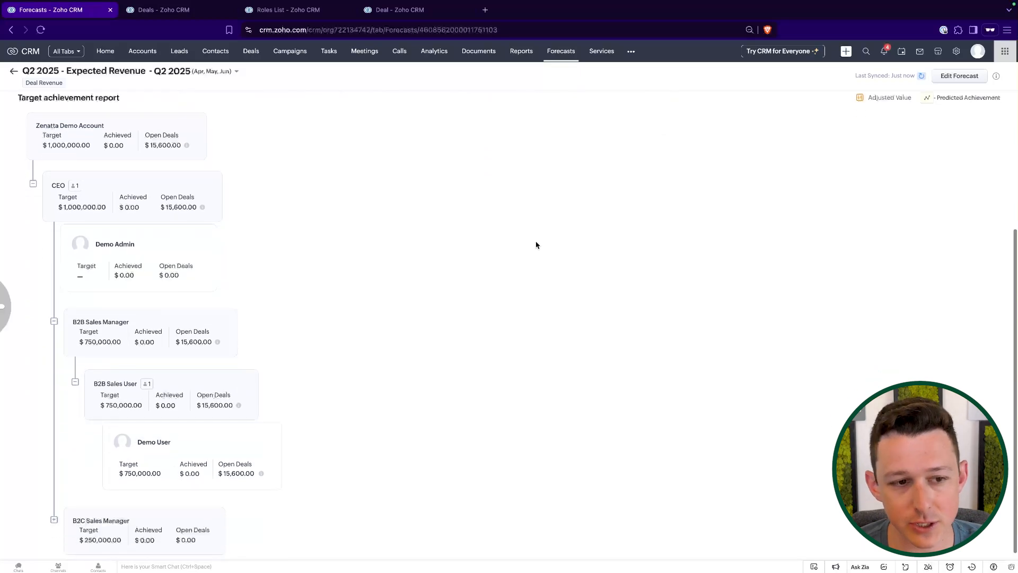
{"action": "scroll", "coordinate": [546, 243], "scroll_direction": "up", "scroll_amount": 3}
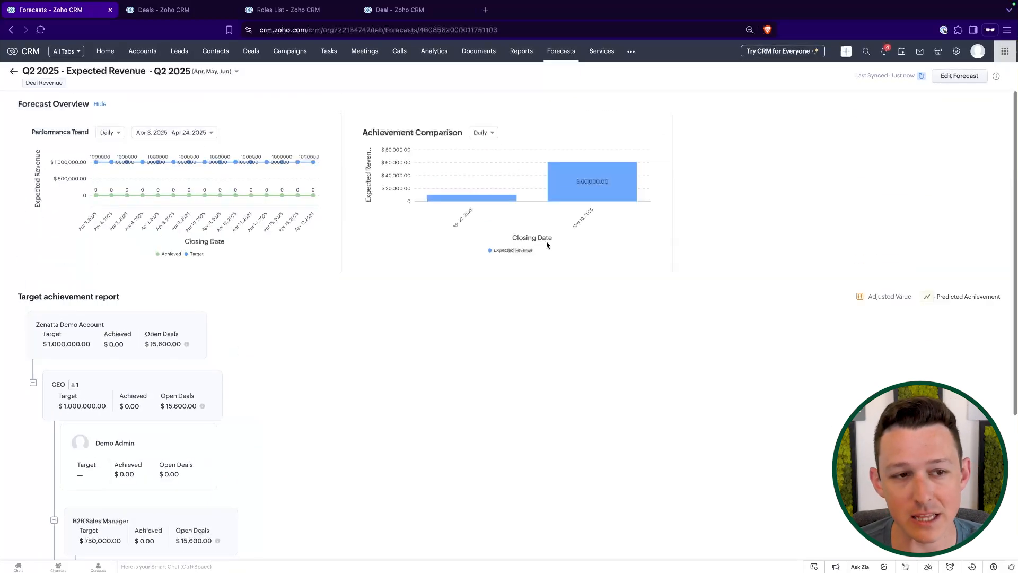
Examine the Q2 2025 forecast's performance trend and achievement comparison charts and the open deals across the role hierarchy.
{"action": "scroll", "coordinate": [214, 252], "scroll_direction": "down", "scroll_amount": 4}
{"action": "scroll", "coordinate": [214, 252], "scroll_direction": "up", "scroll_amount": 4}
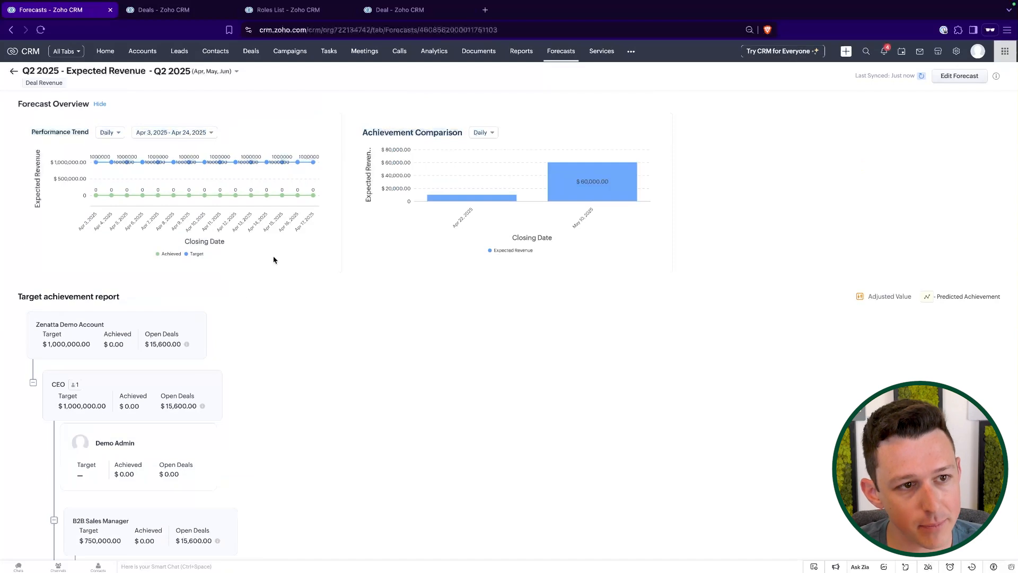
{"action": "mouse_move", "coordinate": [98, 200]}
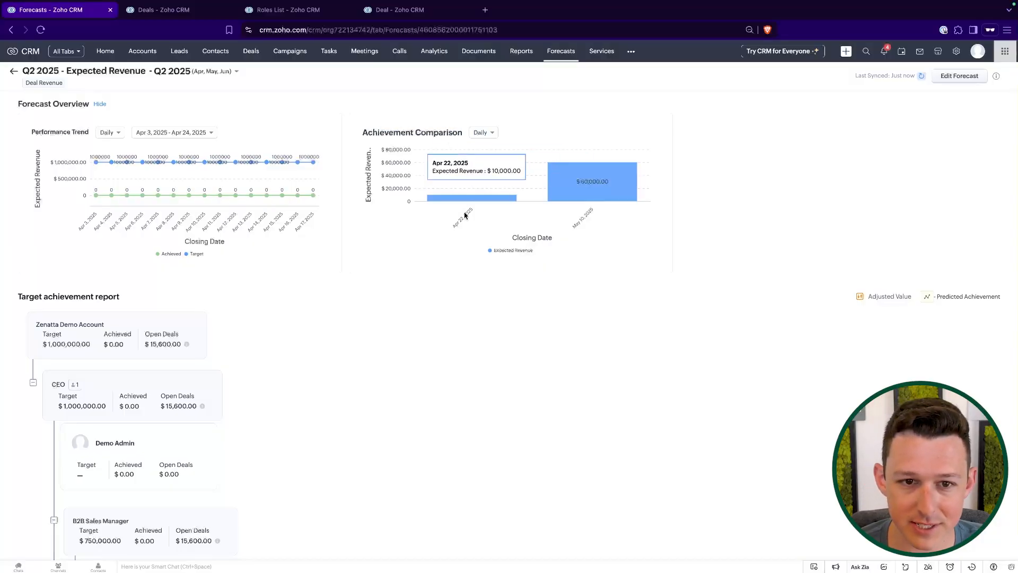
{"action": "mouse_move", "coordinate": [613, 195]}
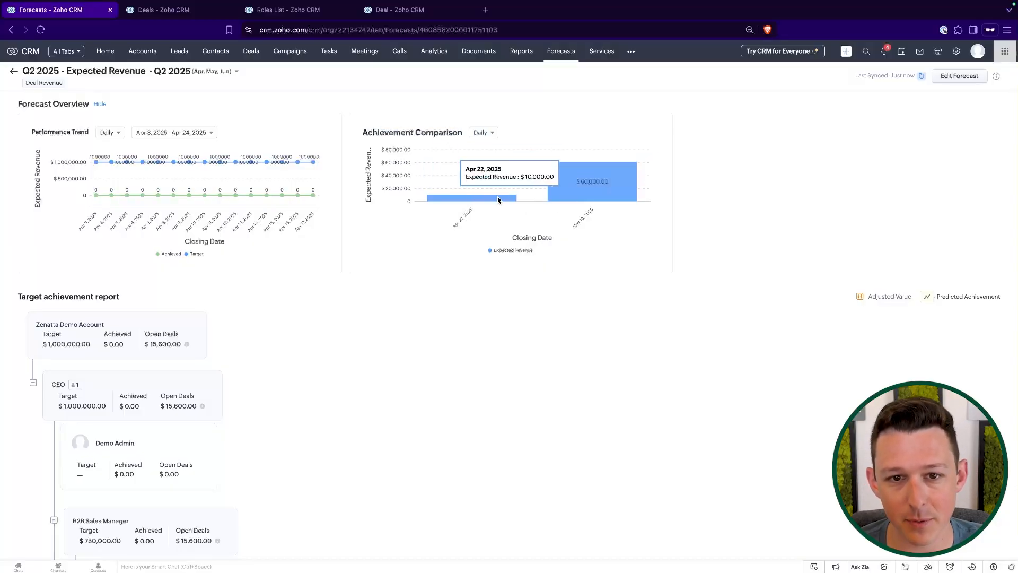
{"action": "scroll", "coordinate": [534, 416], "scroll_direction": "down", "scroll_amount": 4}
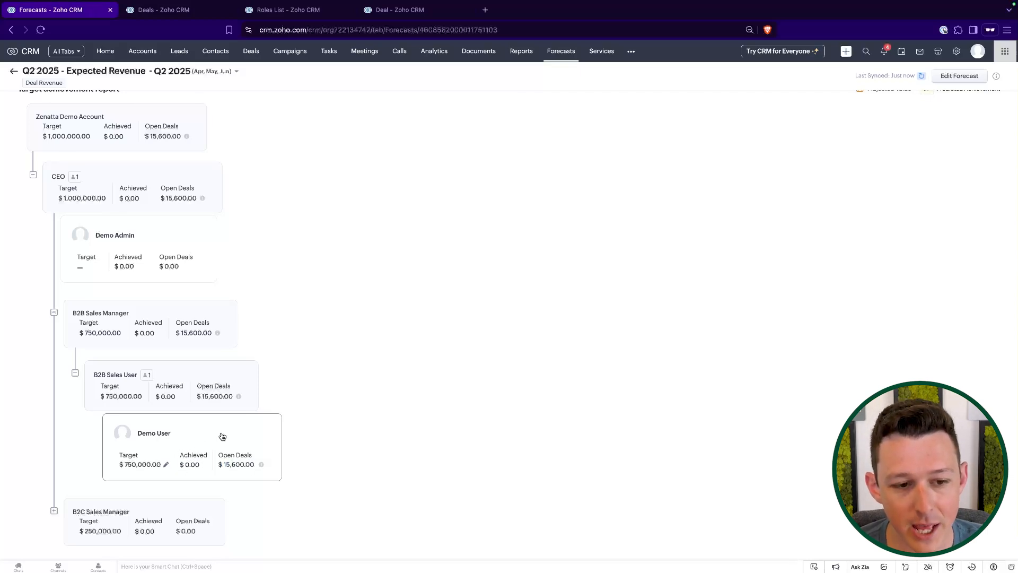
{"action": "scroll", "coordinate": [443, 439], "scroll_direction": "up", "scroll_amount": 1}
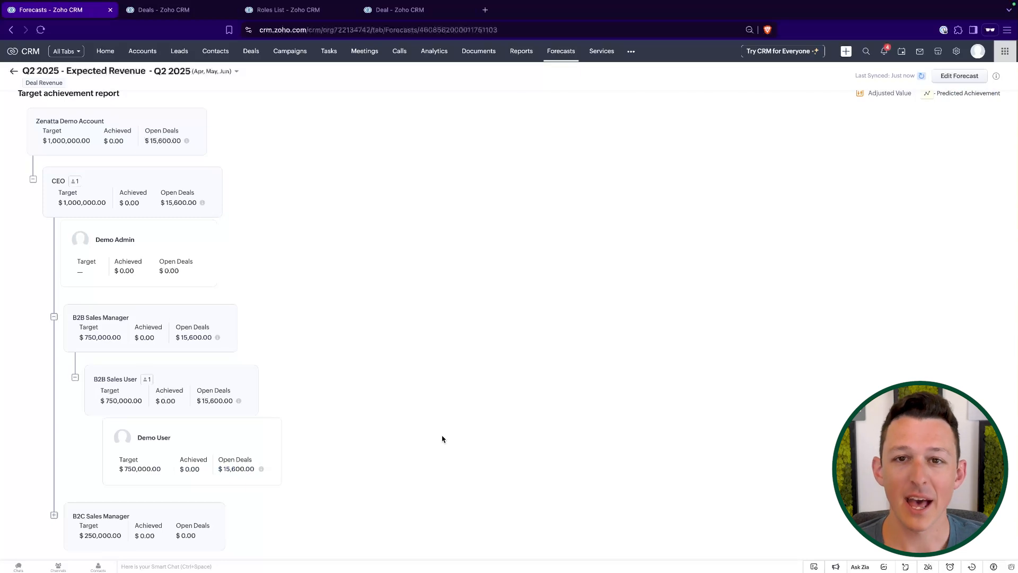
{"action": "scroll", "coordinate": [442, 439], "scroll_direction": "up", "scroll_amount": 5}
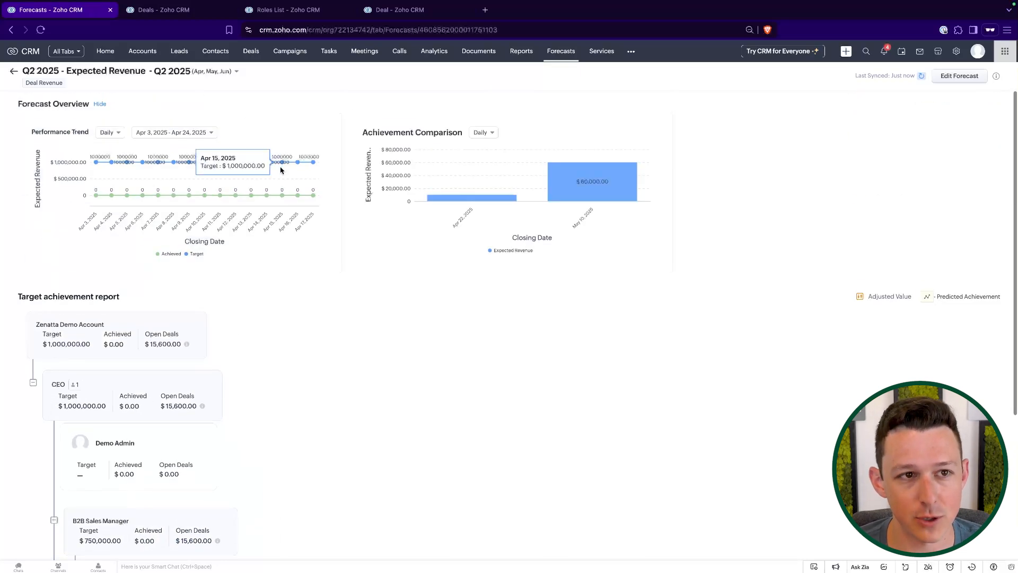
{"action": "scroll", "coordinate": [288, 270], "scroll_direction": "down", "scroll_amount": 5}
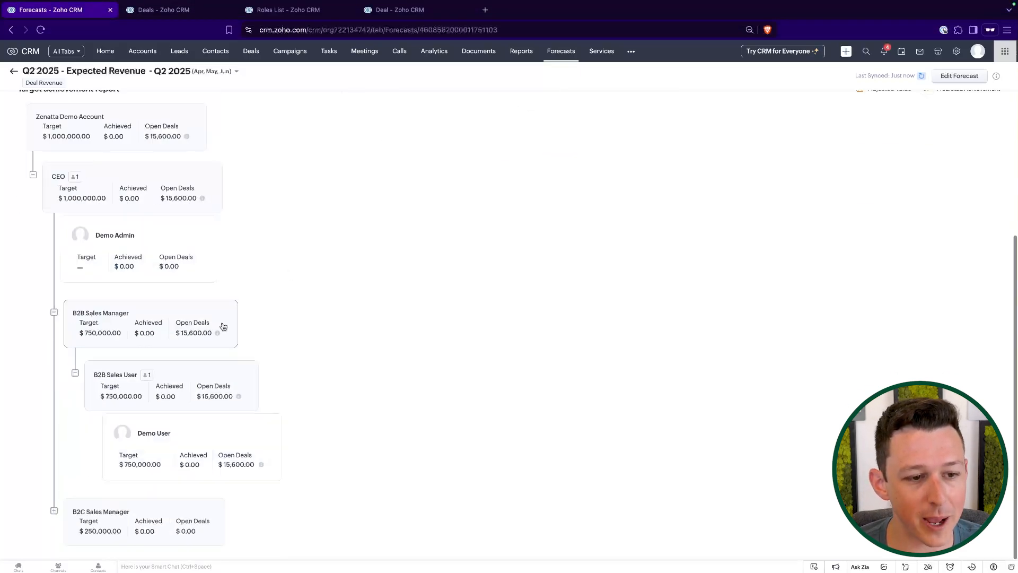
Open the Migration DemoOpportunity deal from the deals list and set its amount to 100000.
{"action": "left_click", "coordinate": [170, 9]}
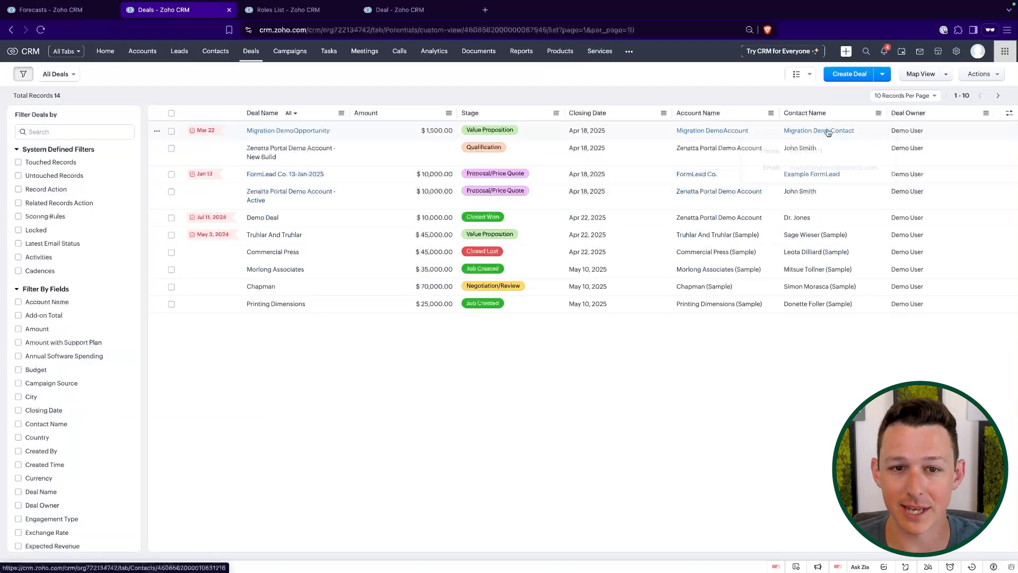
{"action": "left_click", "coordinate": [275, 133]}
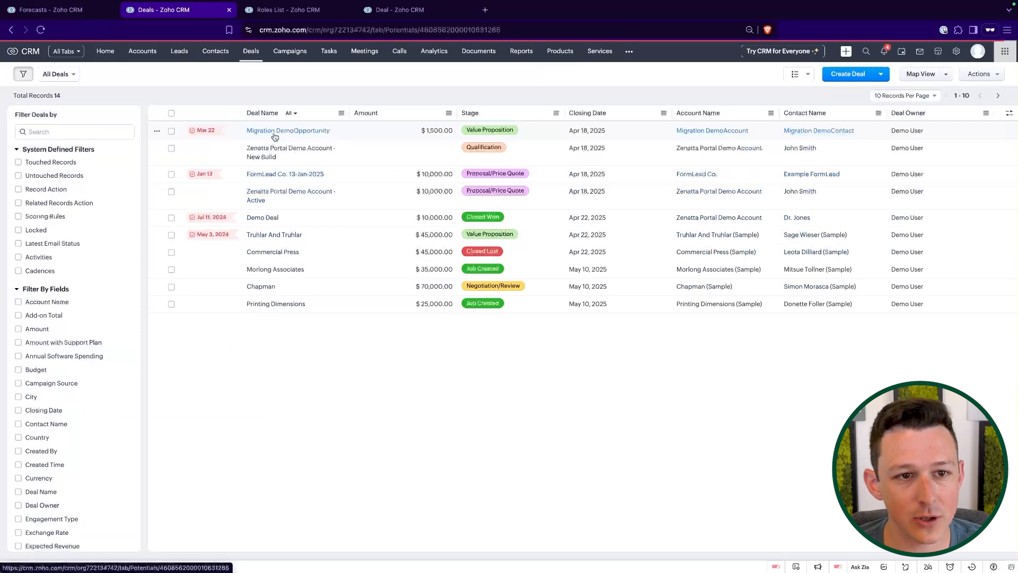
{"action": "scroll", "coordinate": [499, 356], "scroll_direction": "down", "scroll_amount": 3}
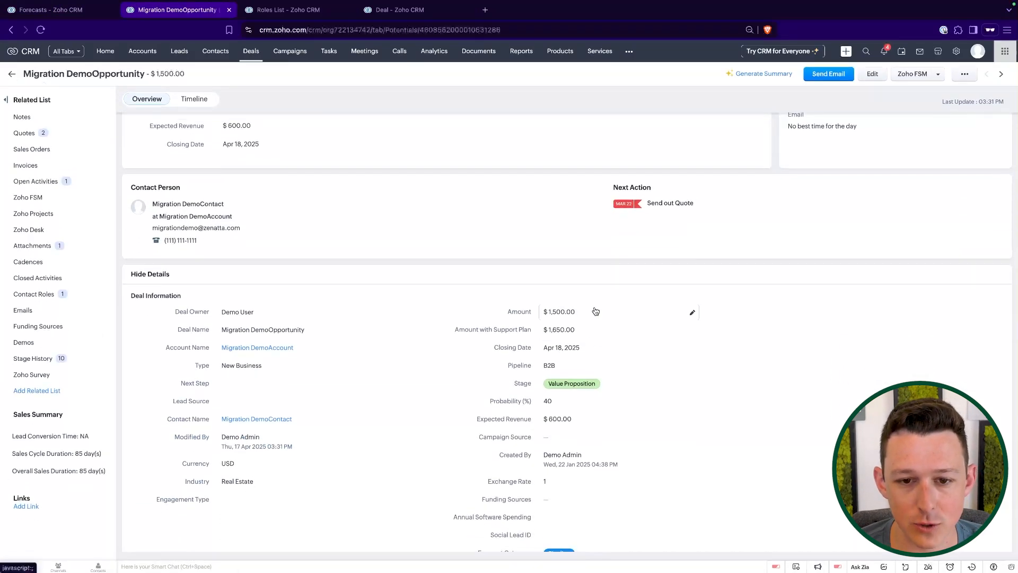
{"action": "left_click", "coordinate": [597, 312]}
{"action": "left_click_drag", "start_coordinate": [599, 310], "coordinate": [531, 312]}
{"action": "type", "text": "10"}
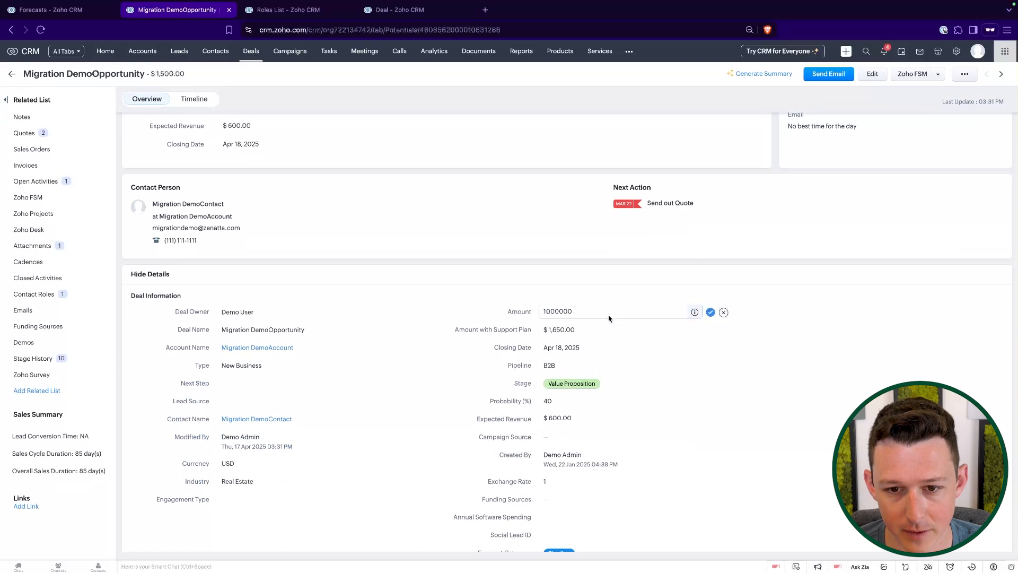
{"action": "left_click", "coordinate": [710, 313]}
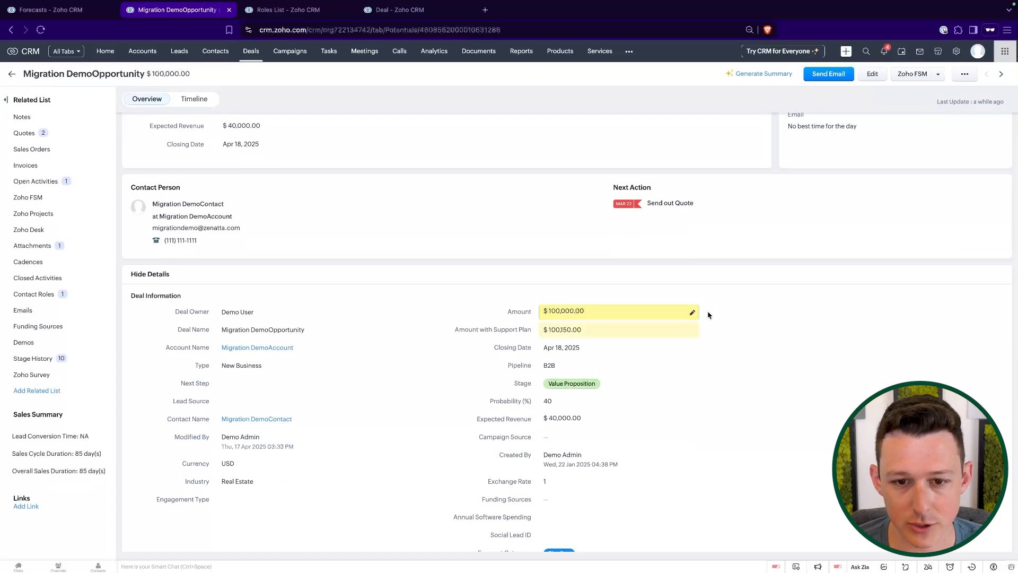
Set the deal's stage to Closed Won, save the verified details, and reload the Q2 2025 forecast.
{"action": "left_click", "coordinate": [621, 388]}
{"action": "left_click", "coordinate": [621, 384]}
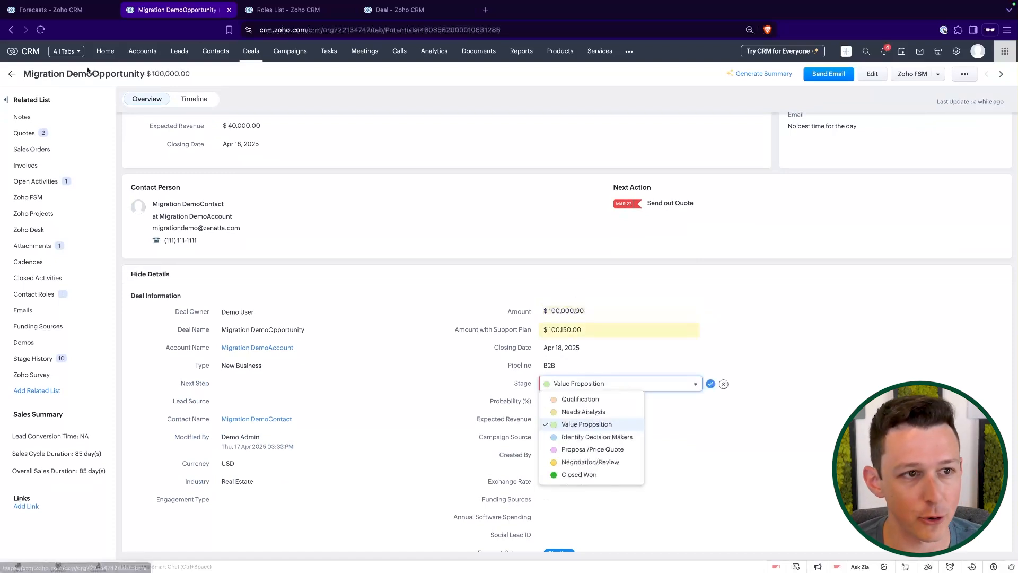
{"action": "left_click", "coordinate": [621, 385]}
{"action": "left_click", "coordinate": [577, 390]}
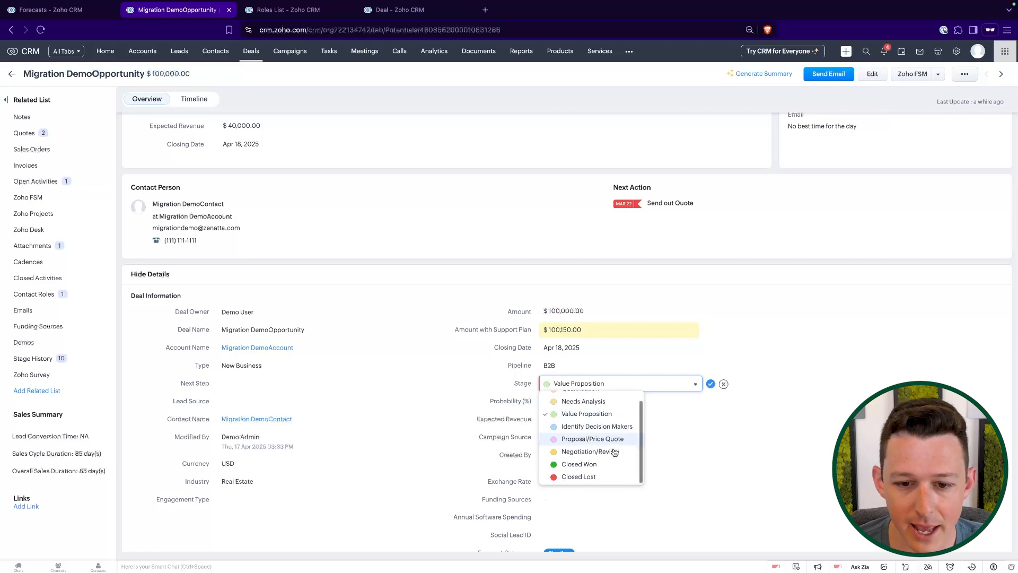
{"action": "left_click", "coordinate": [610, 464]}
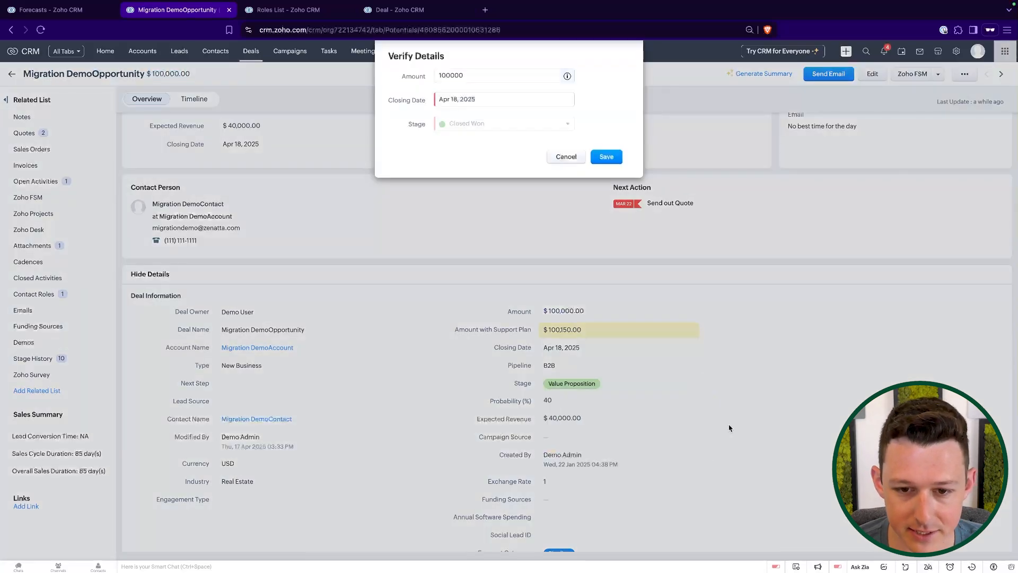
{"action": "left_click", "coordinate": [608, 158]}
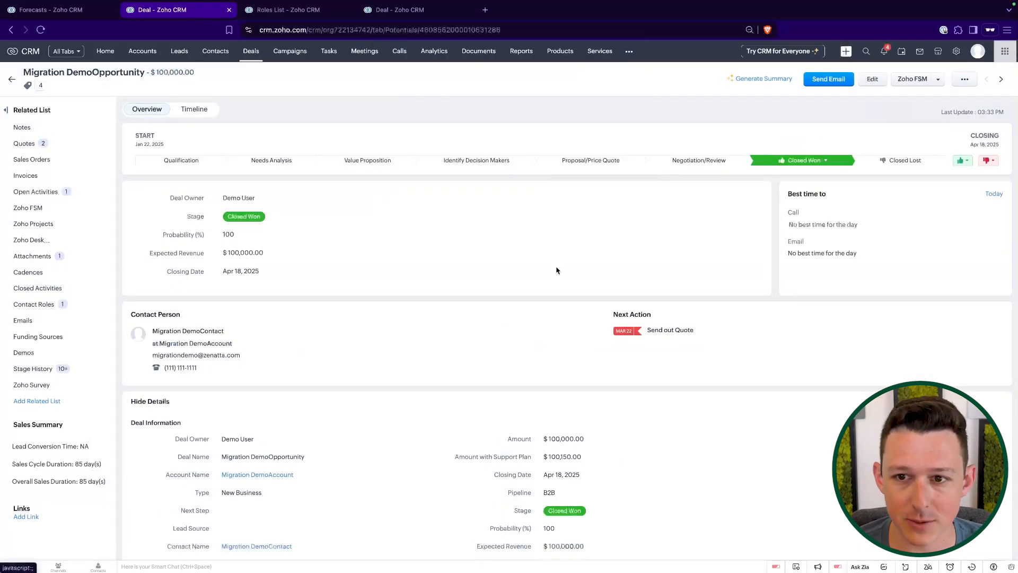
{"action": "left_click", "coordinate": [81, 16]}
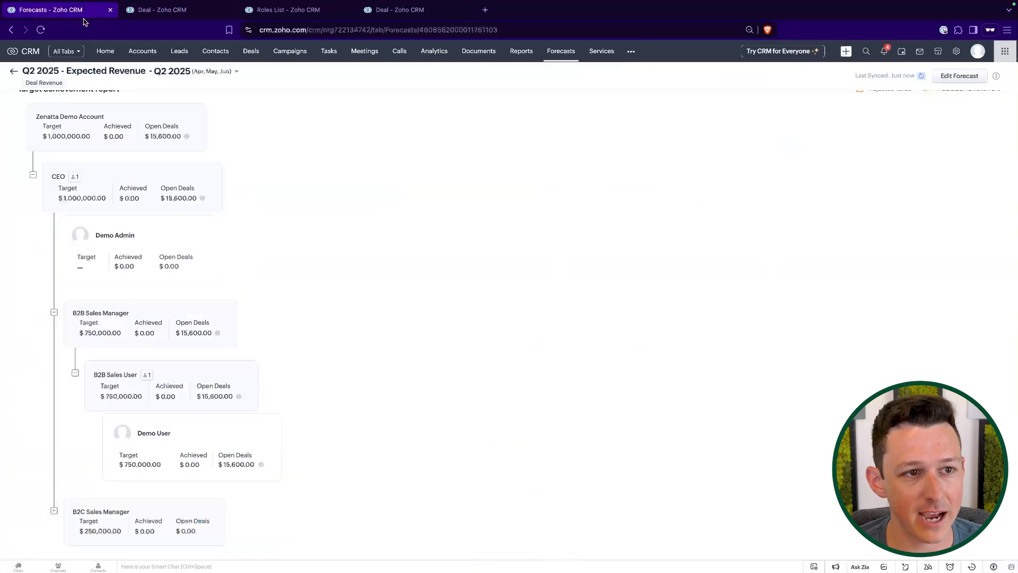
{"action": "left_click", "coordinate": [41, 31]}
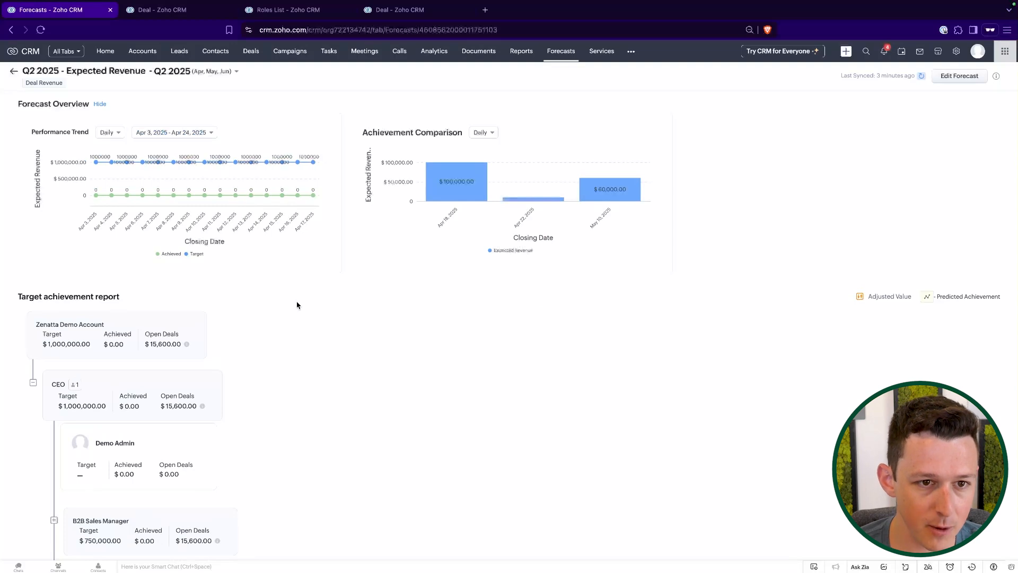
Set the Migration DemoOpportunity deal's closing date to Apr 11, 2025.
{"action": "left_click", "coordinate": [192, 16]}
{"action": "scroll", "coordinate": [625, 350], "scroll_direction": "down", "scroll_amount": 3}
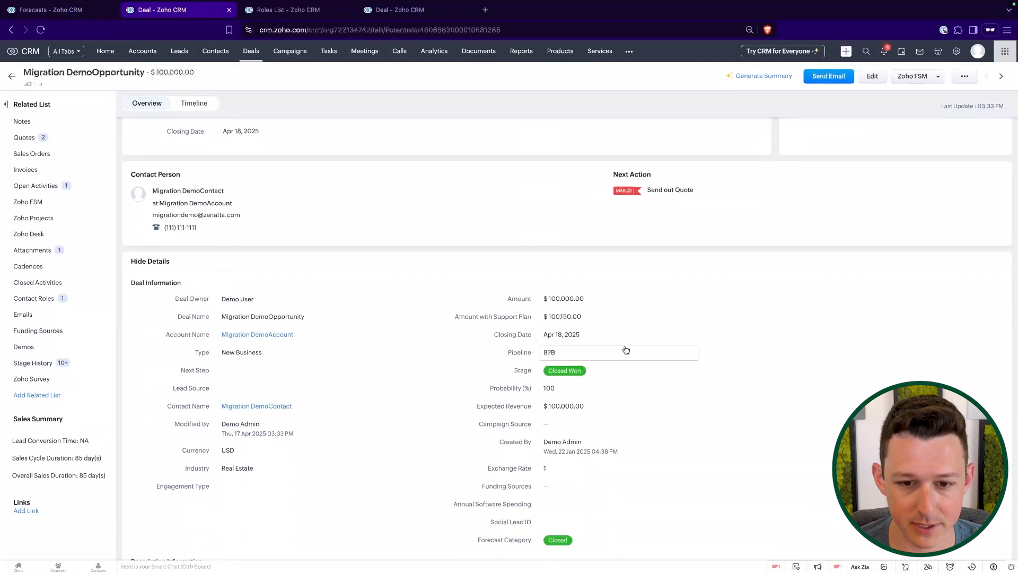
{"action": "left_click", "coordinate": [619, 330]}
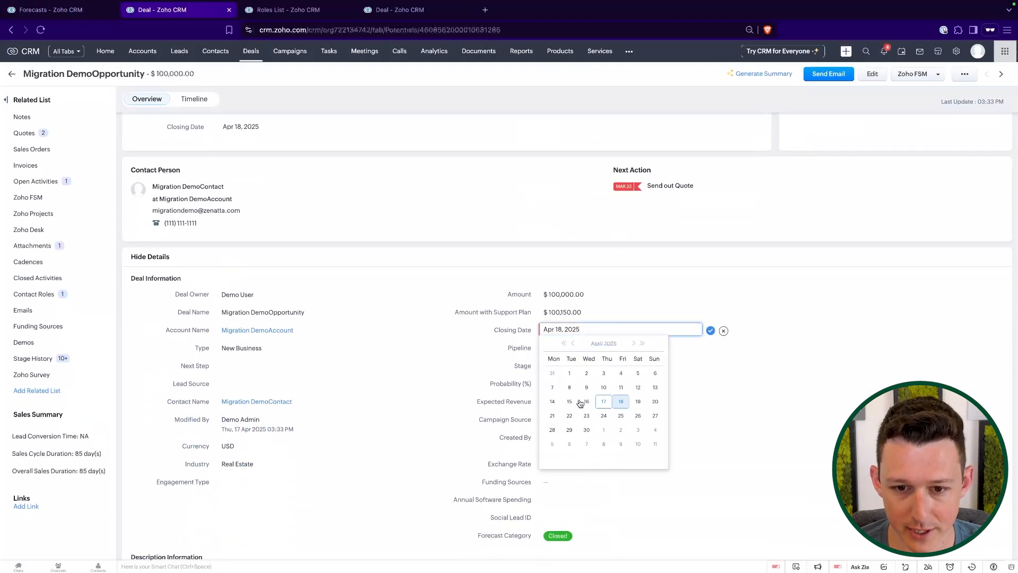
{"action": "left_click", "coordinate": [583, 402]}
{"action": "left_click", "coordinate": [637, 327]}
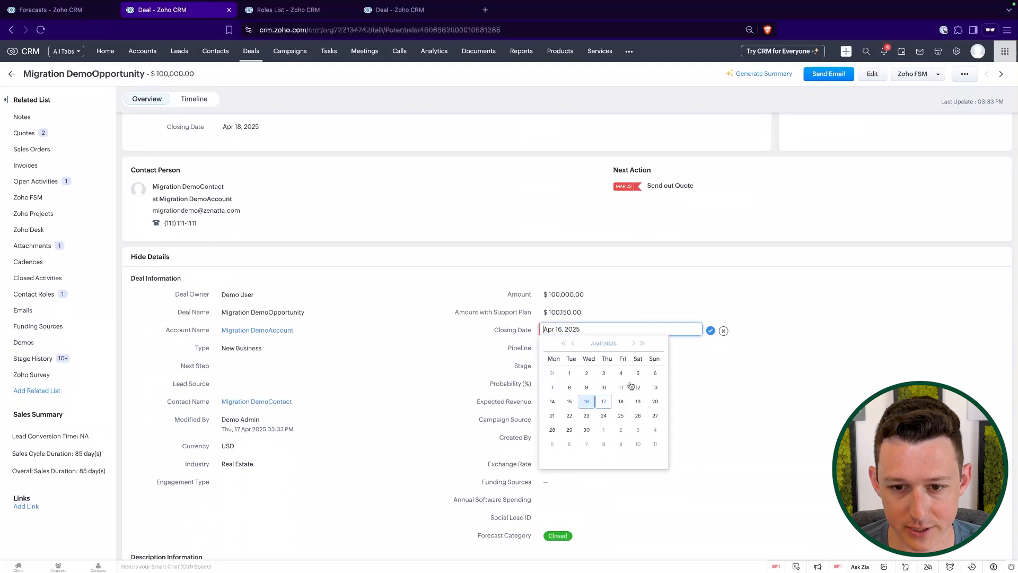
{"action": "left_click", "coordinate": [637, 387]}
{"action": "left_click", "coordinate": [643, 330]}
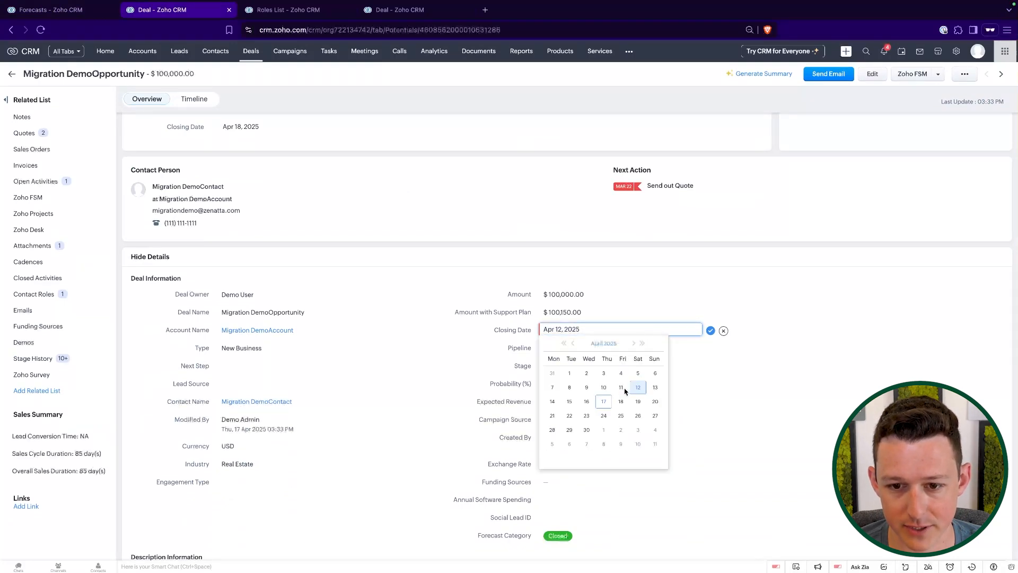
{"action": "left_click", "coordinate": [621, 387]}
{"action": "left_click", "coordinate": [710, 330]}
Check the achieved revenue in the Q2 2025 forecast and expand B2B Sales Manager and B2B Sales User down to individual users.
{"action": "left_click", "coordinate": [51, 9]}
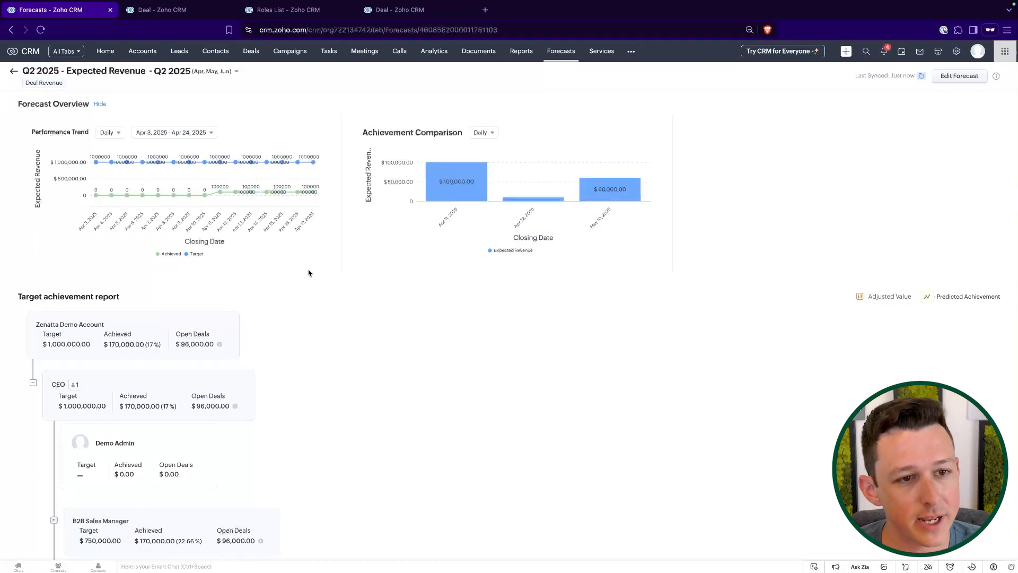
{"action": "mouse_move", "coordinate": [210, 206]}
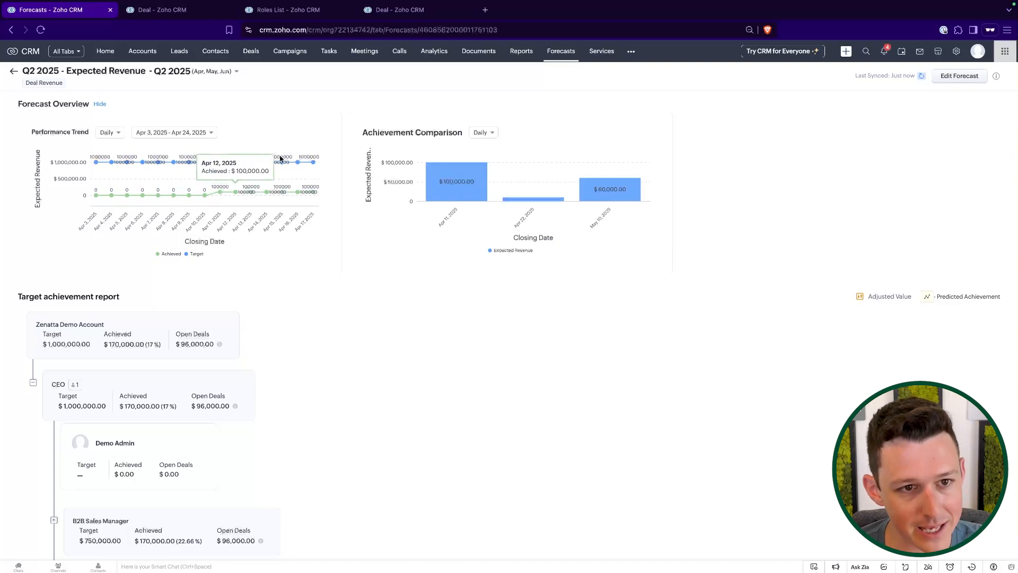
{"action": "scroll", "coordinate": [335, 337], "scroll_direction": "down", "scroll_amount": 2}
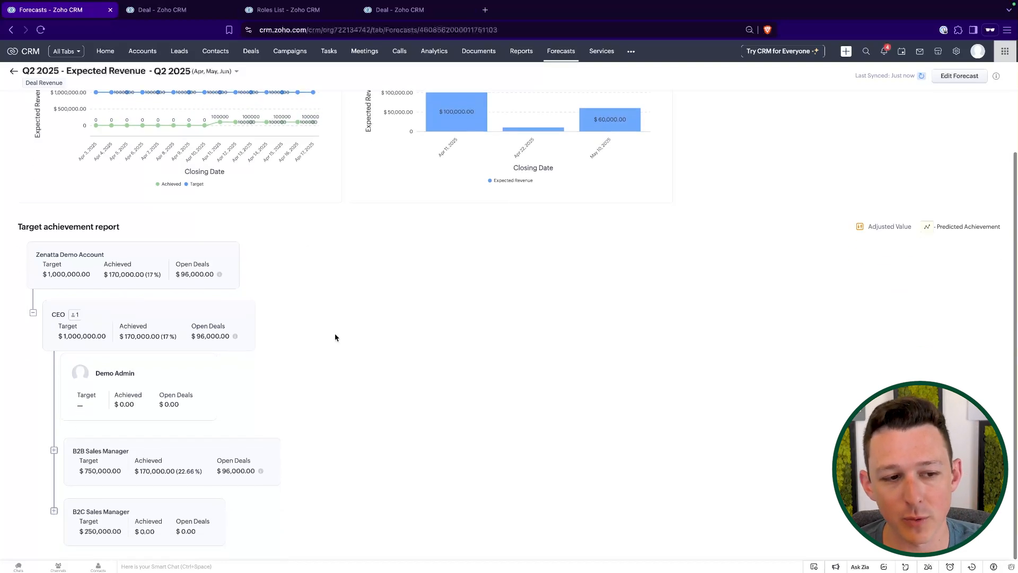
{"action": "left_click", "coordinate": [53, 450]}
{"action": "scroll", "coordinate": [289, 440], "scroll_direction": "down", "scroll_amount": 2}
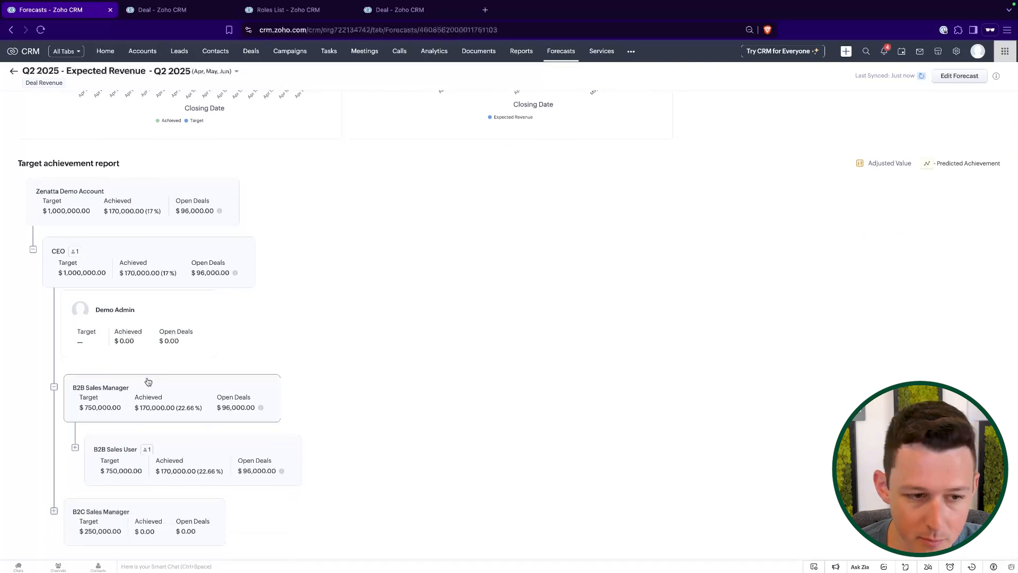
{"action": "left_click", "coordinate": [76, 448]}
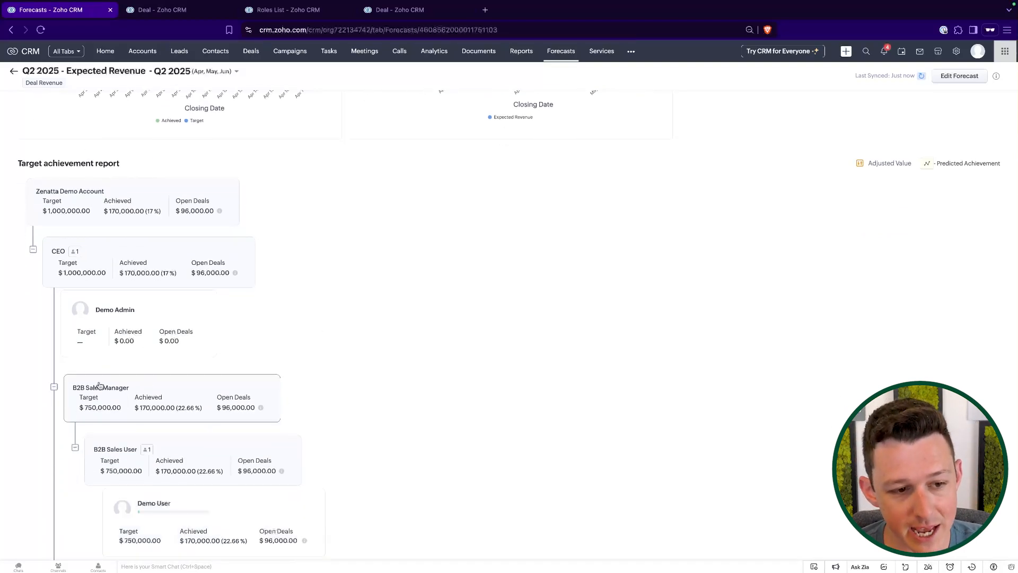
View the B2B Sales Manager's target achievement report, and return to the forecast to check the Demo User's open deals.
{"action": "left_click_drag", "start_coordinate": [134, 407], "coordinate": [211, 413]}
{"action": "left_click", "coordinate": [211, 412]}
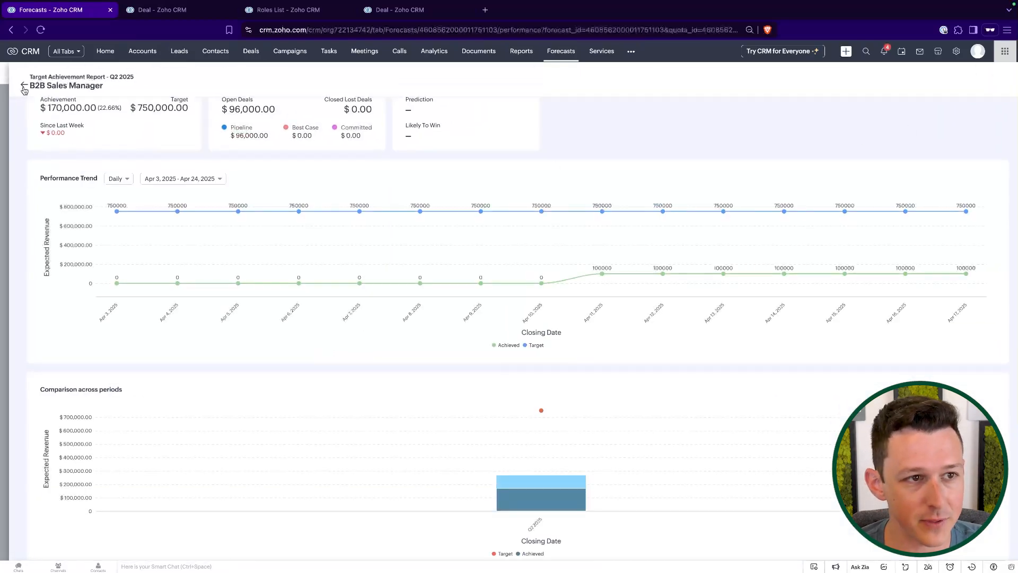
{"action": "left_click", "coordinate": [24, 89]}
{"action": "scroll", "coordinate": [239, 401], "scroll_direction": "down", "scroll_amount": 2}
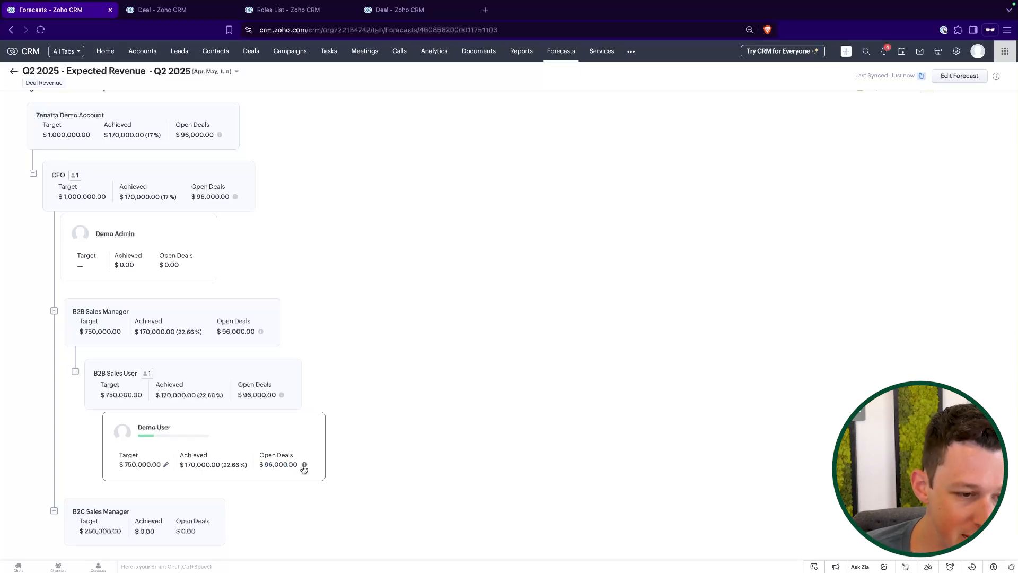
{"action": "scroll", "coordinate": [305, 466], "scroll_direction": "up", "scroll_amount": 4}
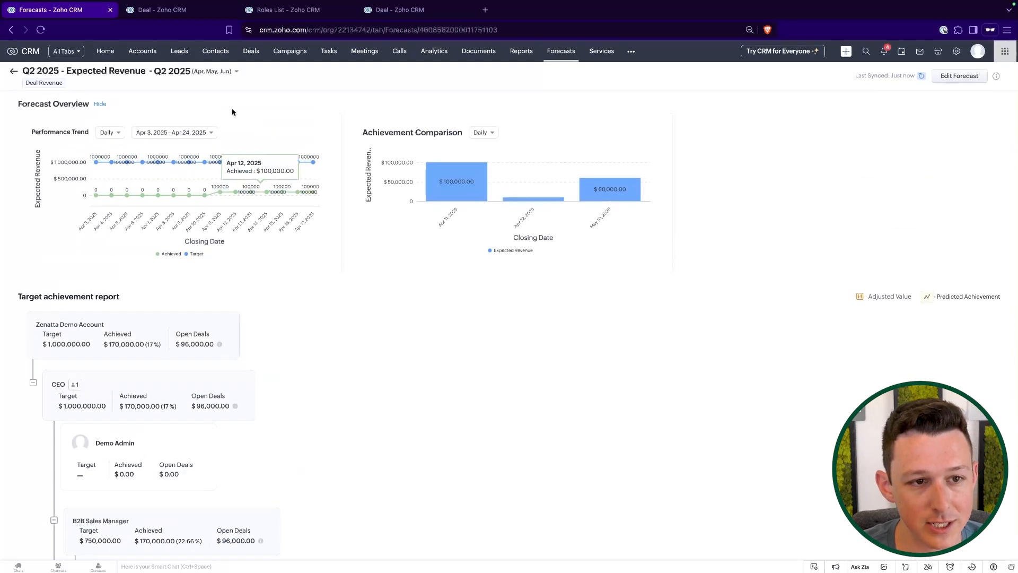
Review the stages and closing dates in the full deals list and return to the Q2 2025 forecast report.
{"action": "left_click", "coordinate": [200, 15]}
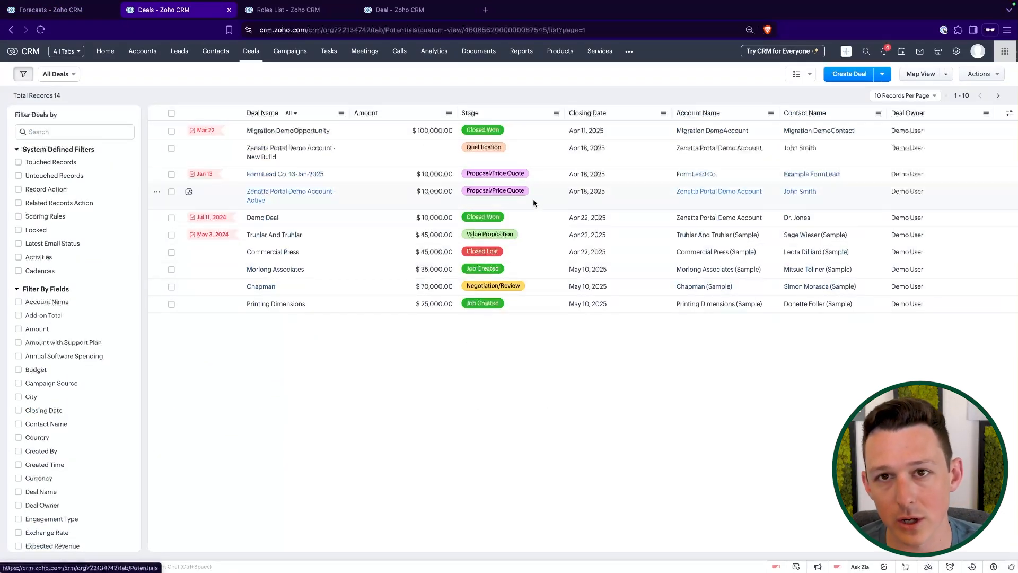
{"action": "left_click", "coordinate": [67, 16]}
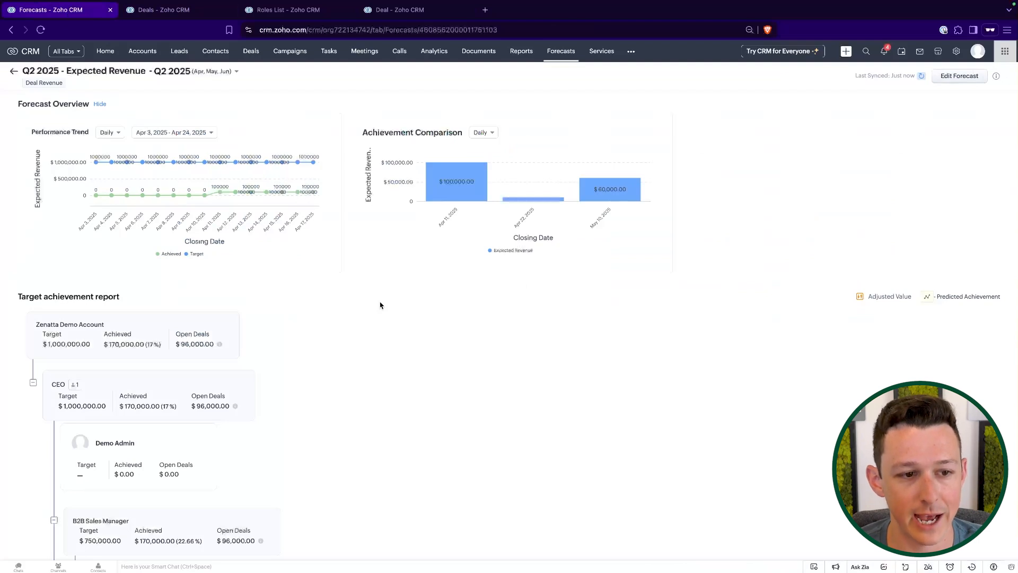
{"action": "scroll", "coordinate": [366, 309], "scroll_direction": "down", "scroll_amount": 2}
{"action": "scroll", "coordinate": [884, 182], "scroll_direction": "up", "scroll_amount": 2}
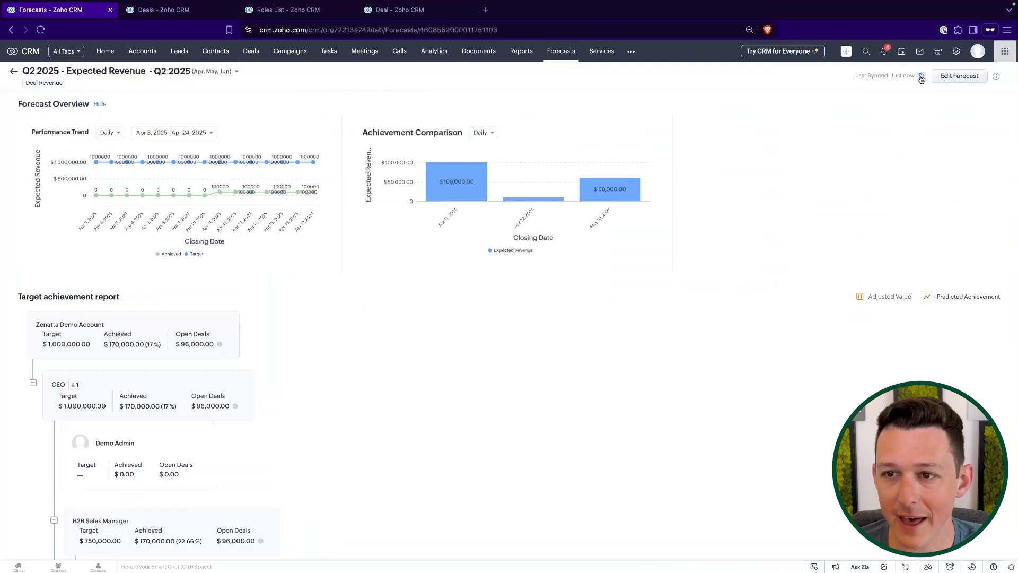
Leave the Q2 2025 forecast report and return to the list of forecasts.
{"action": "left_click", "coordinate": [13, 74]}
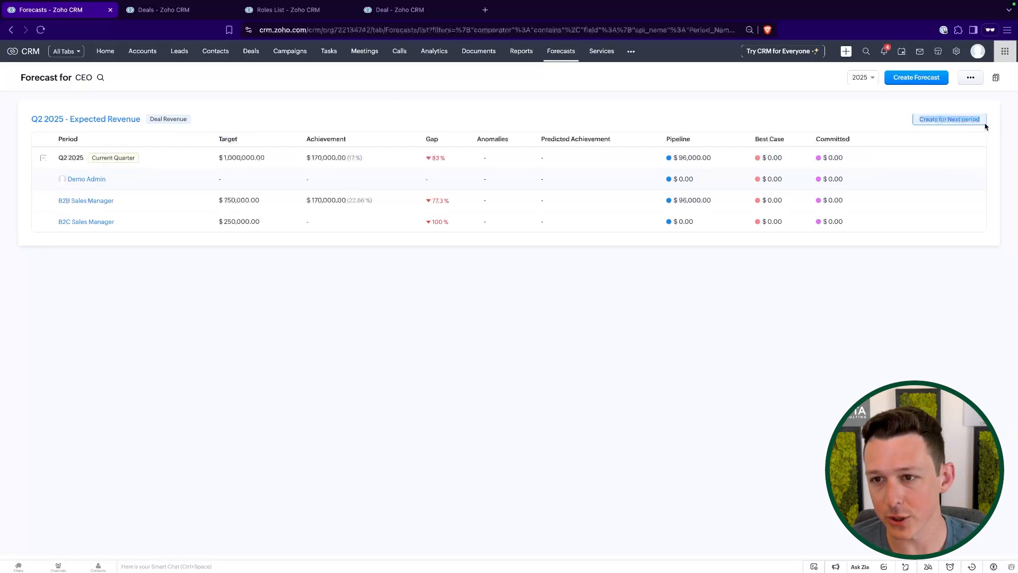
{"action": "left_click", "coordinate": [958, 119]}
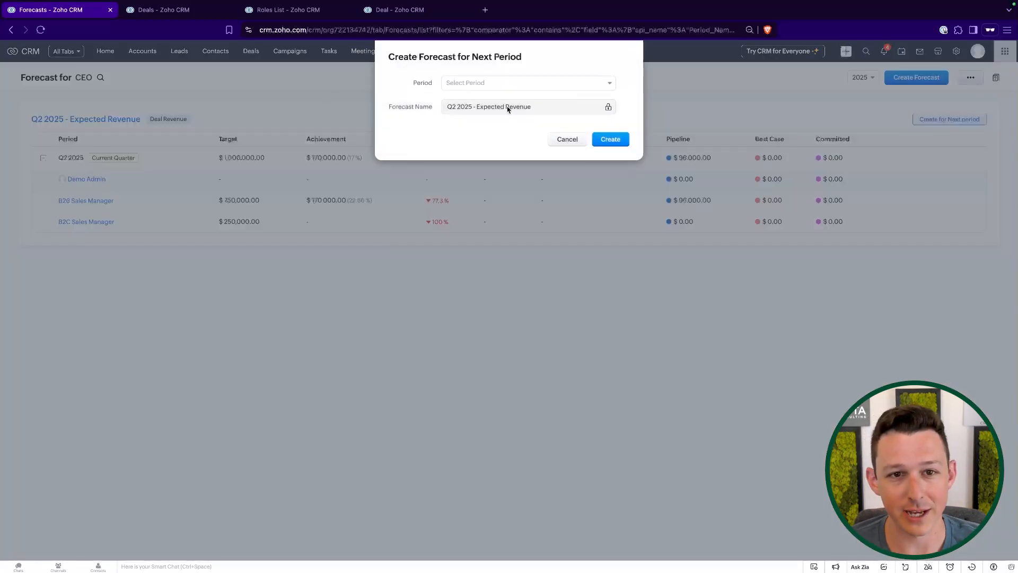
{"action": "left_click", "coordinate": [515, 83]}
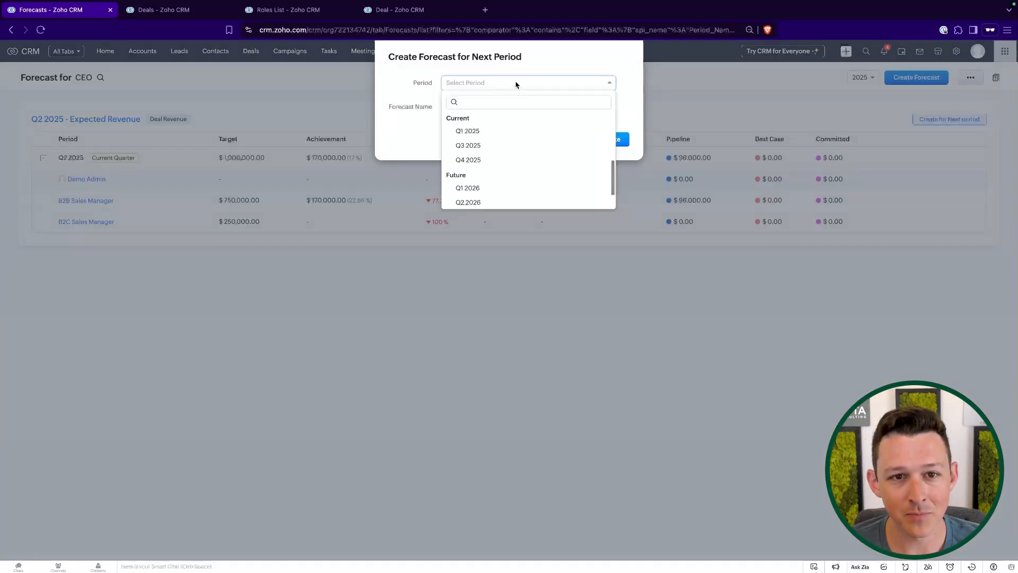
{"action": "left_click", "coordinate": [488, 146]}
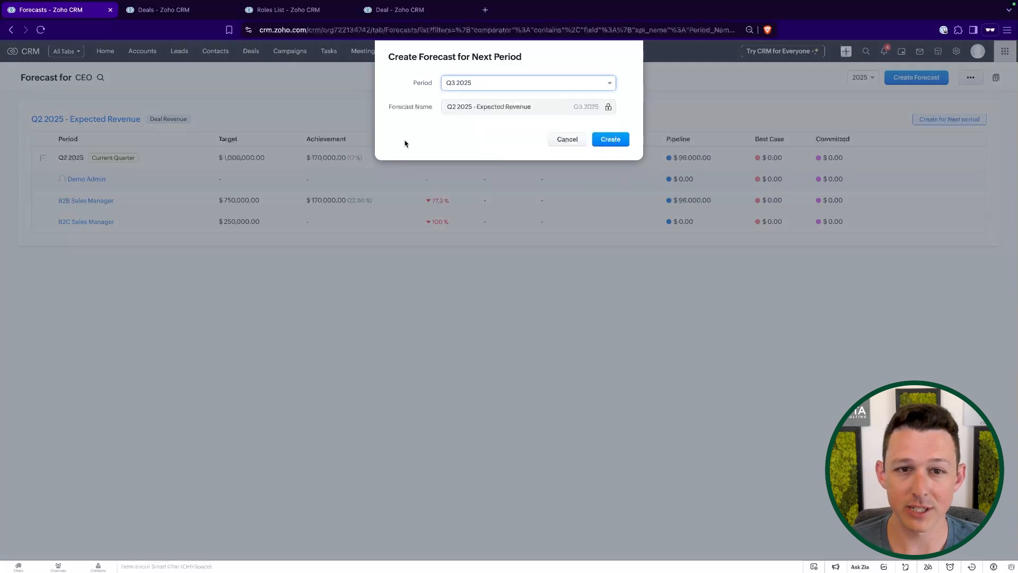
{"action": "left_click", "coordinate": [567, 139]}
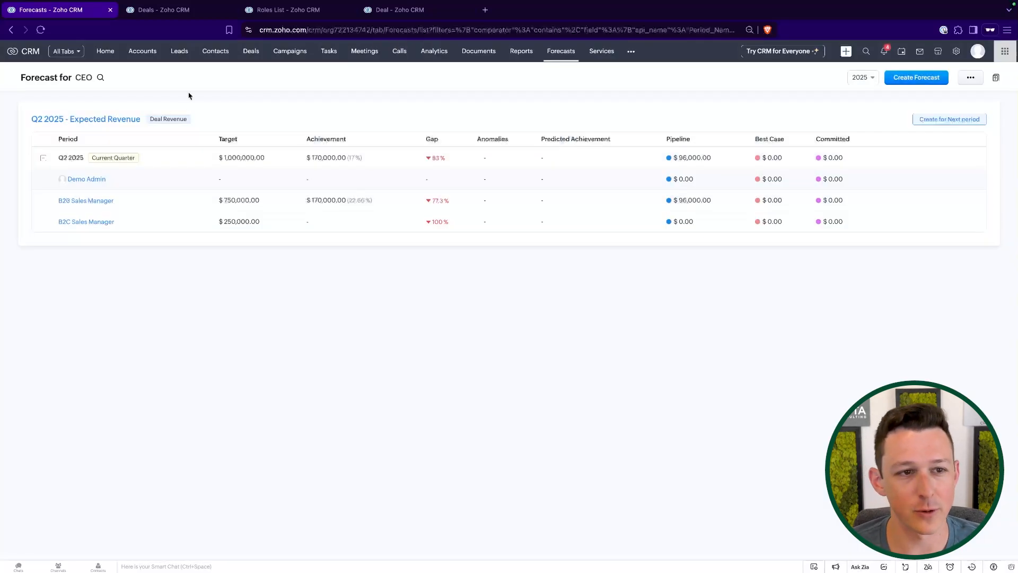
Delete the Q2 2025 - Expected Revenue forecast across all its periods.
{"action": "left_click", "coordinate": [195, 120]}
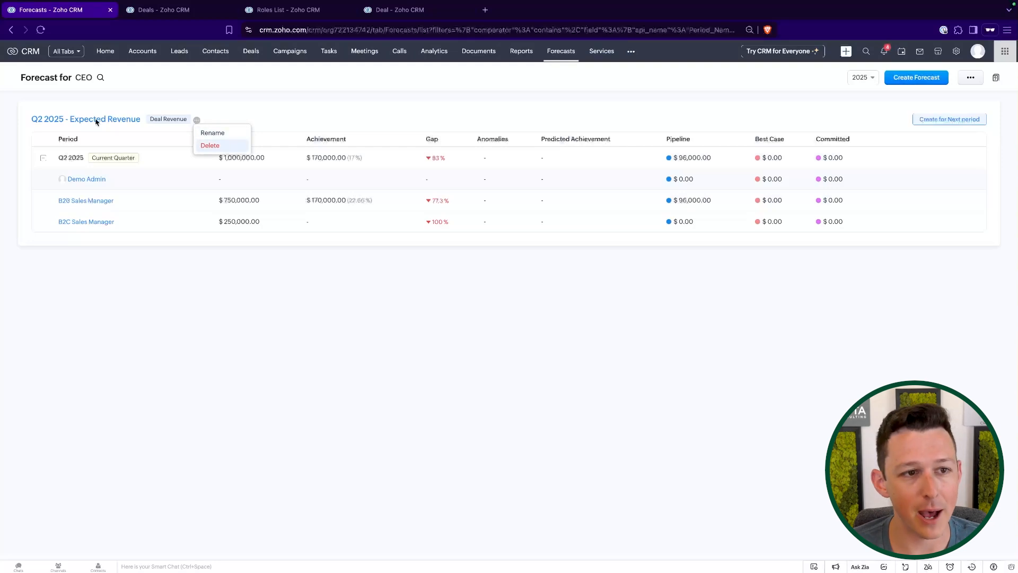
{"action": "left_click", "coordinate": [219, 152]}
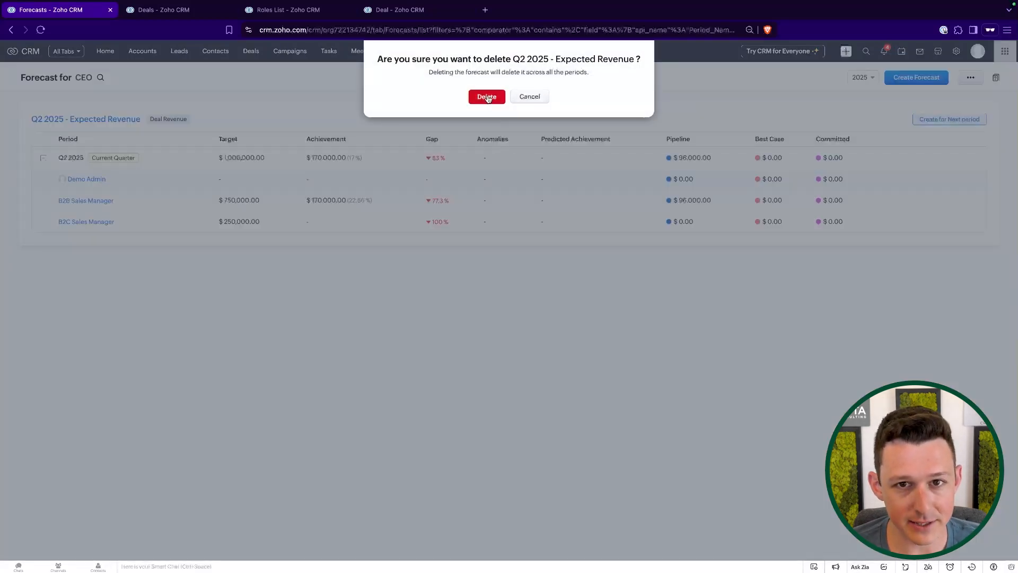
{"action": "left_click", "coordinate": [486, 97]}
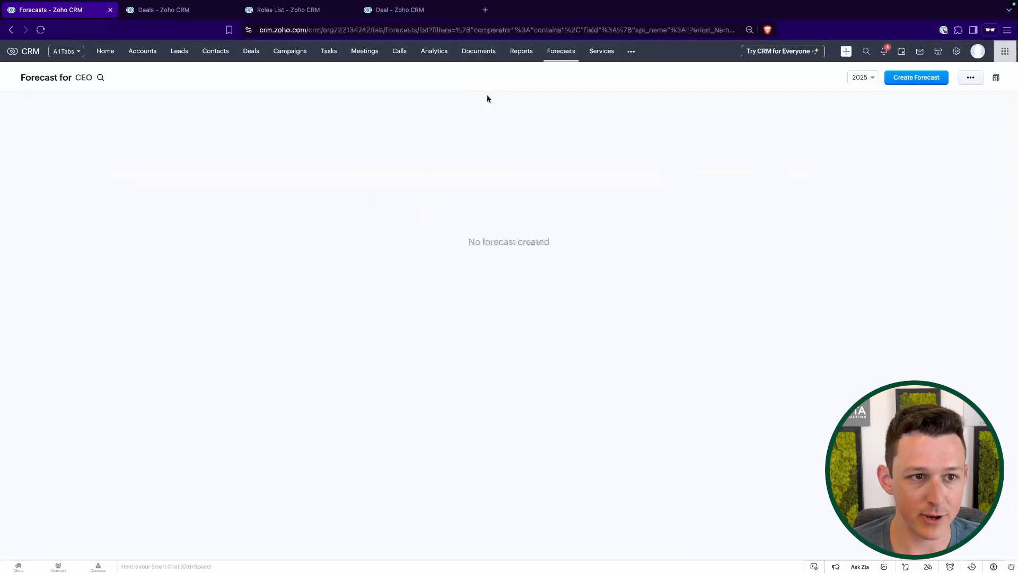
Change the forecast configuration's model to Bottom up and confirm the new parameters.
{"action": "left_click", "coordinate": [970, 80]}
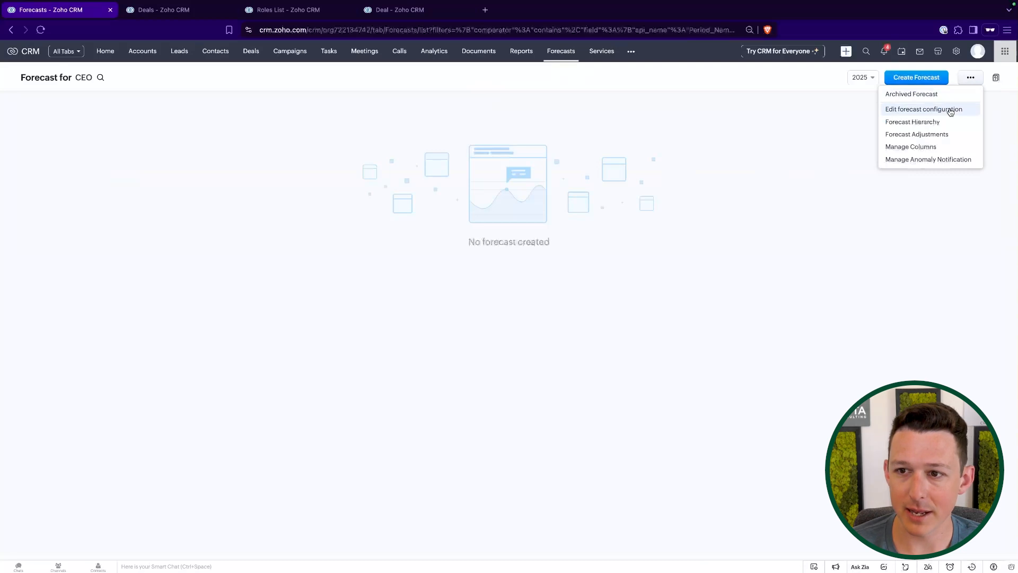
{"action": "left_click", "coordinate": [949, 110]}
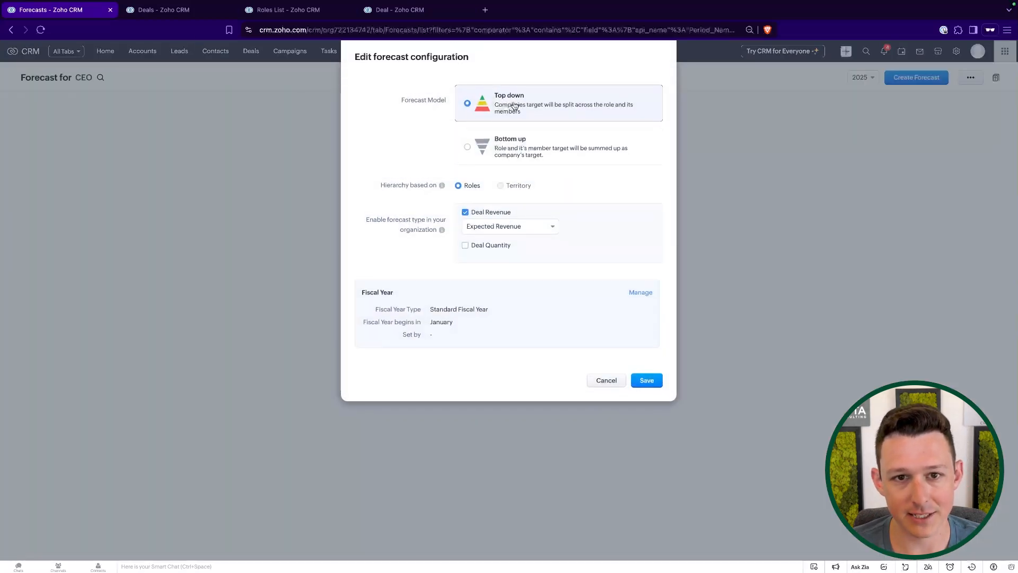
{"action": "left_click", "coordinate": [509, 149]}
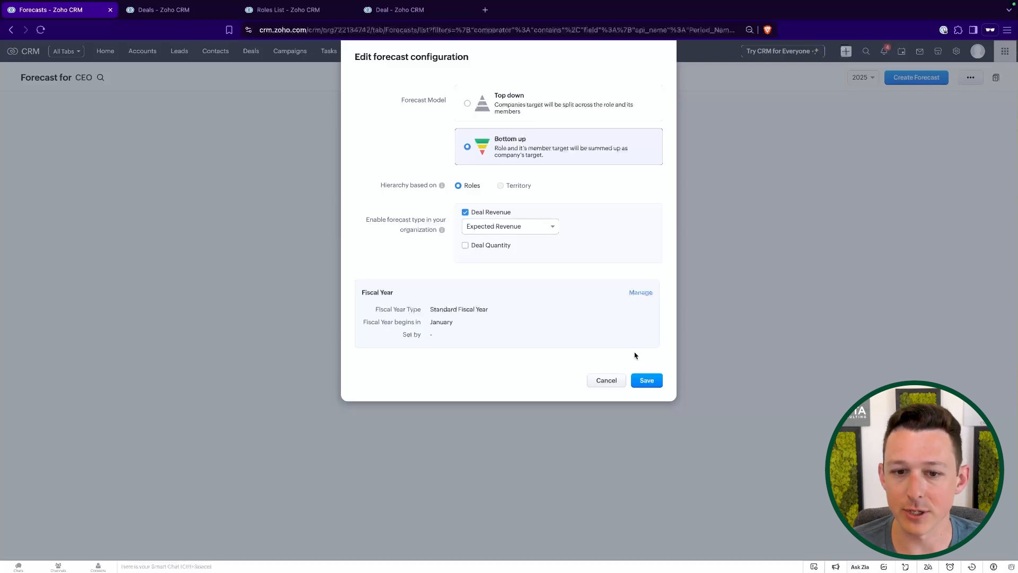
{"action": "left_click", "coordinate": [645, 379]}
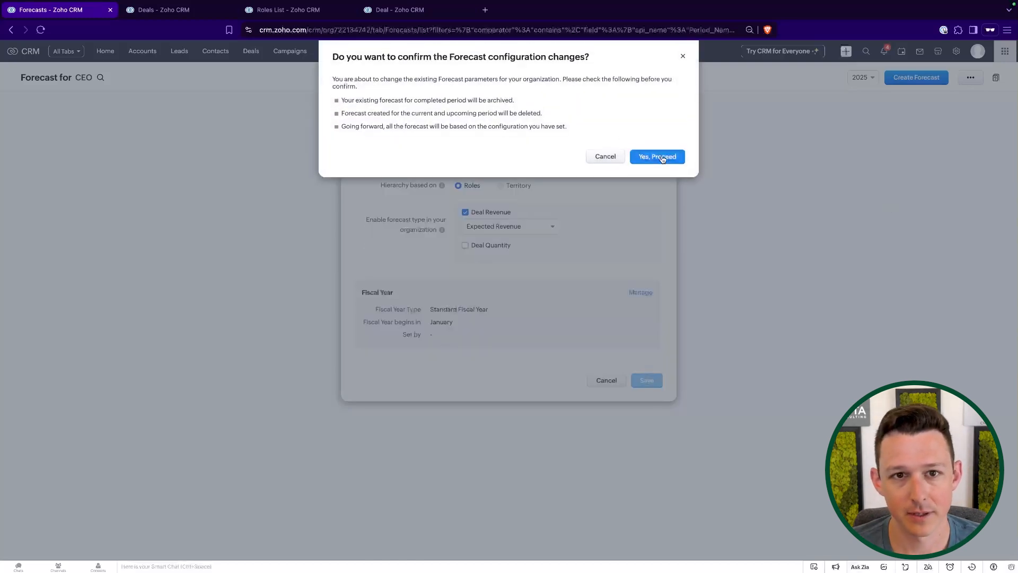
{"action": "left_click", "coordinate": [657, 156]}
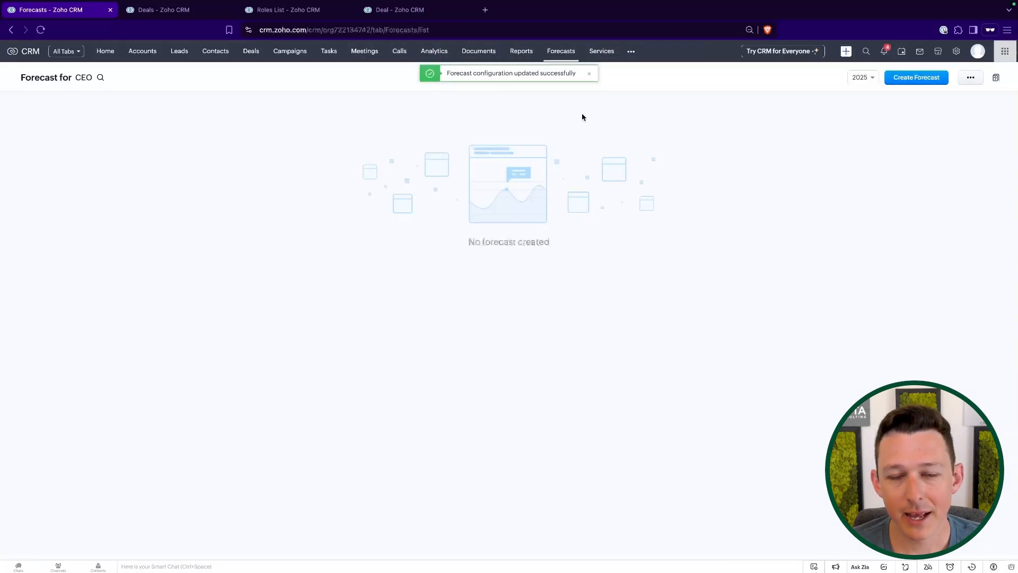
{"action": "left_click", "coordinate": [589, 73]}
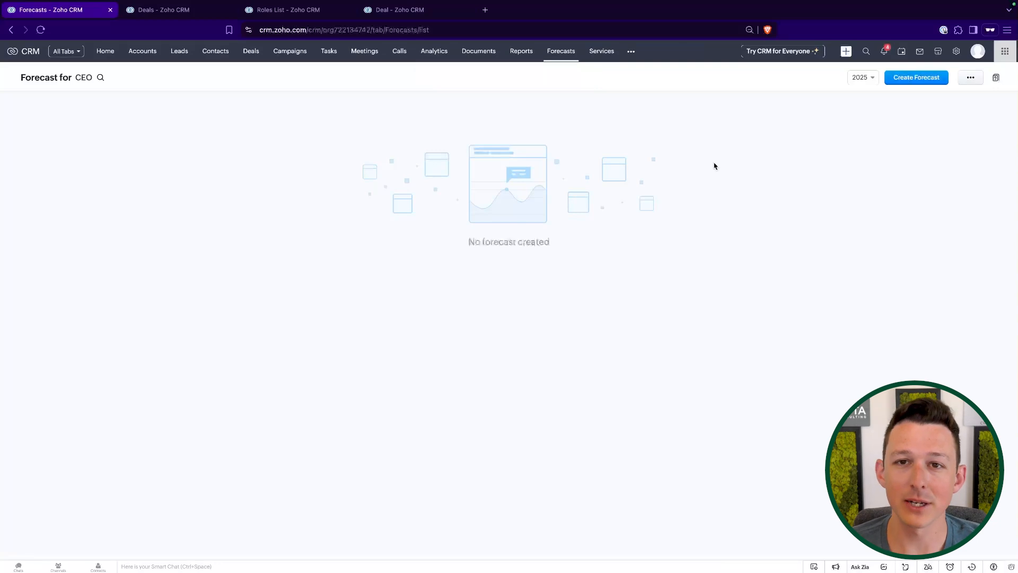
Start a revenue-based quarterly deal forecast for Q2 2025 named "Q2 2025 - Expected Revenue" on all deals, and proceed to target setting.
{"action": "left_click", "coordinate": [916, 78]}
{"action": "left_click", "coordinate": [484, 89]}
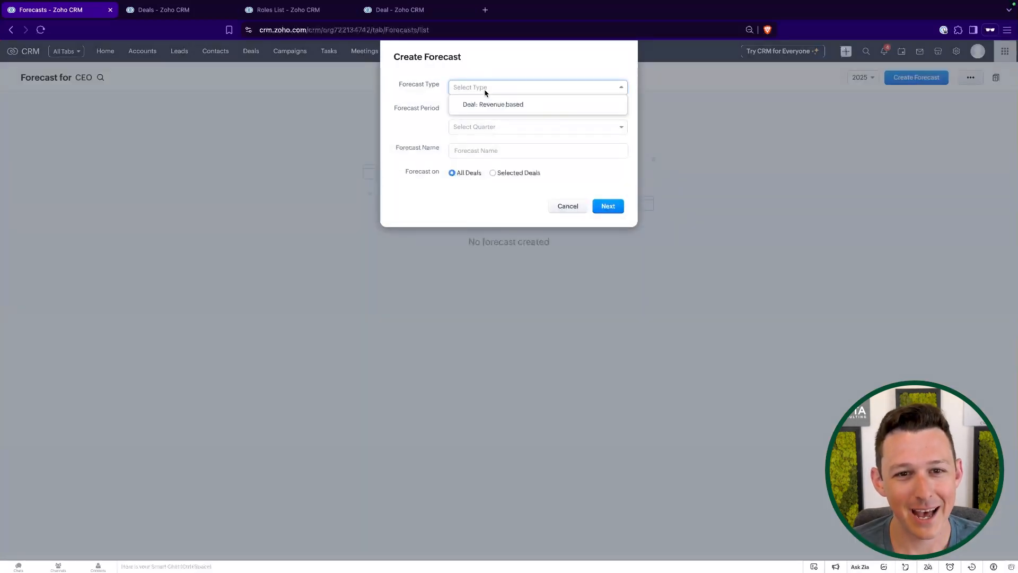
{"action": "left_click", "coordinate": [486, 103]}
{"action": "left_click", "coordinate": [482, 128]}
{"action": "left_click", "coordinate": [479, 189]}
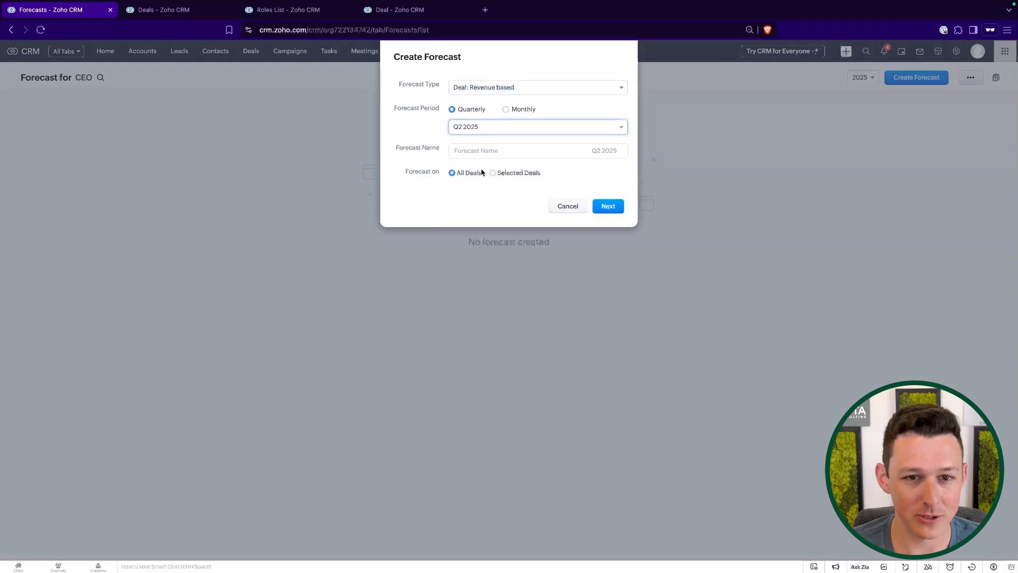
{"action": "left_click", "coordinate": [488, 151]}
{"action": "type", "text": "Q2 2025 - Expected Revenue"}
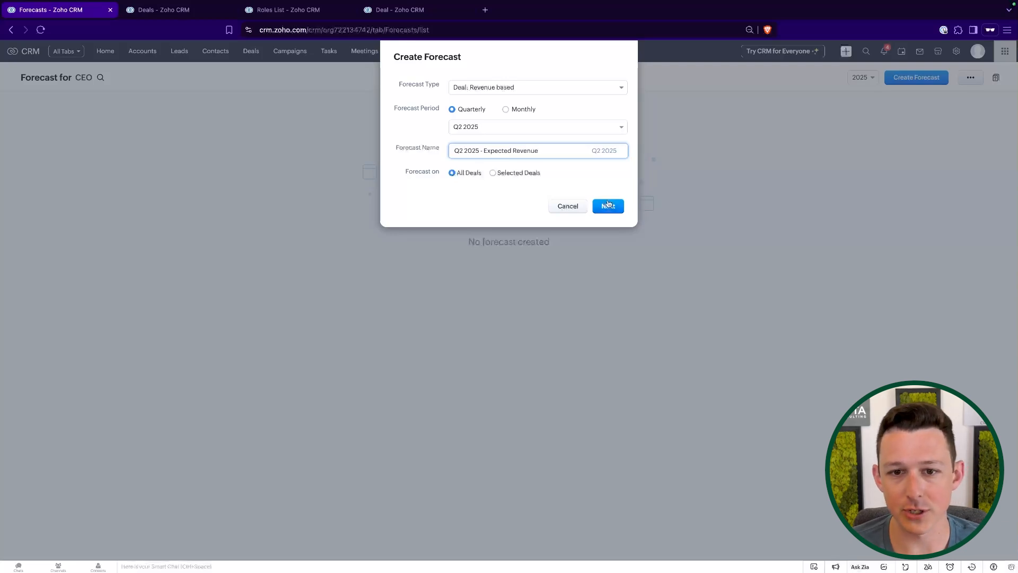
{"action": "left_click", "coordinate": [608, 205]}
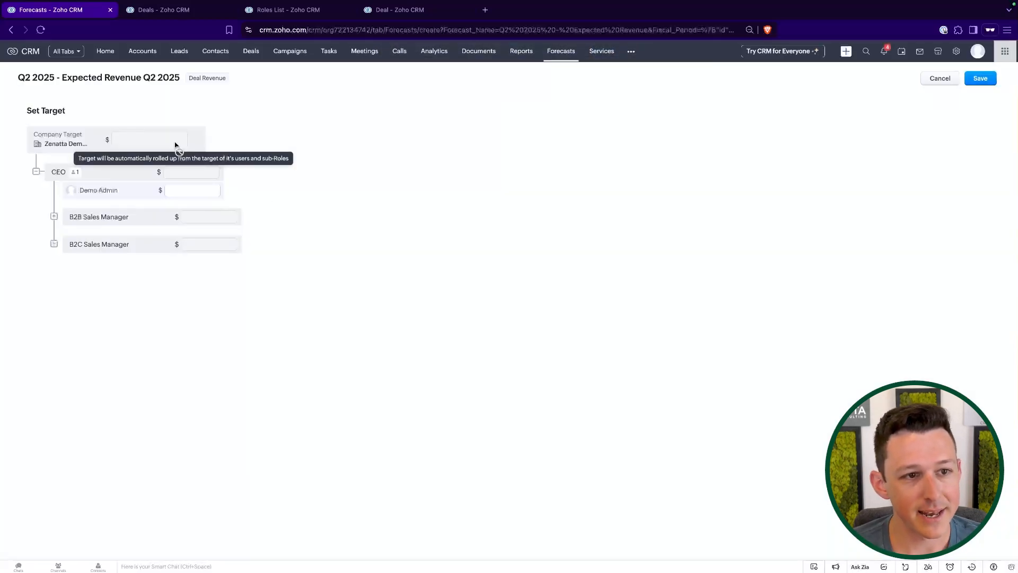
Expand the B2B Sales Manager and B2B Sales User roles down to Demo User and check how the company target is determined.
{"action": "left_click", "coordinate": [53, 216]}
{"action": "left_click", "coordinate": [72, 244]}
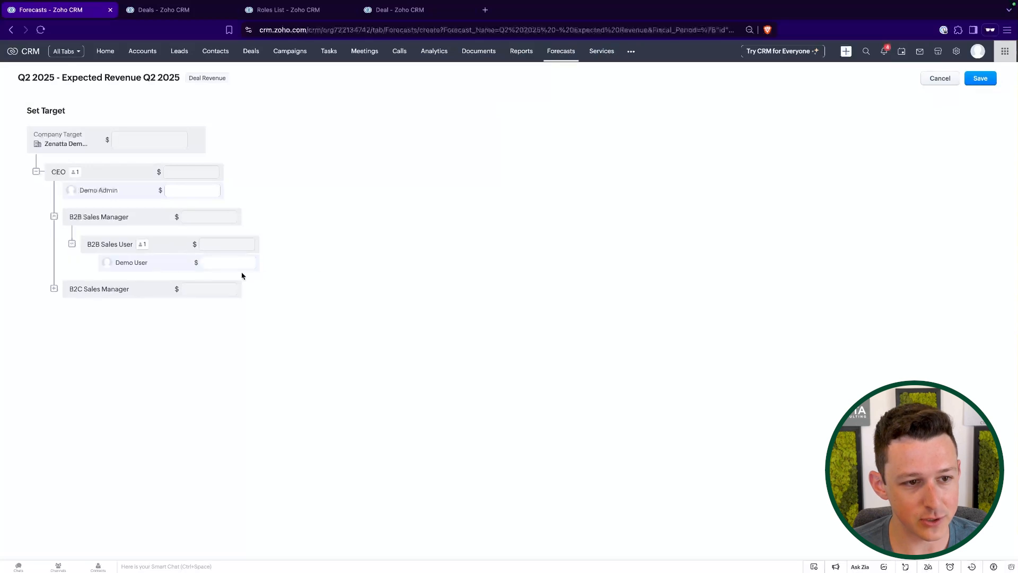
{"action": "left_click", "coordinate": [238, 262]}
{"action": "left_click", "coordinate": [291, 221]}
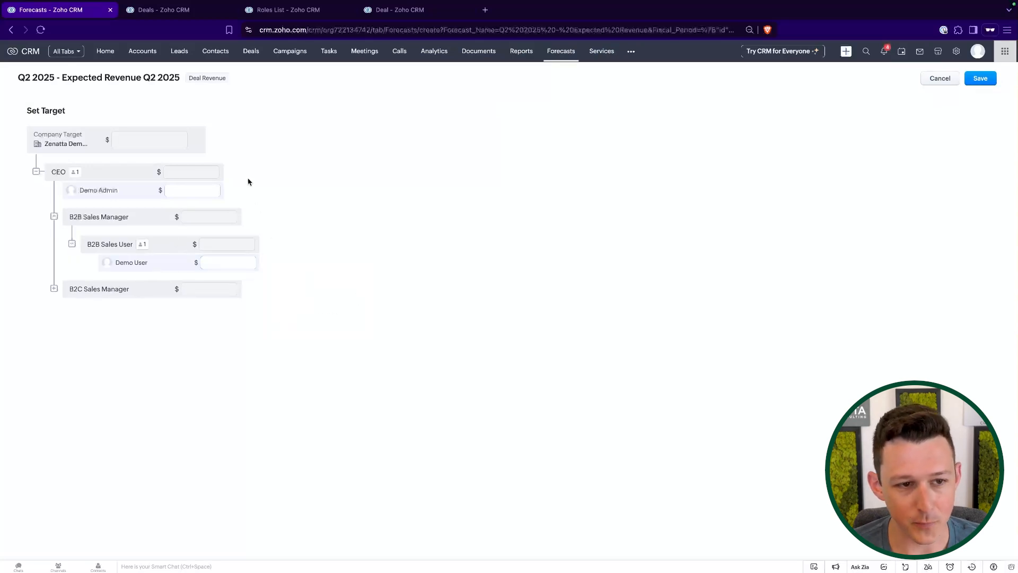
{"action": "mouse_move", "coordinate": [153, 142]}
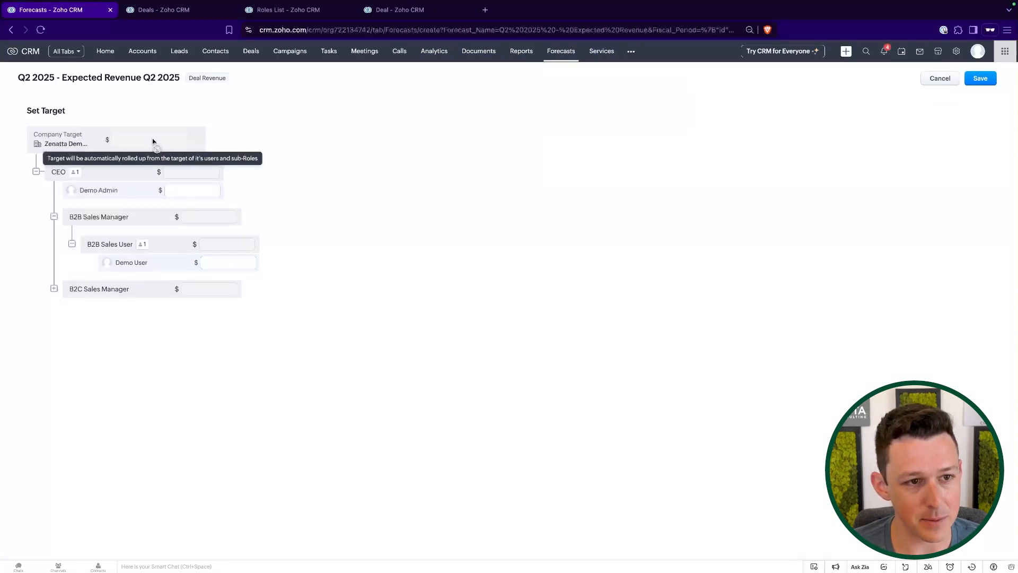
Set targets of 250000 for both Demo User and Demo Admin.
{"action": "left_click", "coordinate": [236, 264]}
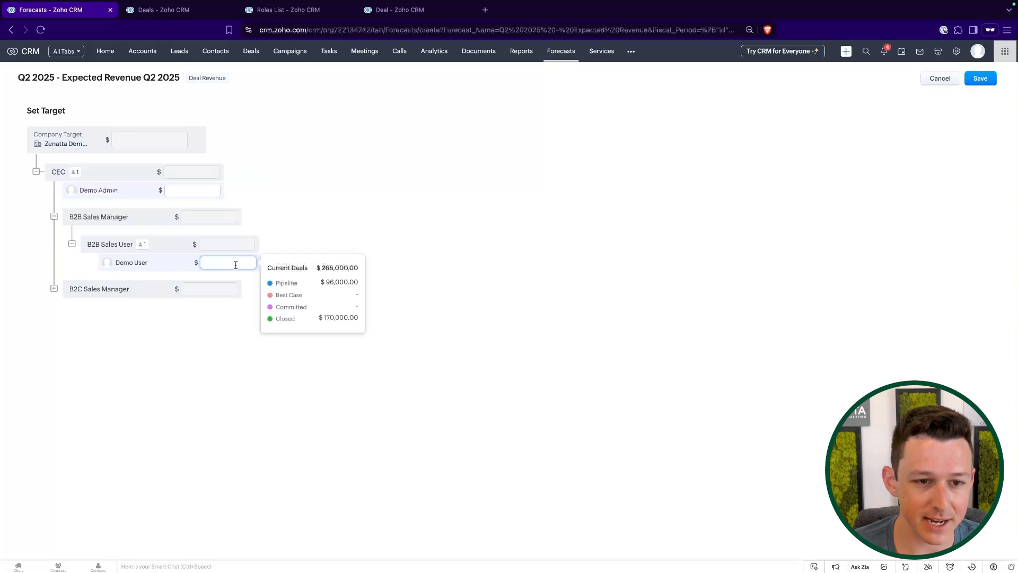
{"action": "left_click", "coordinate": [298, 200]}
{"action": "left_click", "coordinate": [280, 235]}
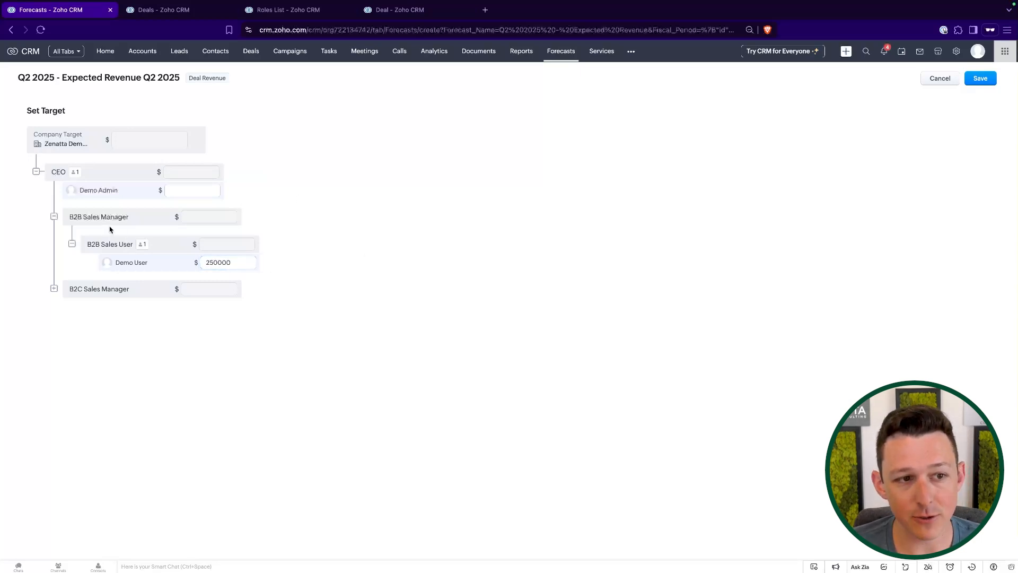
{"action": "left_click", "coordinate": [187, 191]}
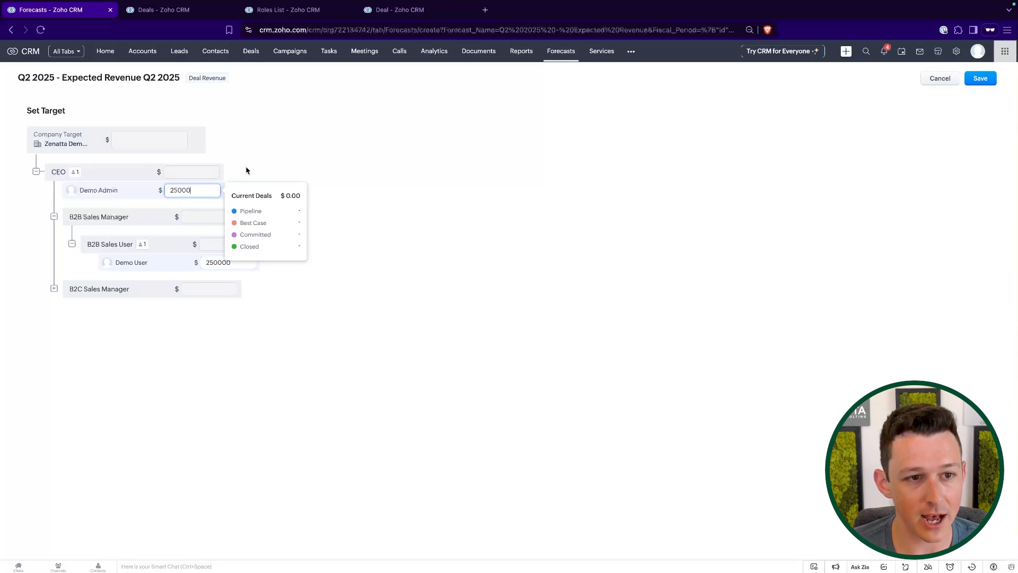
{"action": "left_click", "coordinate": [253, 162]}
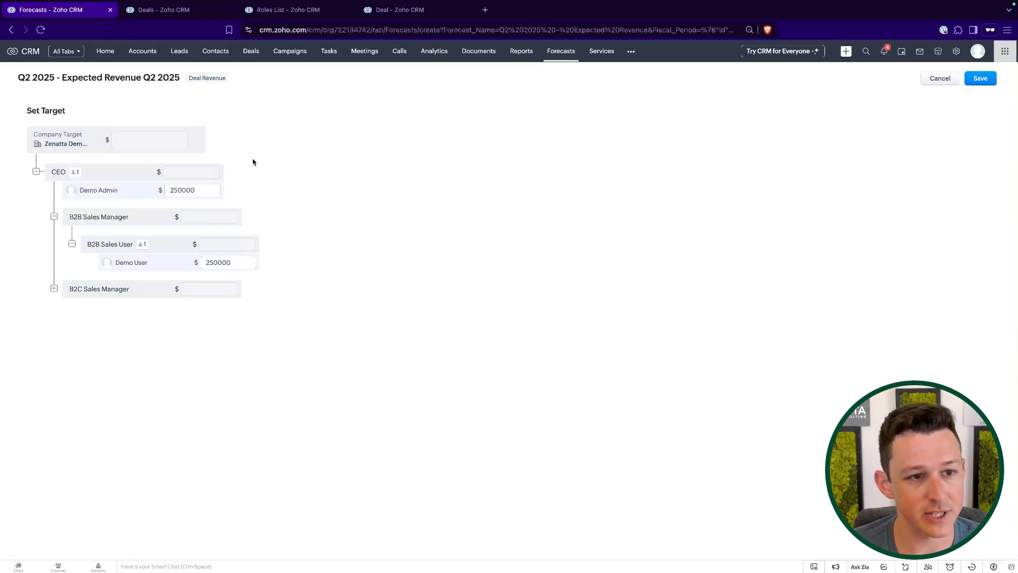
Expand the B2C Sales Manager role, set Demo User's target to 1000000 and clear Demo Admin's target.
{"action": "left_click", "coordinate": [54, 289]}
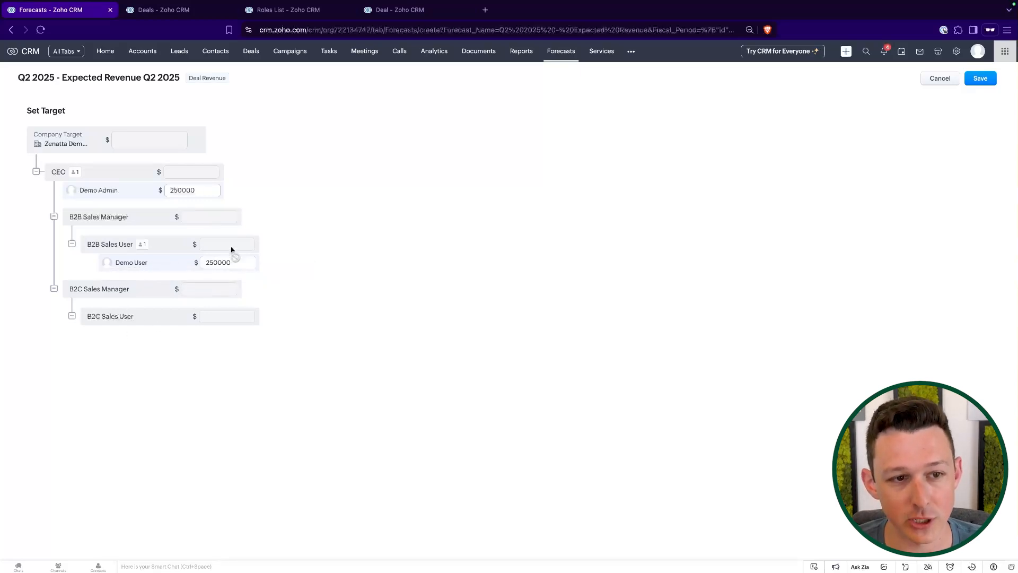
{"action": "double_click", "coordinate": [232, 265]}
{"action": "type", "text": "1"}
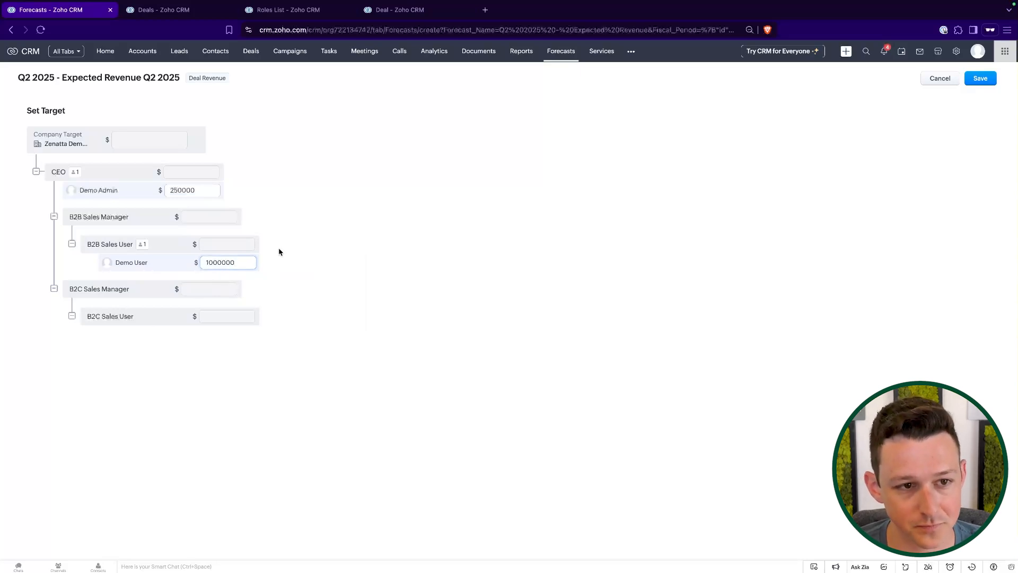
{"action": "left_click_drag", "start_coordinate": [221, 193], "coordinate": [134, 192]}
{"action": "key", "text": "BackSpace"}
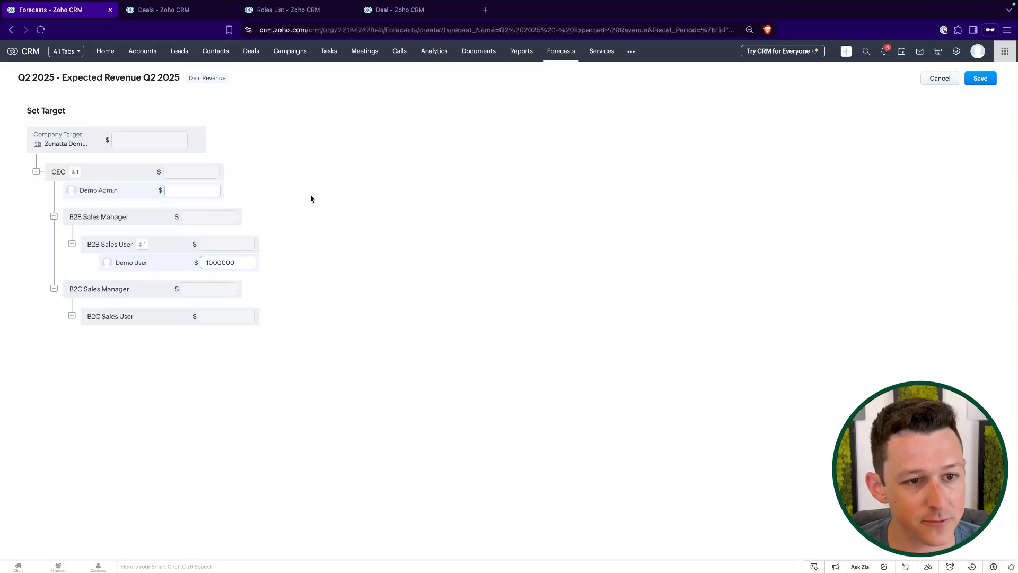
Review the Demo Admin and Demo User target rows and save the forecast.
{"action": "left_click_drag", "start_coordinate": [52, 178], "coordinate": [207, 192]}
{"action": "left_click", "coordinate": [264, 200]}
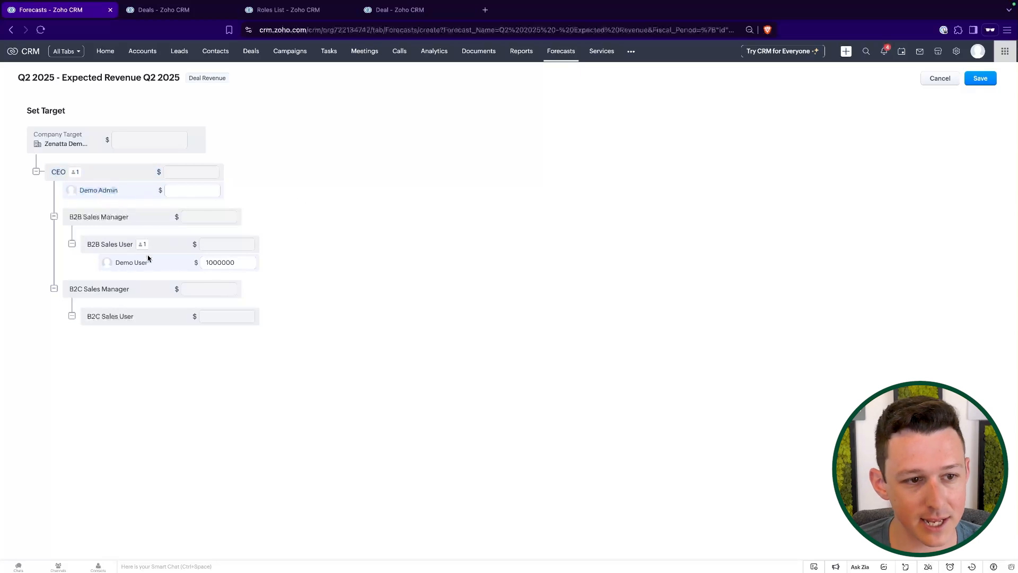
{"action": "left_click_drag", "start_coordinate": [130, 261], "coordinate": [277, 263]}
{"action": "left_click", "coordinate": [324, 263]}
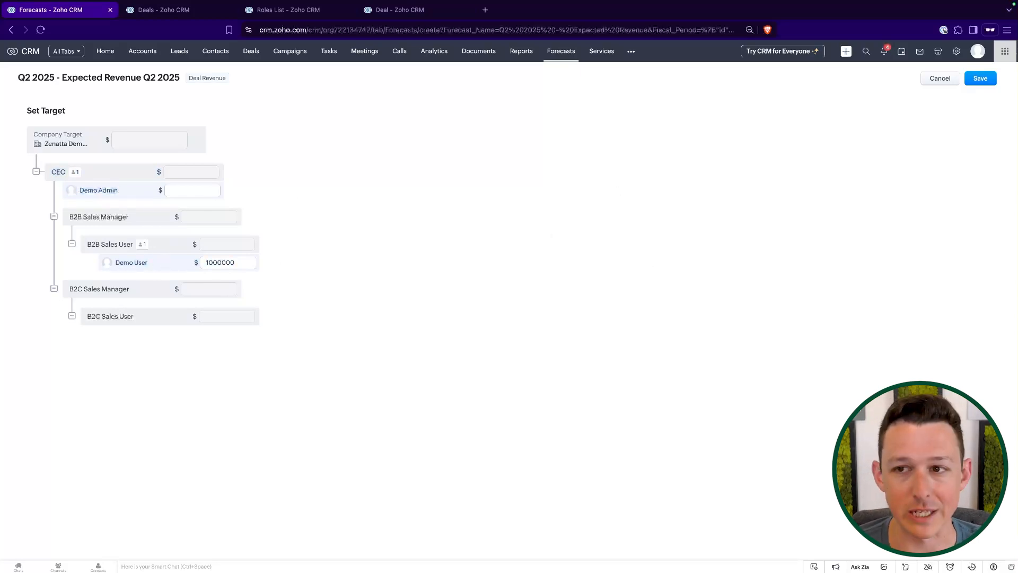
{"action": "left_click", "coordinate": [980, 78]}
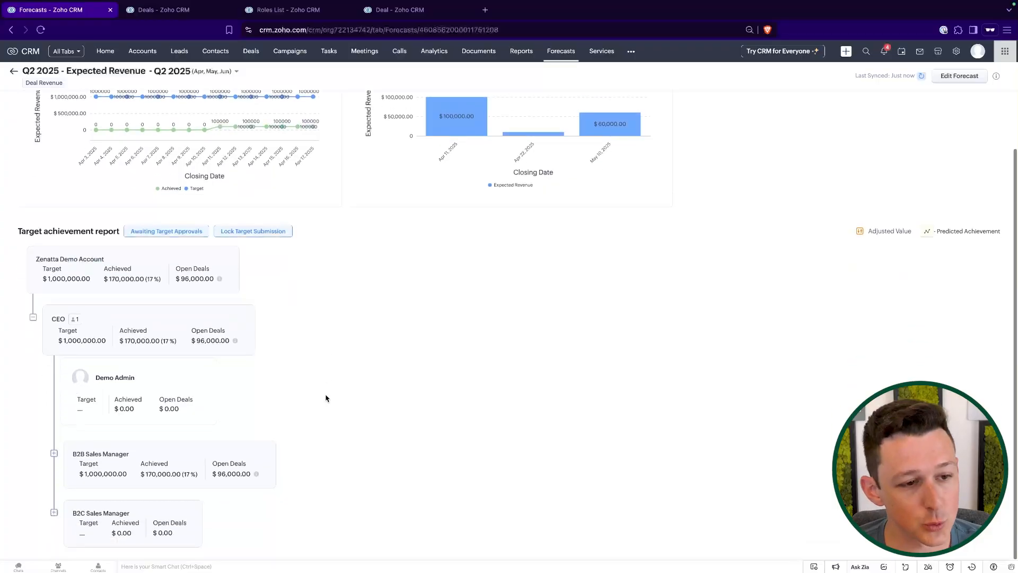
Expand B2B Sales Manager and B2B Sales User in the target achievement report and examine each level's target and achieved revenue.
{"action": "left_click", "coordinate": [54, 453]}
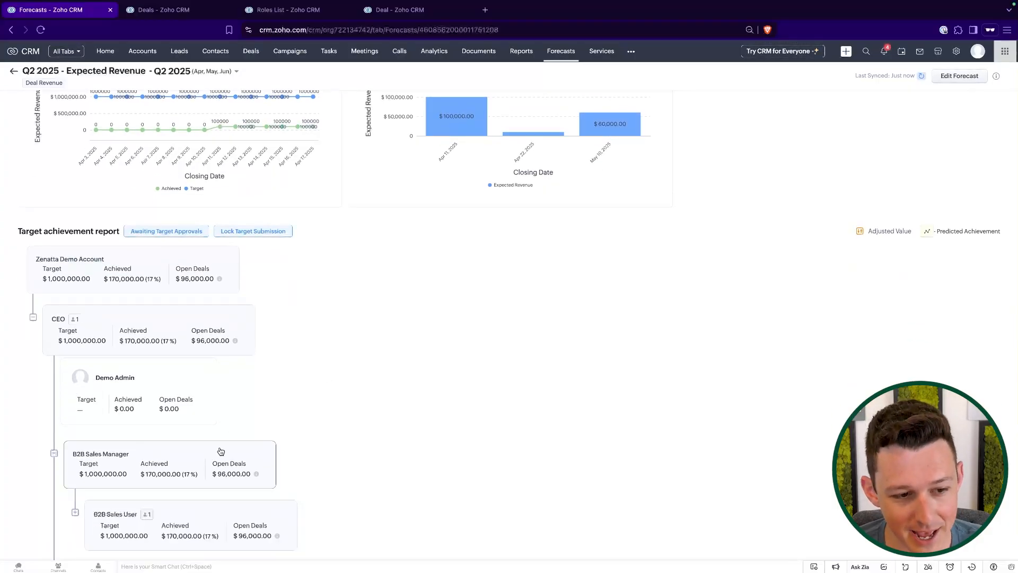
{"action": "scroll", "coordinate": [182, 461], "scroll_direction": "down", "scroll_amount": 2}
{"action": "left_click", "coordinate": [76, 450]}
{"action": "scroll", "coordinate": [186, 454], "scroll_direction": "down", "scroll_amount": 2}
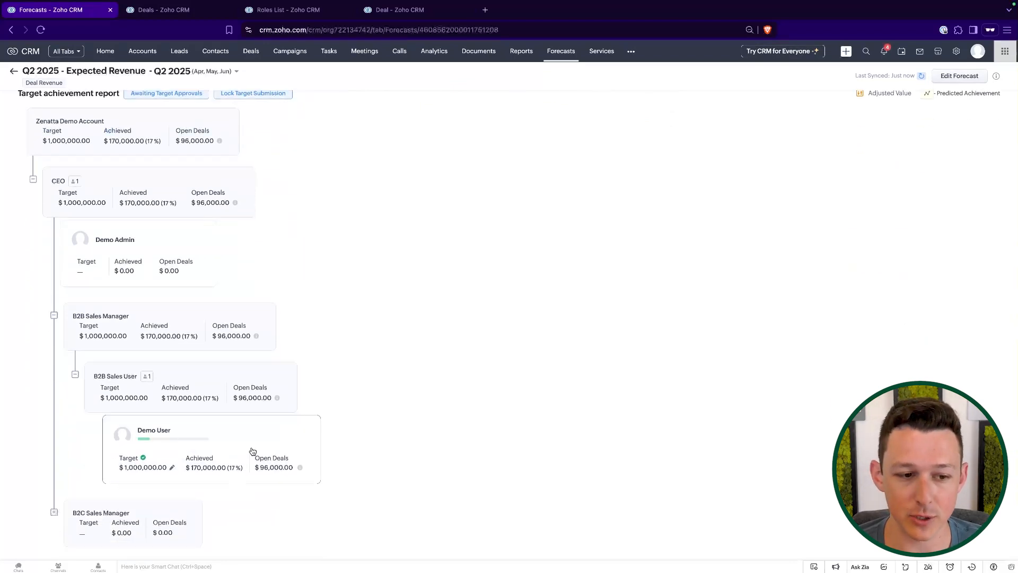
{"action": "scroll", "coordinate": [196, 297], "scroll_direction": "up", "scroll_amount": 5}
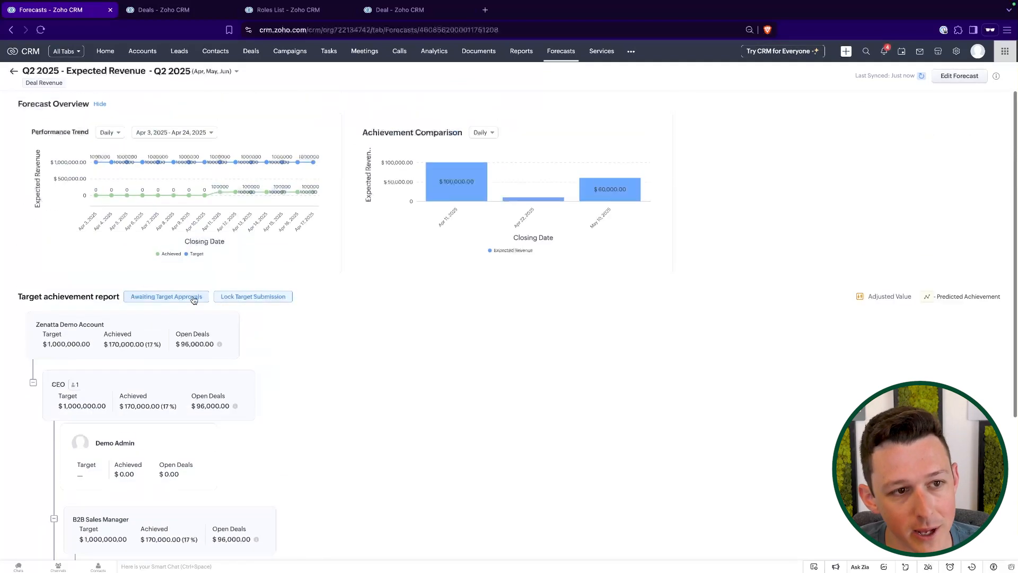
{"action": "scroll", "coordinate": [184, 383], "scroll_direction": "down", "scroll_amount": 3}
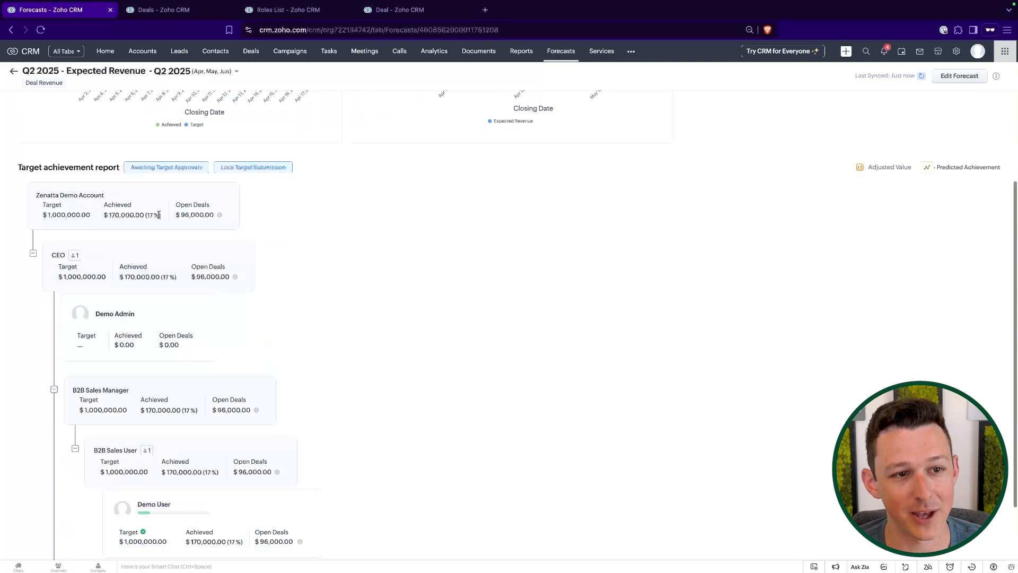
Examine the target achievement hierarchy, then review Demo User's performance trend, period comparison and open deals by stage.
{"action": "scroll", "coordinate": [159, 218], "scroll_direction": "down", "scroll_amount": 1}
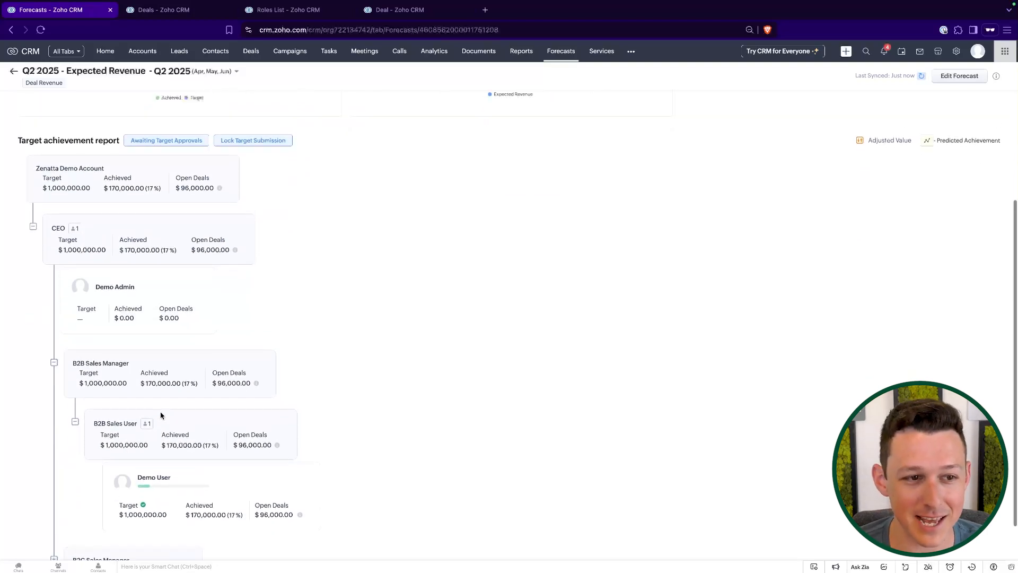
{"action": "scroll", "coordinate": [161, 415], "scroll_direction": "up", "scroll_amount": 4}
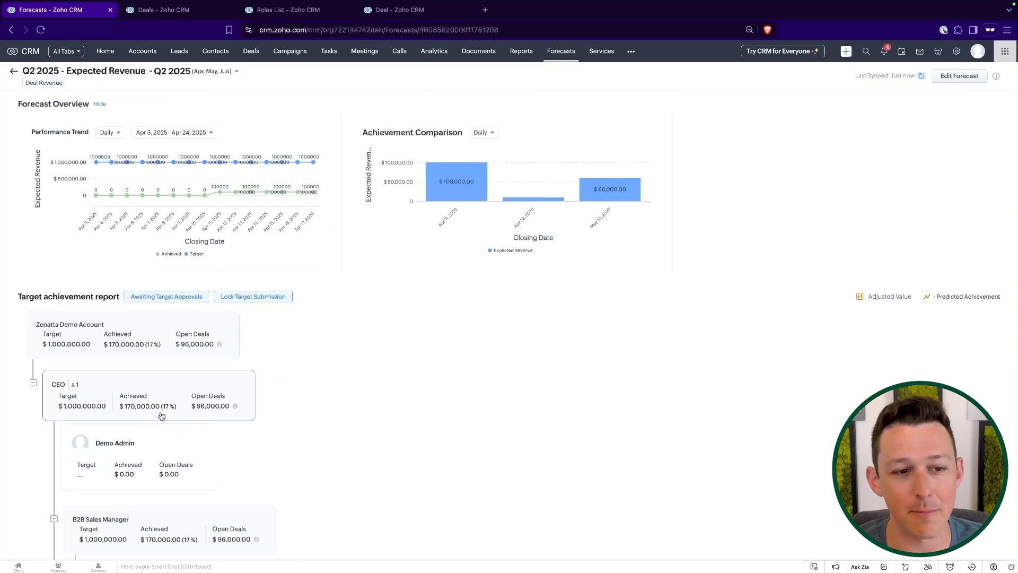
{"action": "left_click", "coordinate": [182, 298]}
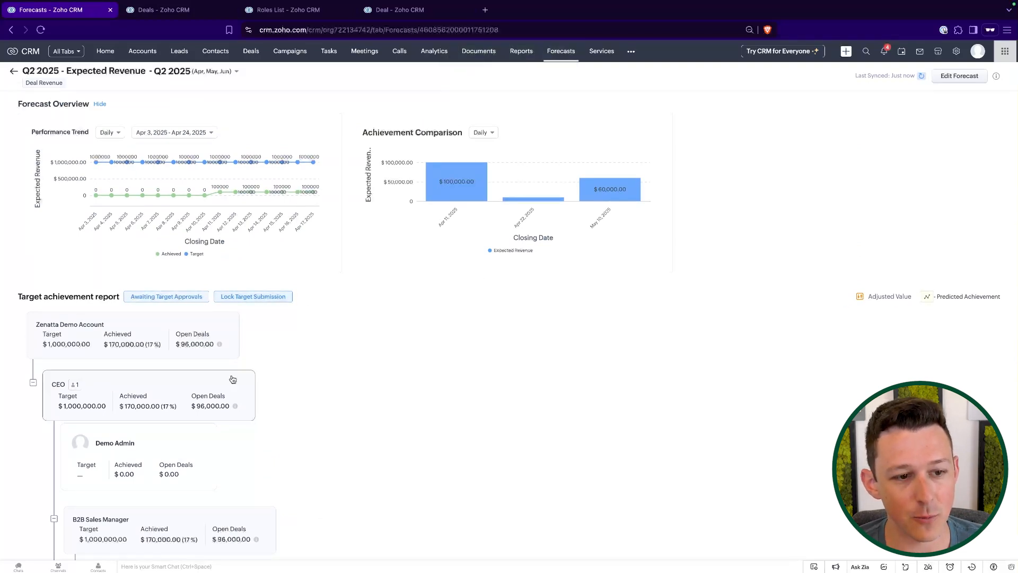
{"action": "scroll", "coordinate": [233, 379], "scroll_direction": "down", "scroll_amount": 5}
{"action": "scroll", "coordinate": [246, 437], "scroll_direction": "down", "scroll_amount": 1}
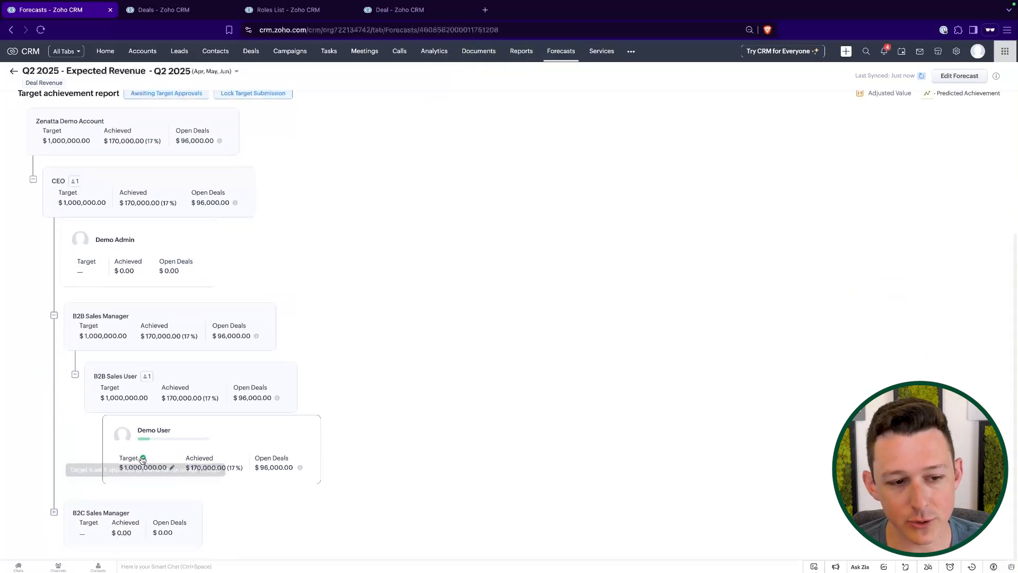
{"action": "left_click", "coordinate": [152, 436]}
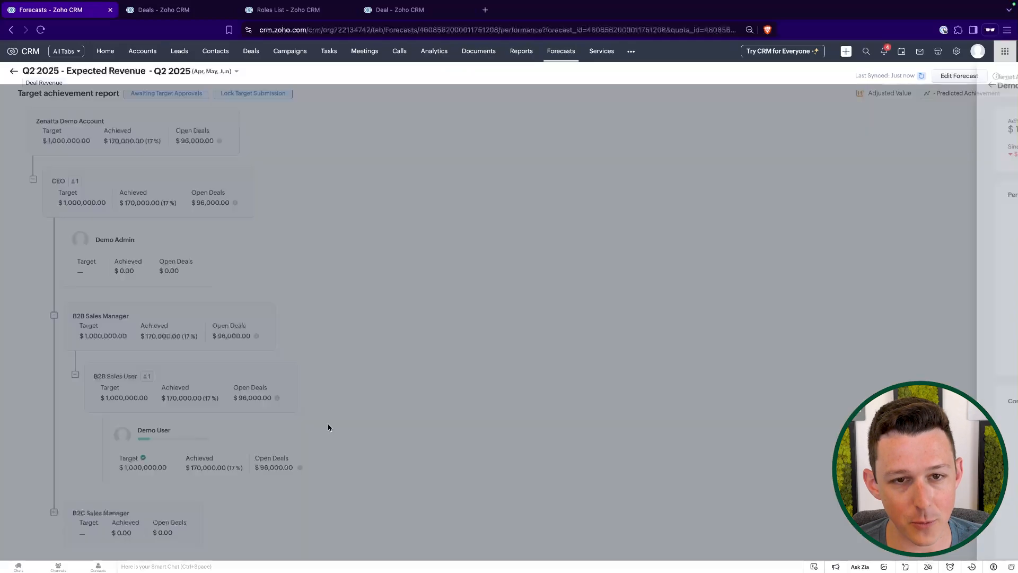
{"action": "scroll", "coordinate": [409, 221], "scroll_direction": "down", "scroll_amount": 1}
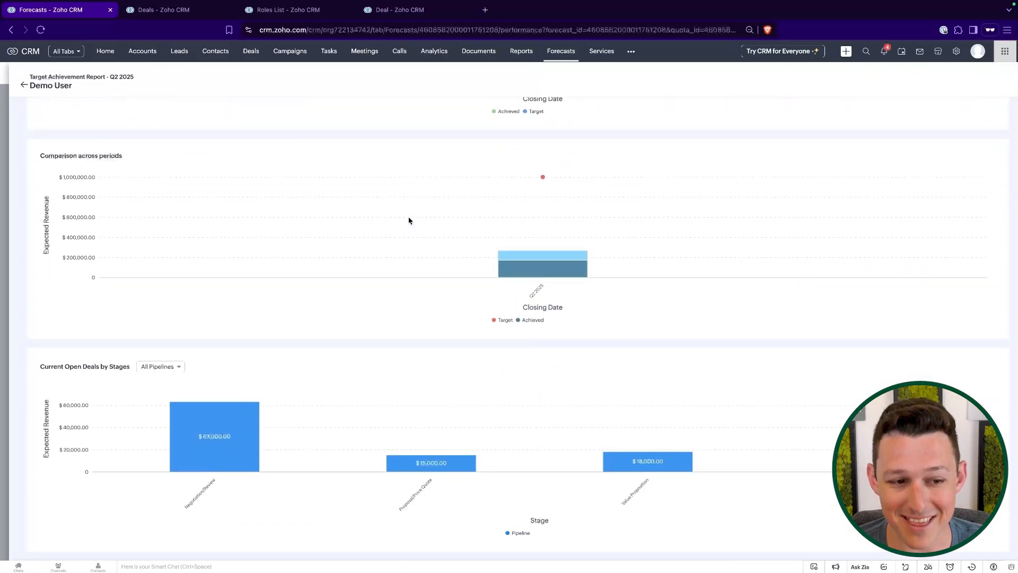
{"action": "scroll", "coordinate": [408, 221], "scroll_direction": "up", "scroll_amount": 5}
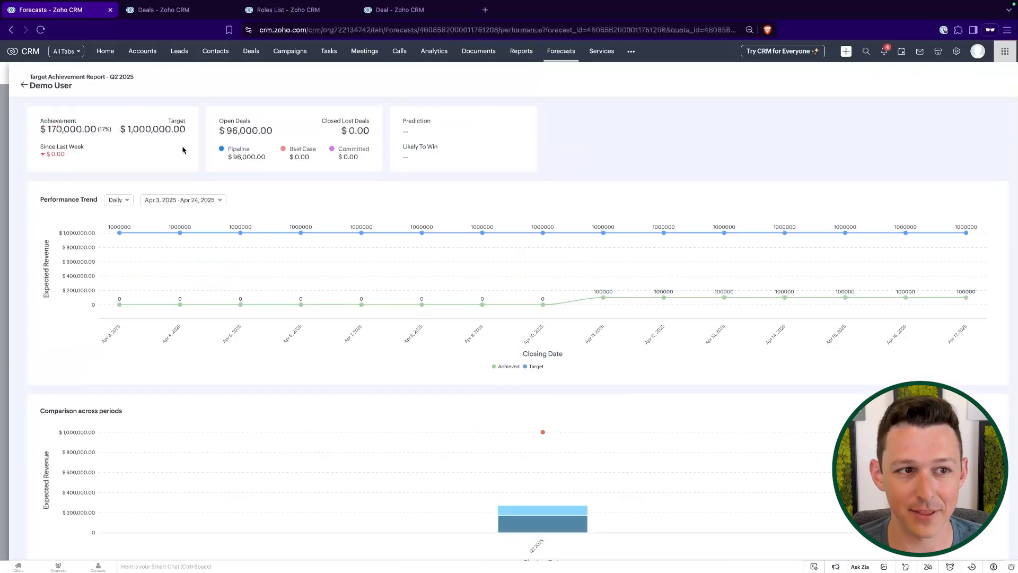
{"action": "left_click", "coordinate": [23, 85]}
Return to the forecast list and compare the B2B Sales Manager's target with its achievement.
{"action": "left_click", "coordinate": [14, 74]}
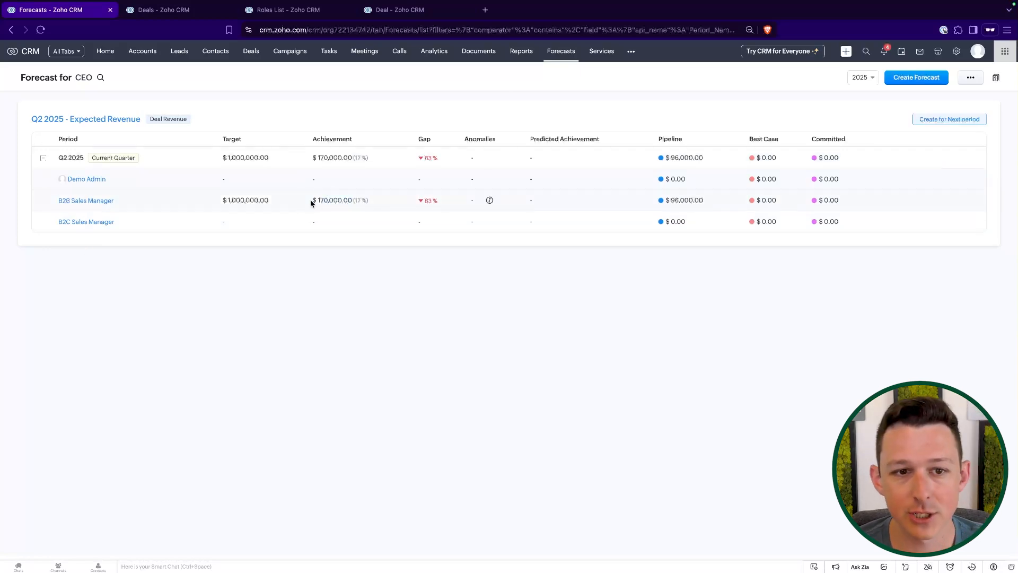
{"action": "left_click_drag", "start_coordinate": [311, 202], "coordinate": [379, 203]}
{"action": "left_click", "coordinate": [505, 97]}
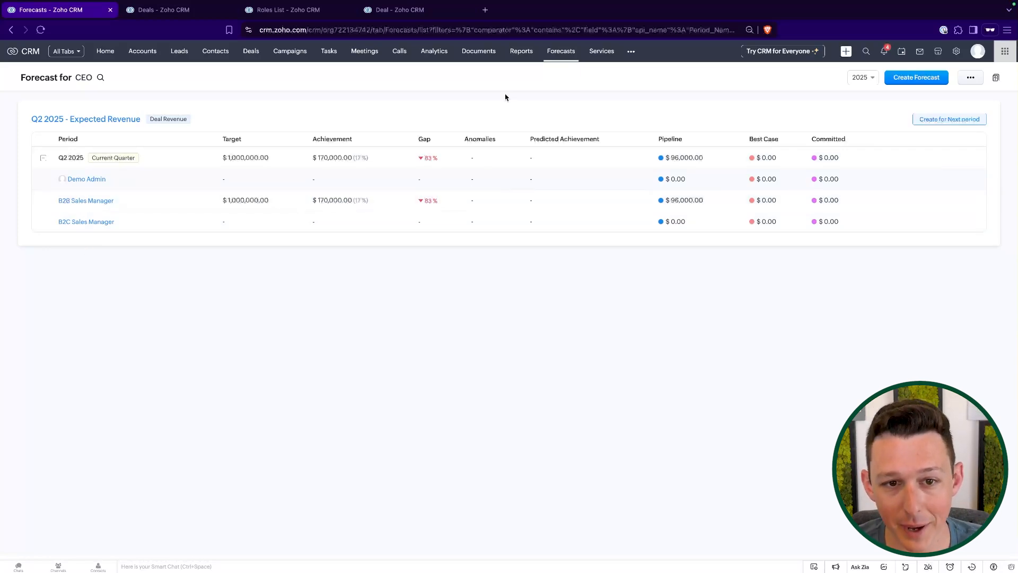
{"action": "left_click_drag", "start_coordinate": [217, 204], "coordinate": [330, 202]}
{"action": "left_click", "coordinate": [485, 101]}
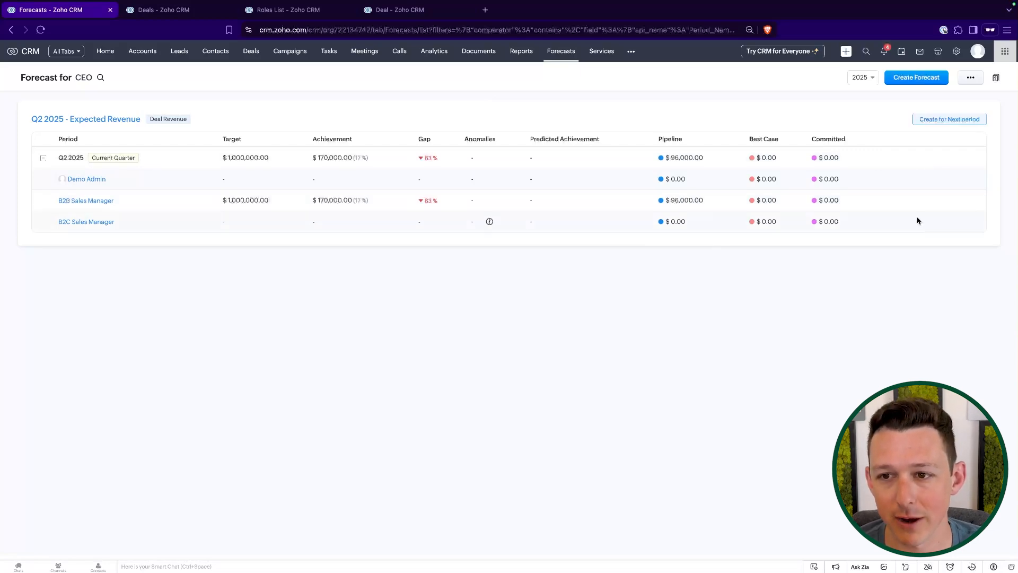
Inspect the forecast hierarchy with the B2B Sales Manager and B2C Sales Manager roles expanded, and return to the forecast list.
{"action": "left_click", "coordinate": [970, 78]}
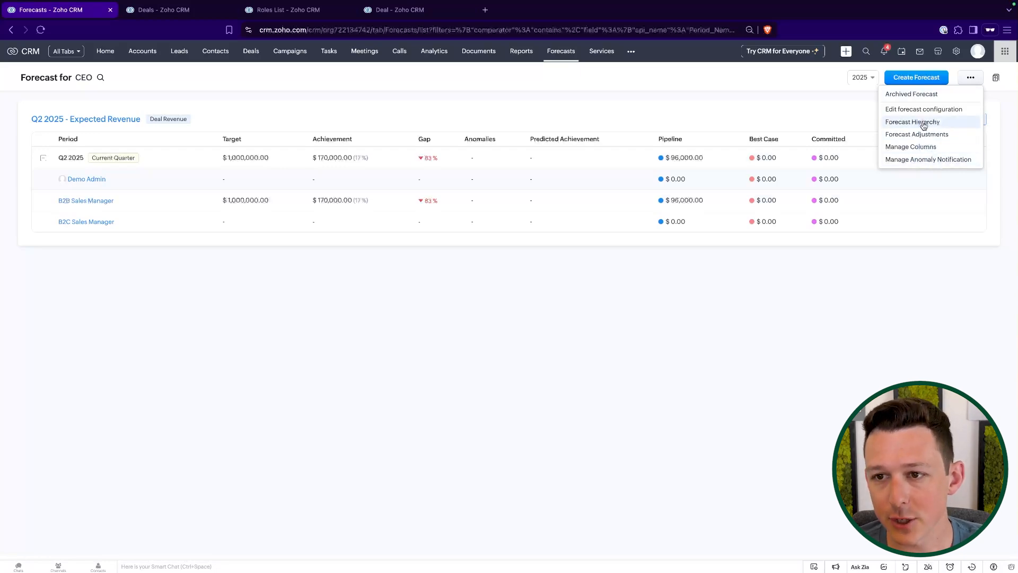
{"action": "left_click", "coordinate": [923, 123]}
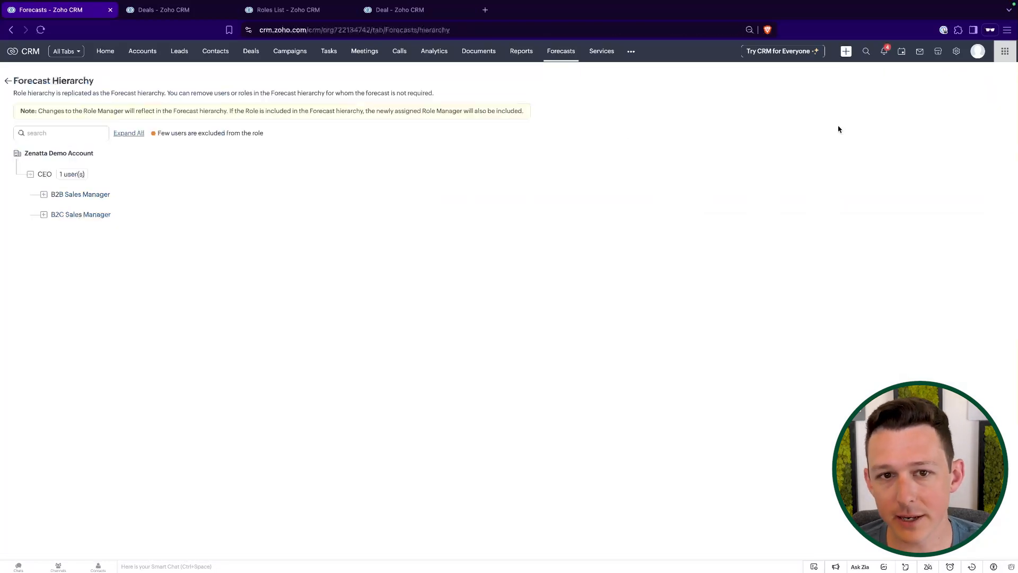
{"action": "left_click", "coordinate": [44, 194]}
{"action": "left_click", "coordinate": [44, 235]}
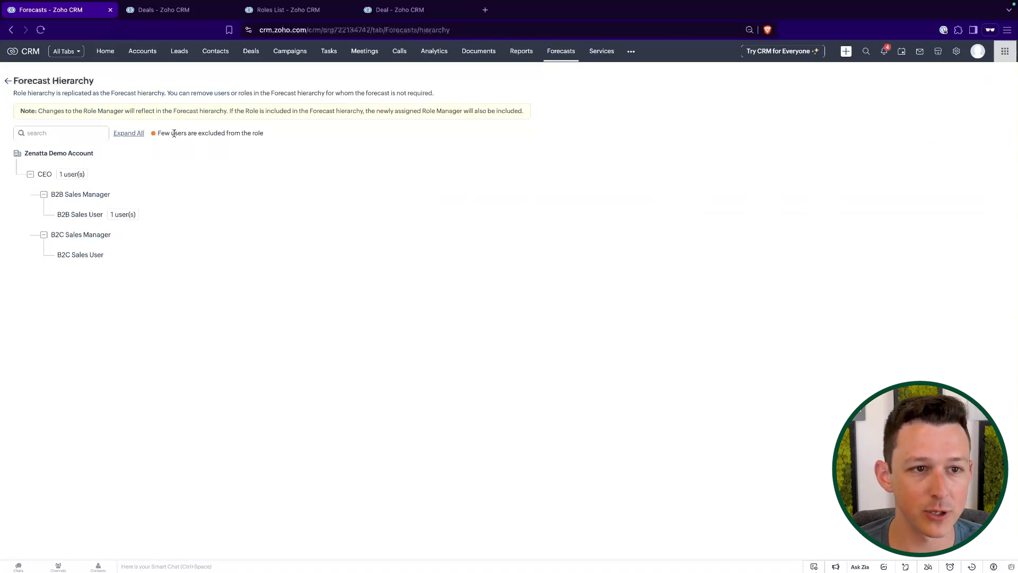
{"action": "left_click", "coordinate": [7, 83]}
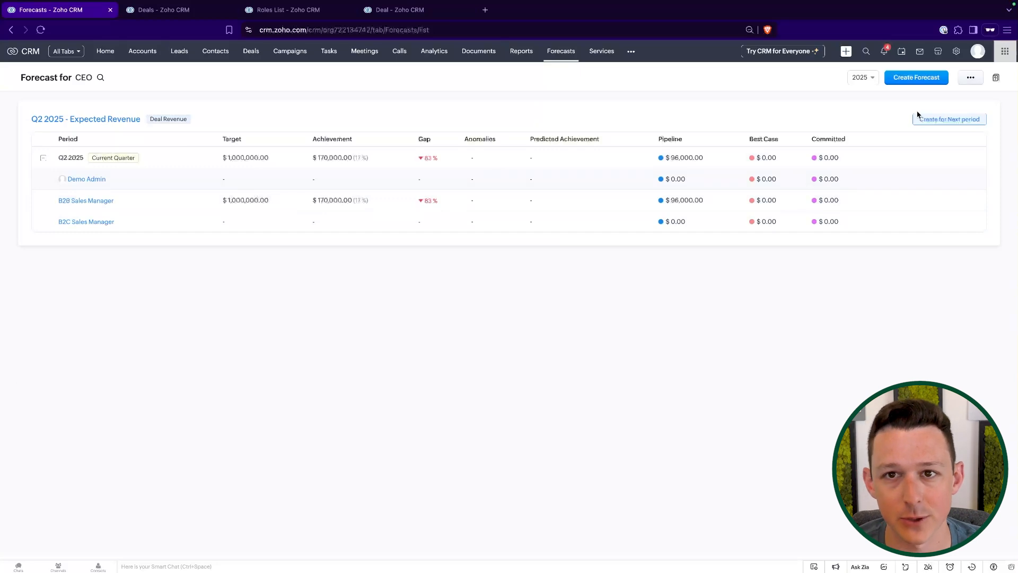
Open the Forecast Adjustments settings and enable Manager Adjustment and Owner Adjustment.
{"action": "left_click", "coordinate": [970, 78]}
{"action": "left_click", "coordinate": [943, 137]}
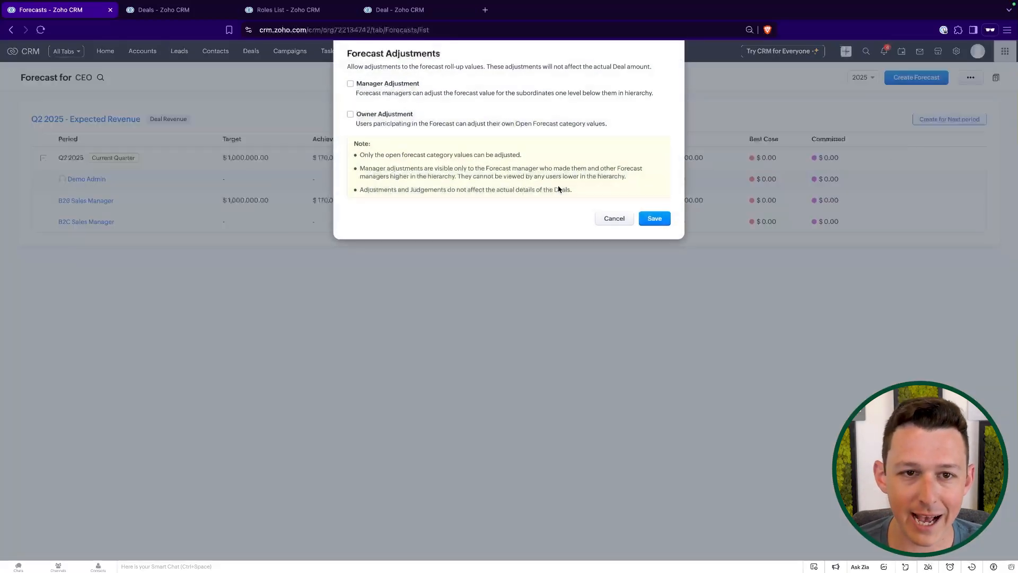
{"action": "left_click_drag", "start_coordinate": [348, 61], "coordinate": [488, 70]}
{"action": "left_click", "coordinate": [468, 78]}
{"action": "left_click", "coordinate": [350, 88]}
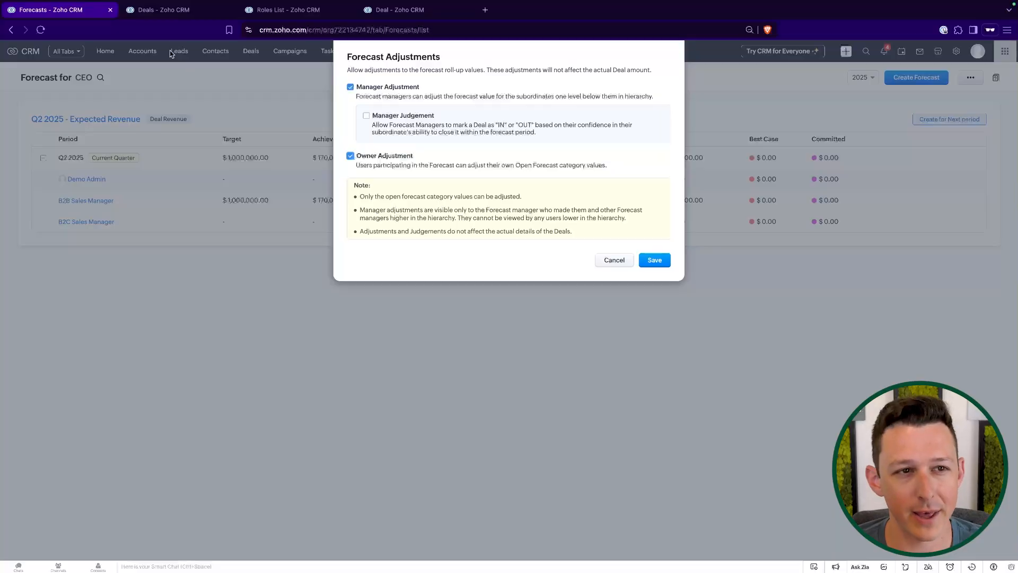
Review the Zenatta Portal Demo Account - Active deal's stage, probability and expected revenue, and close the extra Roles List and Deal pages.
{"action": "left_click", "coordinate": [181, 13]}
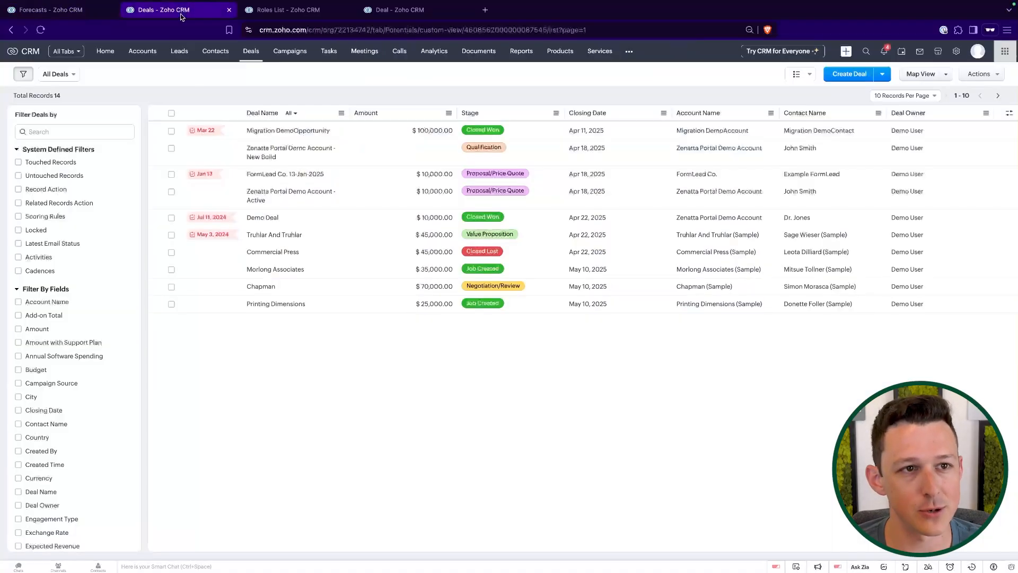
{"action": "left_click", "coordinate": [277, 194]}
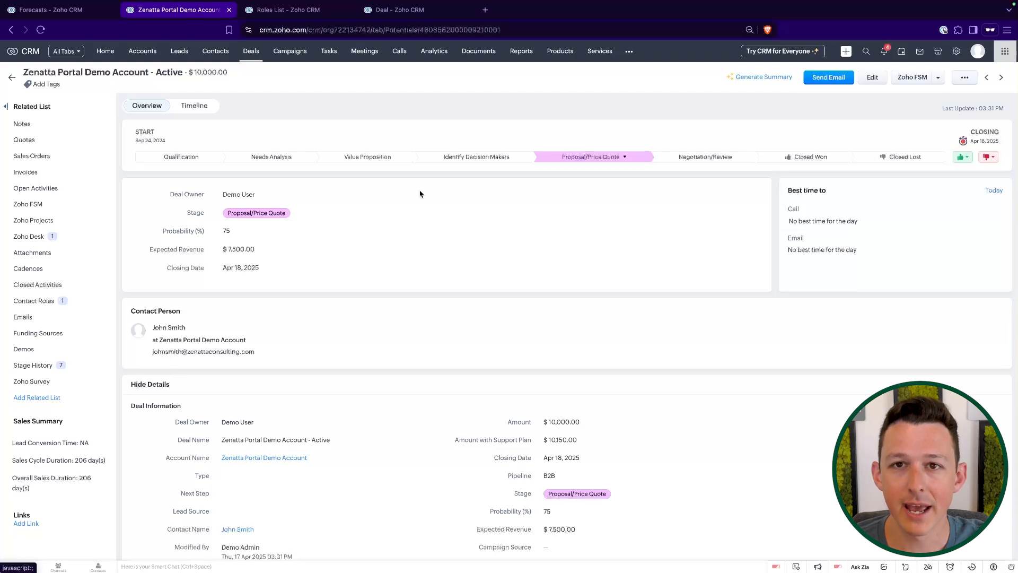
{"action": "left_click", "coordinate": [347, 10]}
{"action": "left_click", "coordinate": [348, 10]}
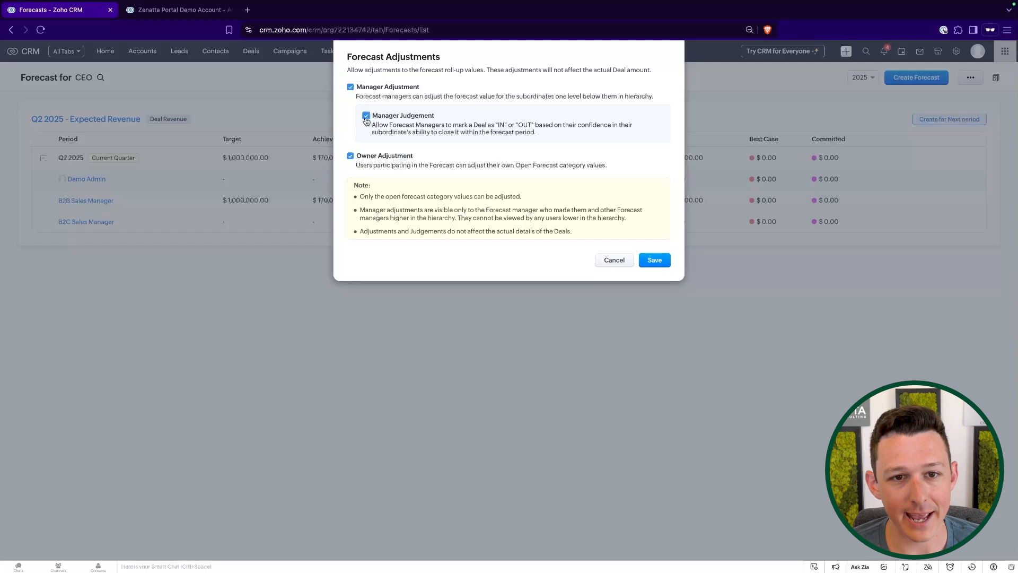
Enable Manager Judgement under Manager Adjustment and save the forecast adjustment settings.
{"action": "left_click", "coordinate": [366, 116]}
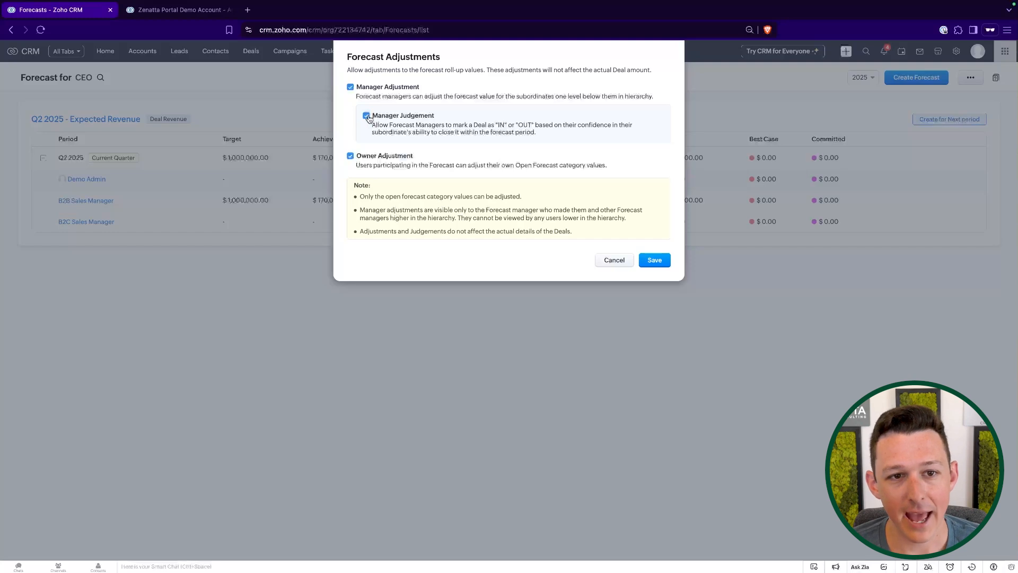
{"action": "left_click", "coordinate": [657, 264]}
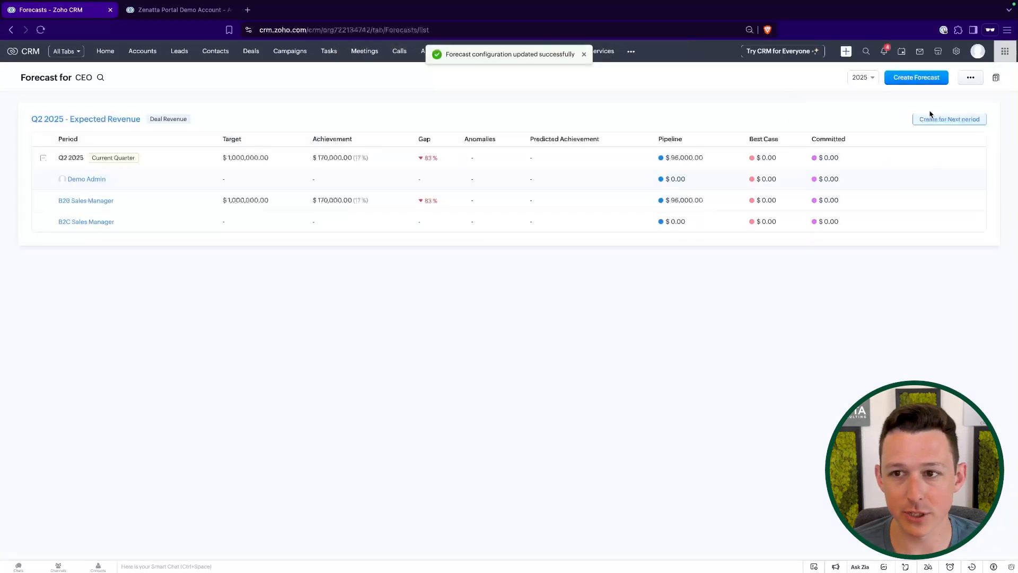
Review which columns can be shown in the forecast list and close the column settings without saving.
{"action": "left_click", "coordinate": [968, 79]}
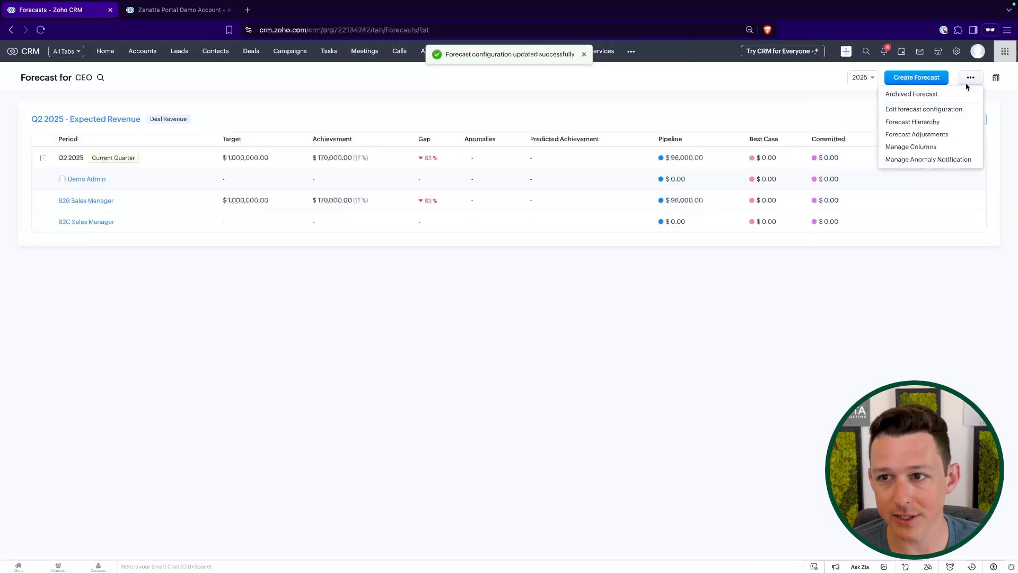
{"action": "left_click", "coordinate": [762, 113]}
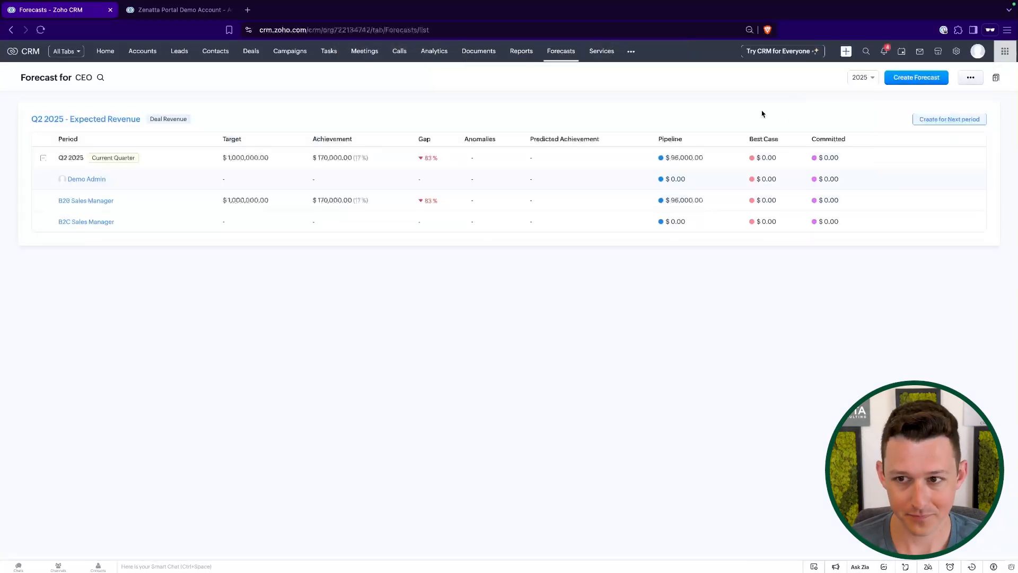
{"action": "left_click", "coordinate": [970, 77]}
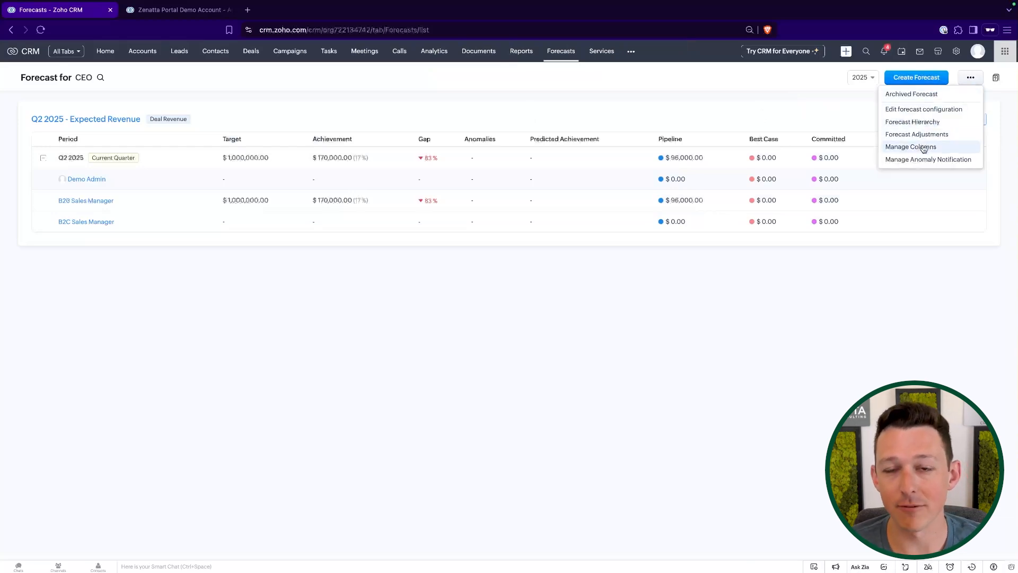
{"action": "left_click", "coordinate": [923, 148]}
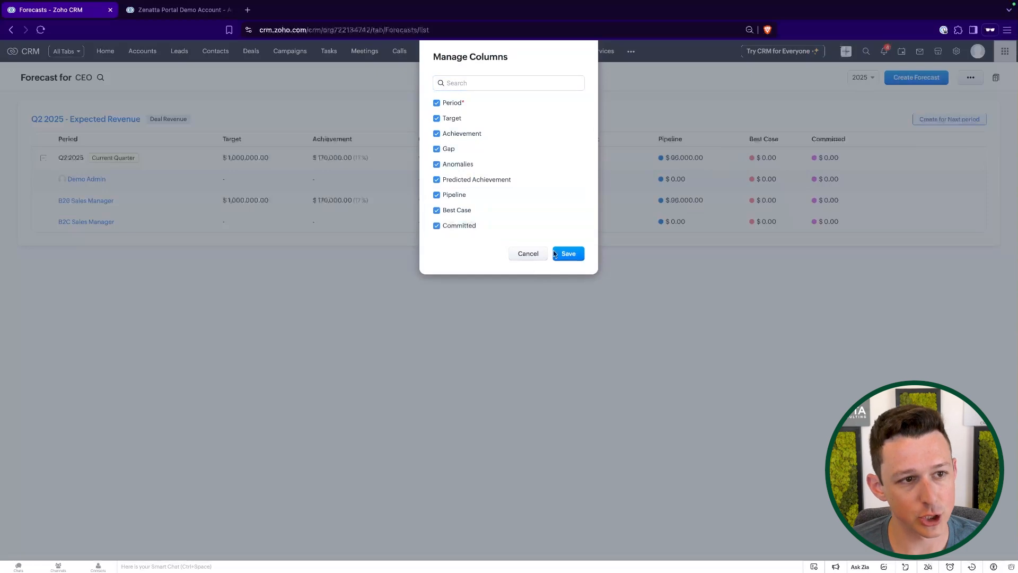
{"action": "left_click", "coordinate": [519, 254]}
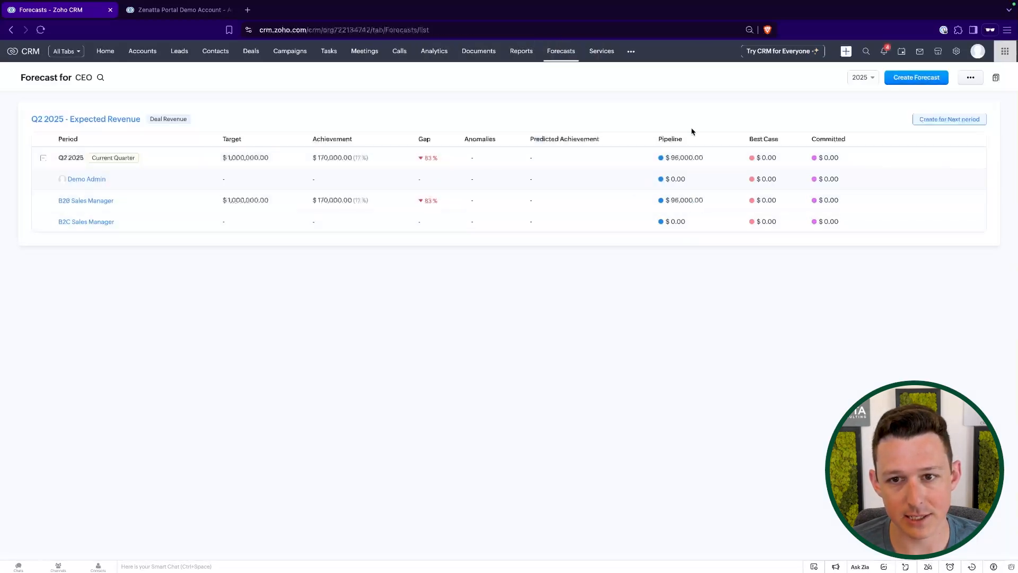
Review the Zia and email channels in the anomaly notification settings and close them without applying changes.
{"action": "left_click", "coordinate": [971, 79]}
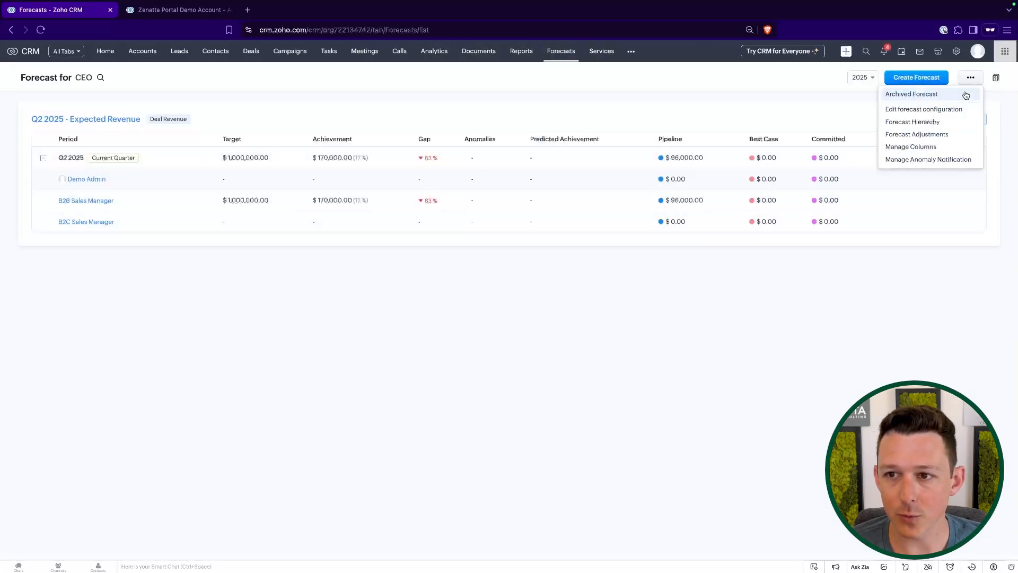
{"action": "left_click", "coordinate": [925, 159]}
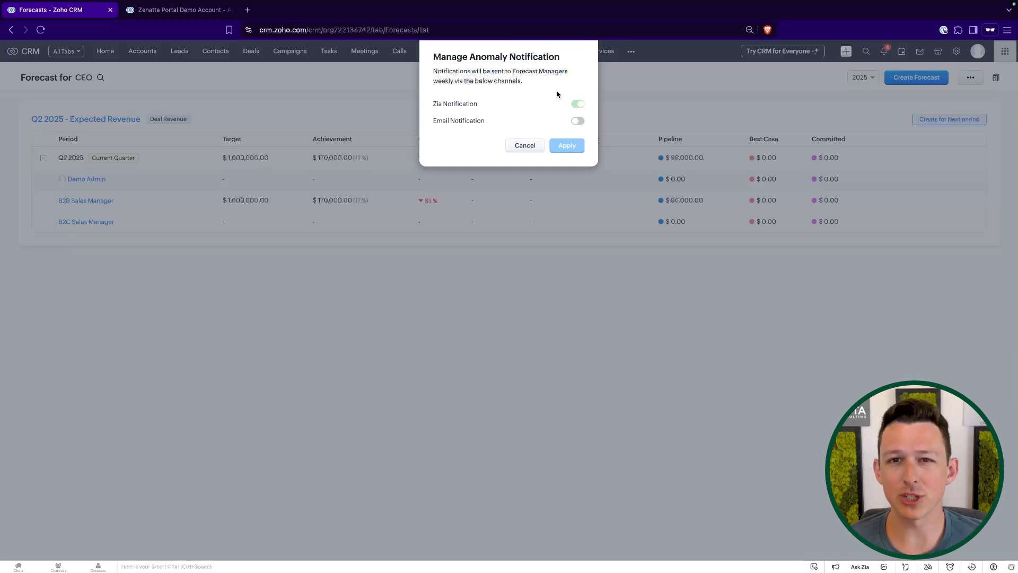
{"action": "left_click", "coordinate": [530, 146]}
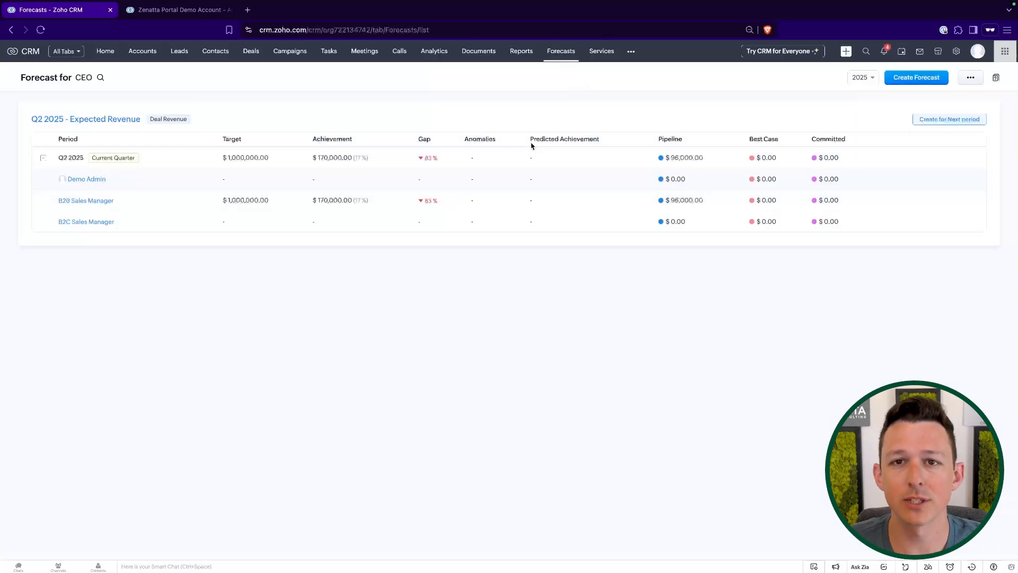